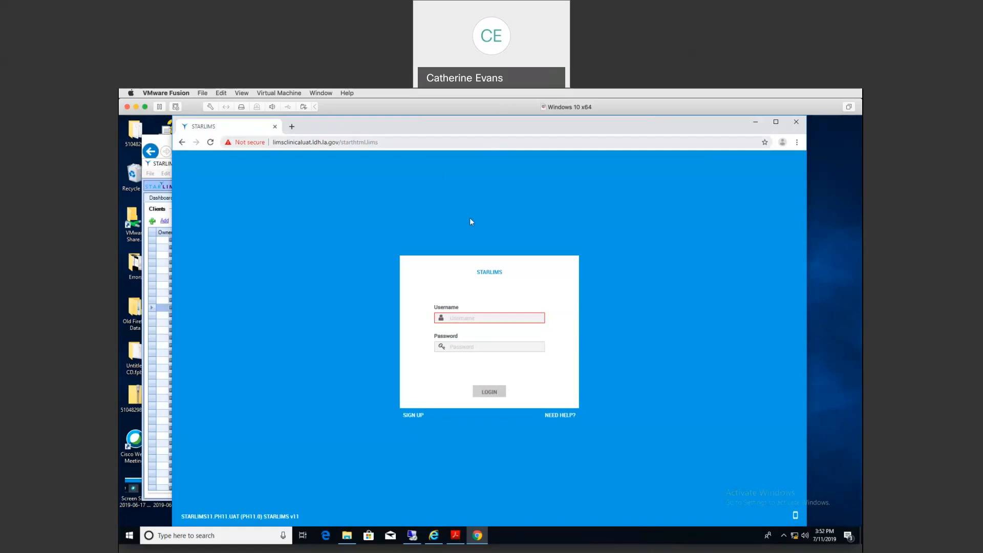
Step: Log in to the clinical STARLIMS site with the submitter's user name and password
left_click(447, 319)
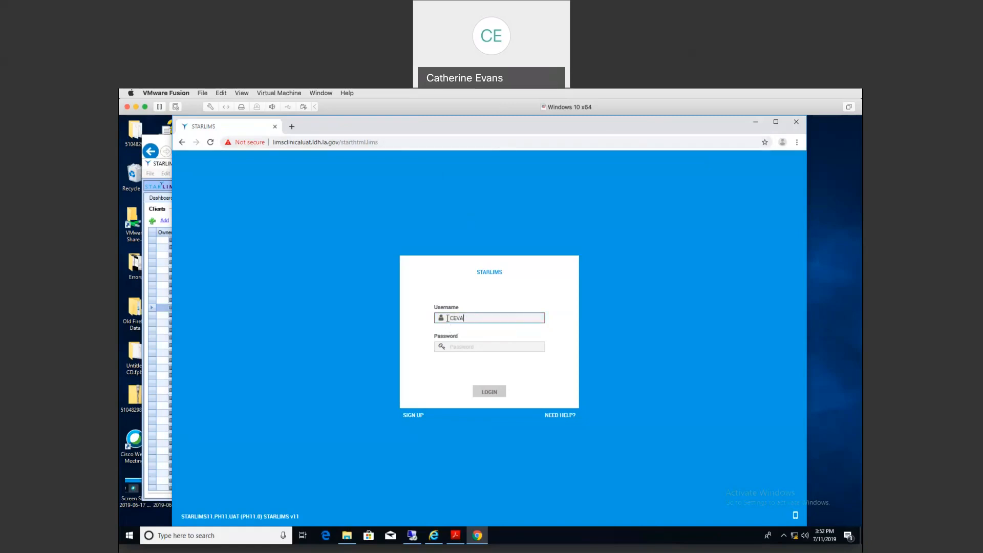
type("EXT")
key("Tab")
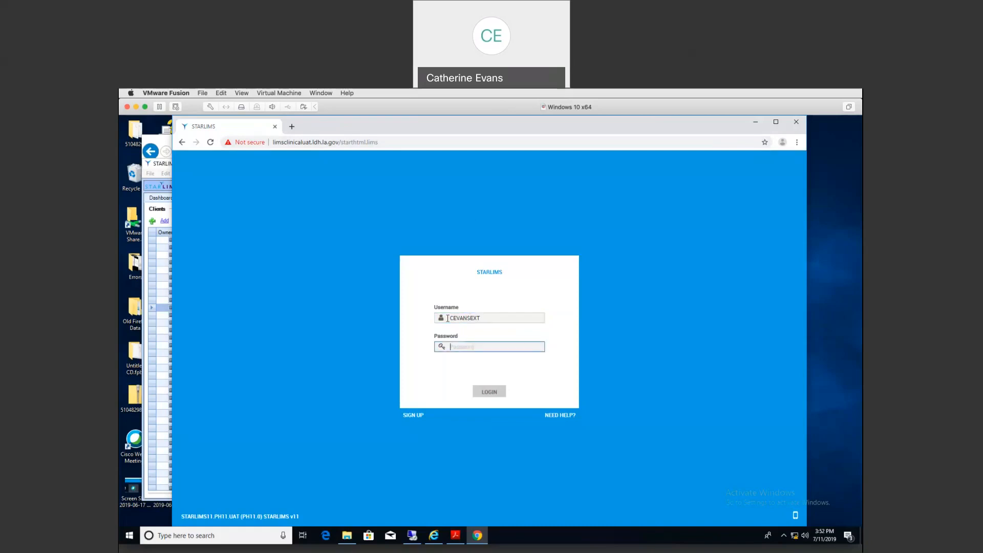
type("************")
key("Return")
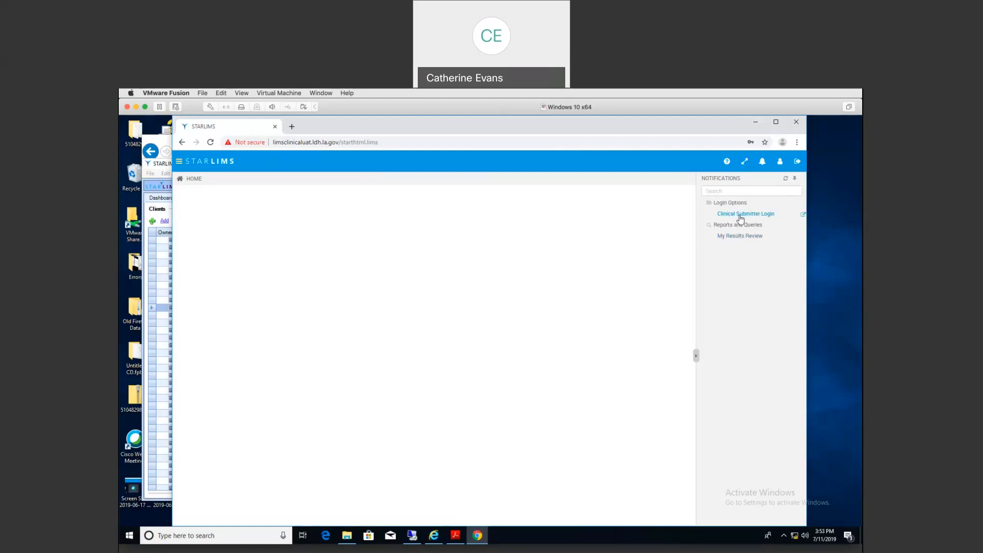
Step: Open Clinical Submitter Login, enlarge the Requests and Panels grids, and hide the notifications panel
left_click(741, 216)
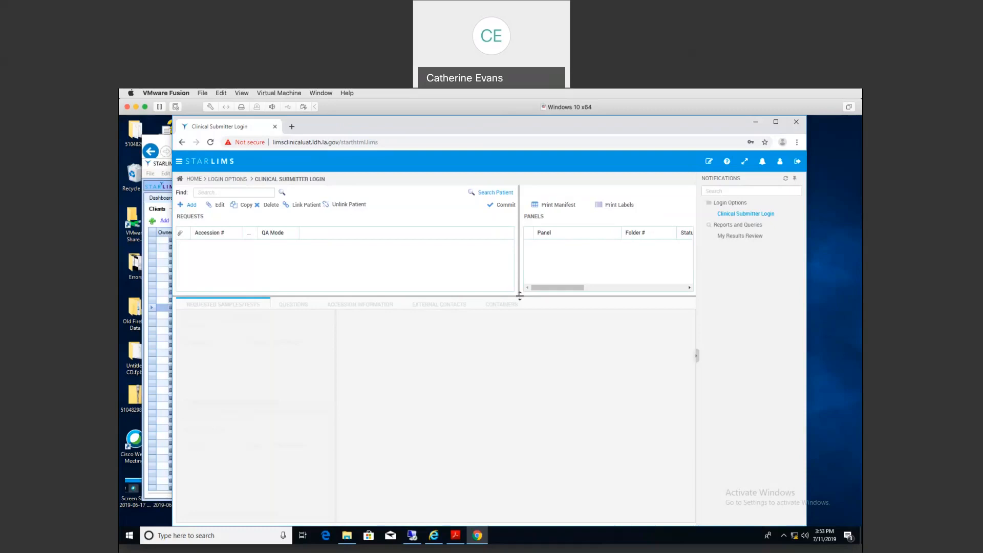
left_click_drag(512, 296, 466, 313)
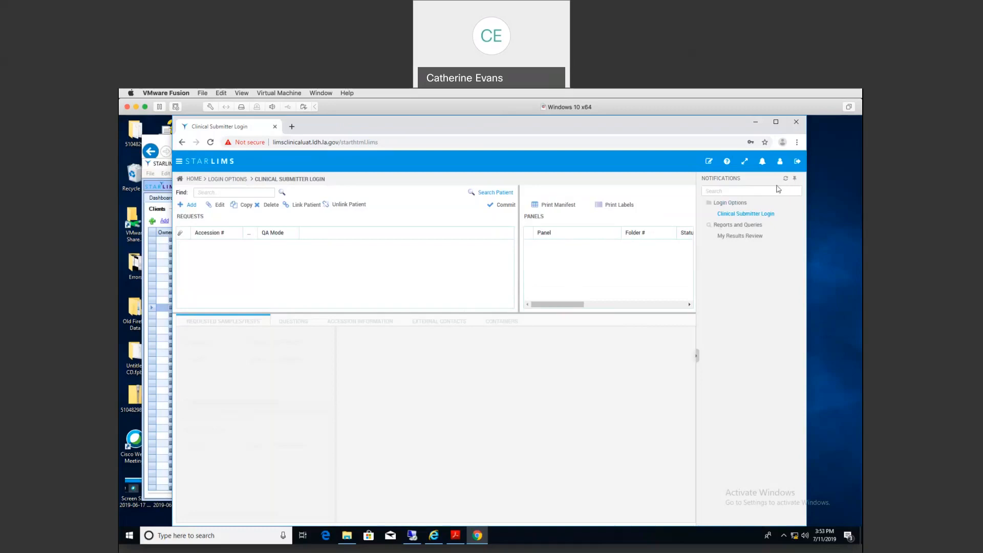
left_click(795, 182)
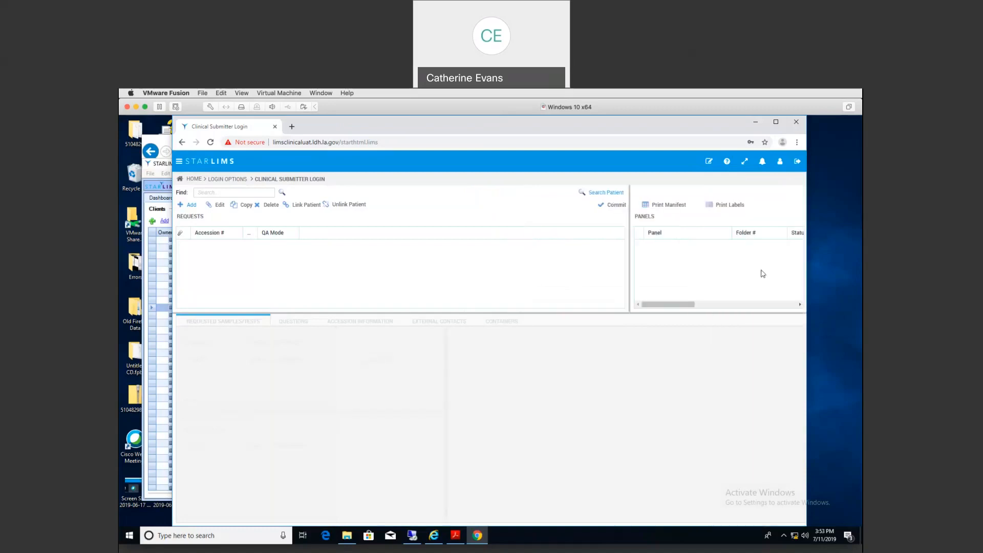
left_click(763, 162)
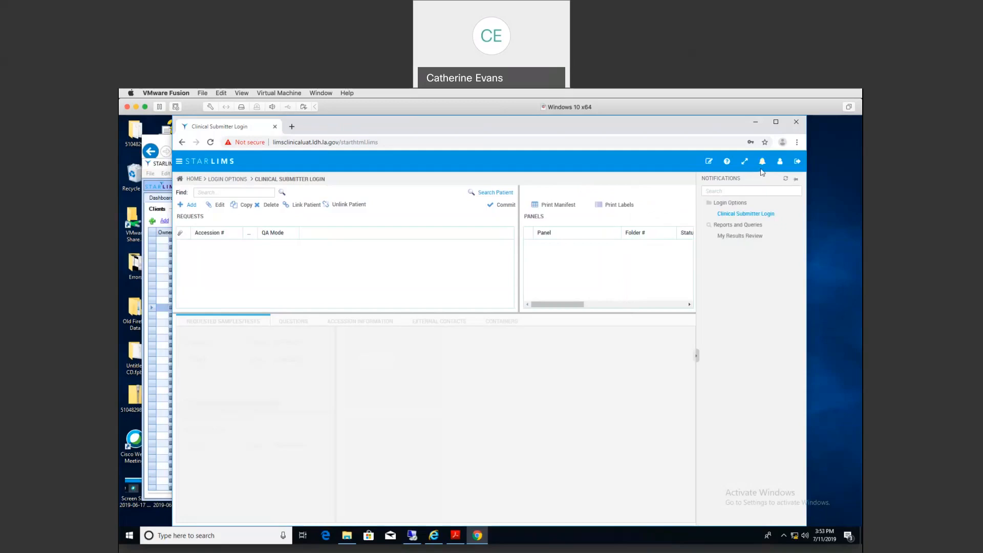
left_click(763, 162)
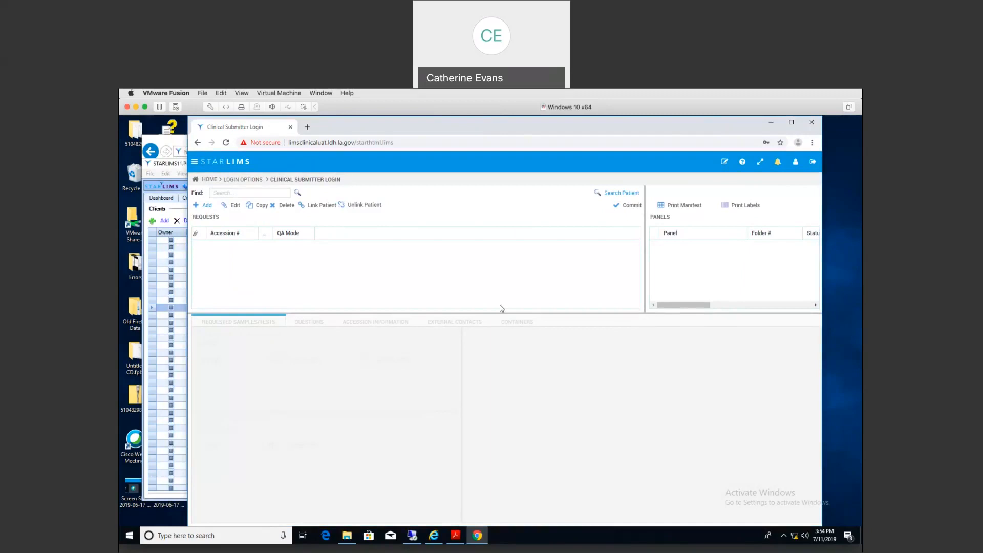
Step: Search patients by first initial and last name, count the matches, and list all 18
left_click(619, 195)
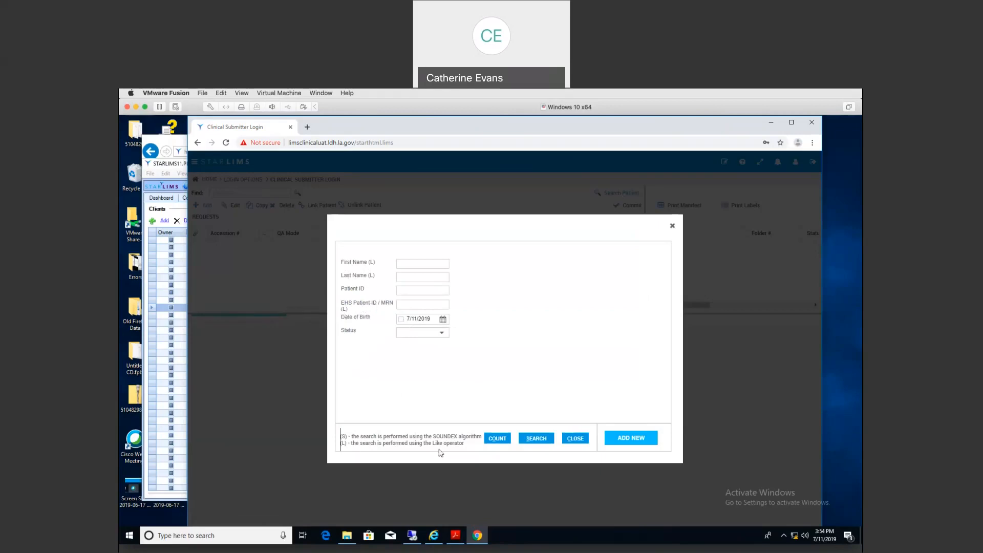
left_click(407, 262)
type("c")
key("Tab")
type("Evans")
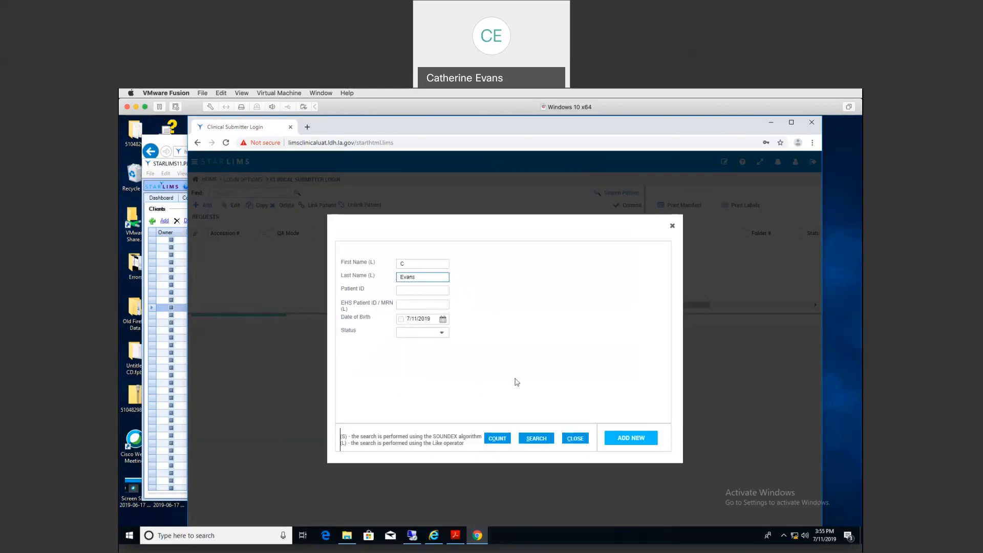
left_click(497, 440)
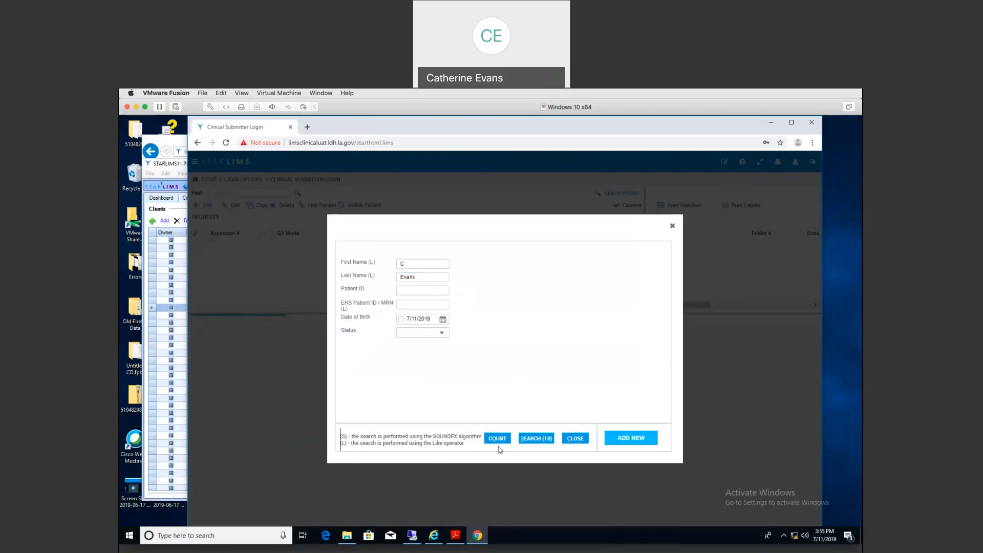
left_click(548, 446)
left_click(536, 441)
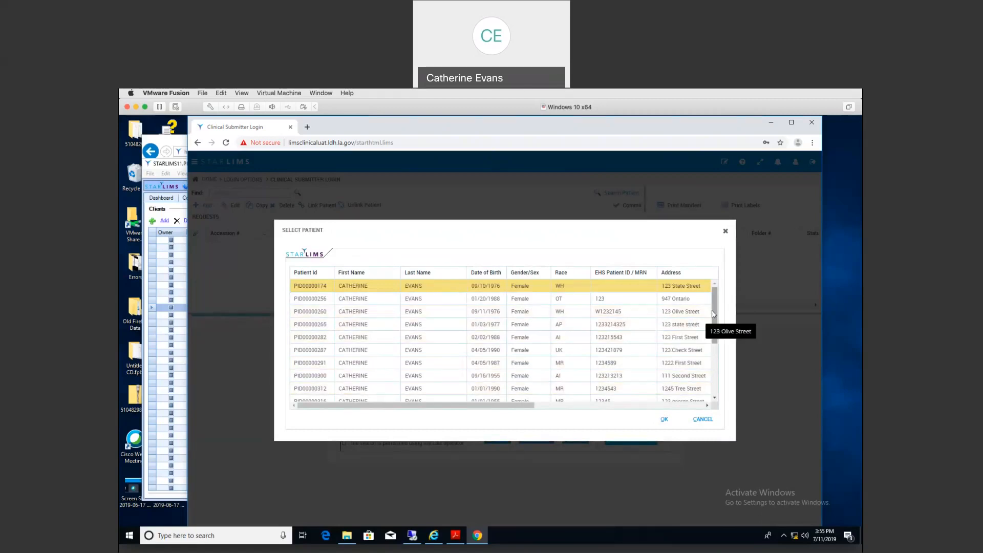
Step: Scroll through the 18 matching patient records, then close the selection list with OK
left_click_drag(712, 310, 712, 388)
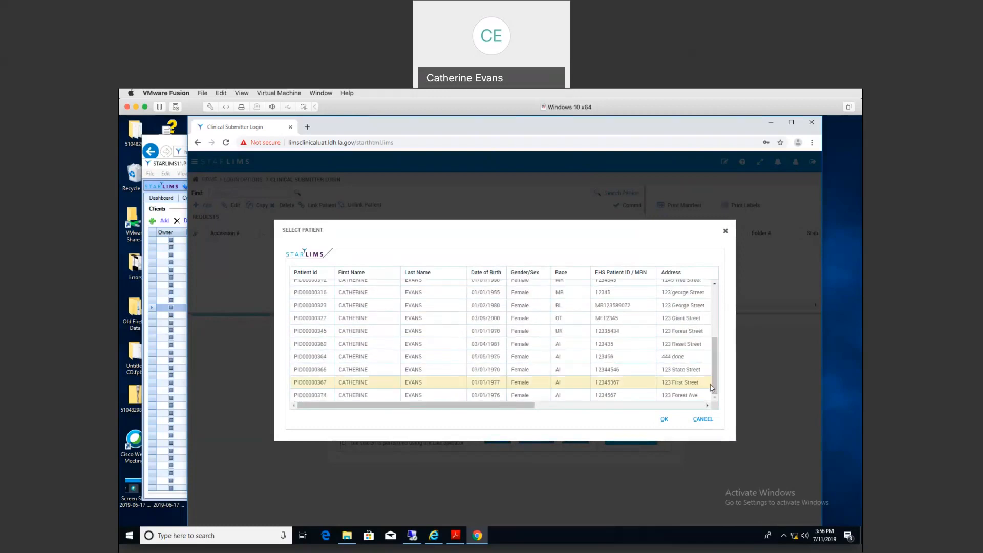
left_click_drag(435, 406, 408, 395)
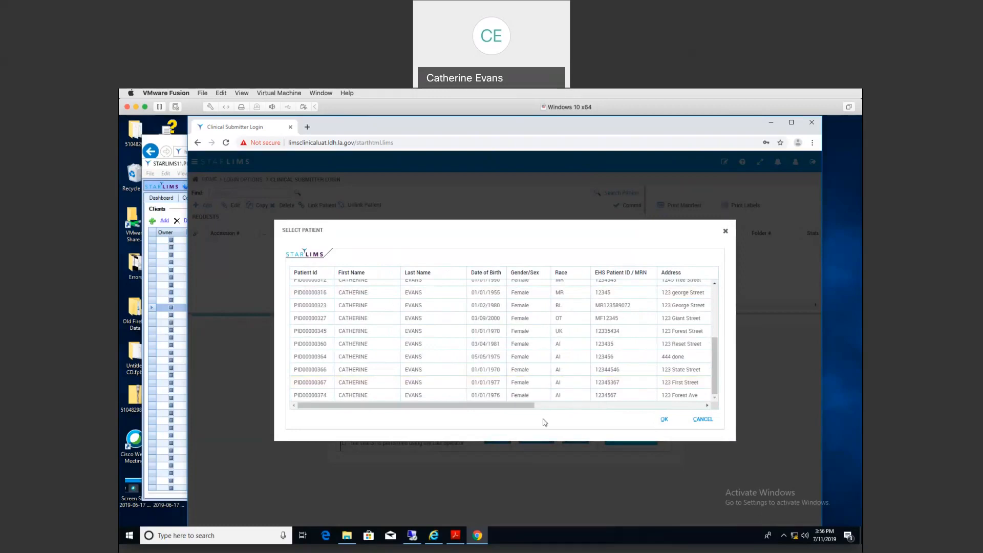
left_click_drag(715, 351, 716, 300)
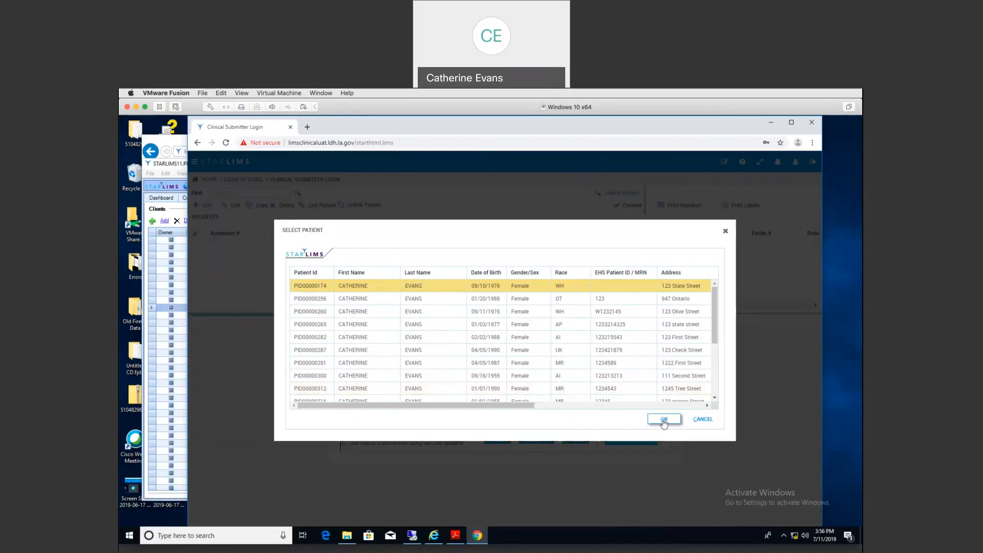
left_click(664, 420)
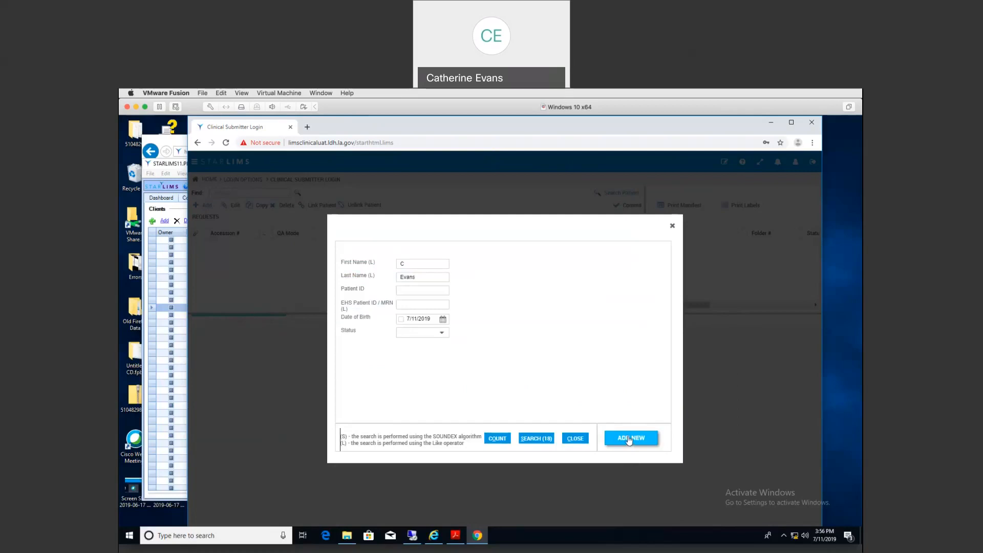
Step: Start a new patient with MRN, first and last name, street address, city, state, zip, parish and phone
left_click(629, 439)
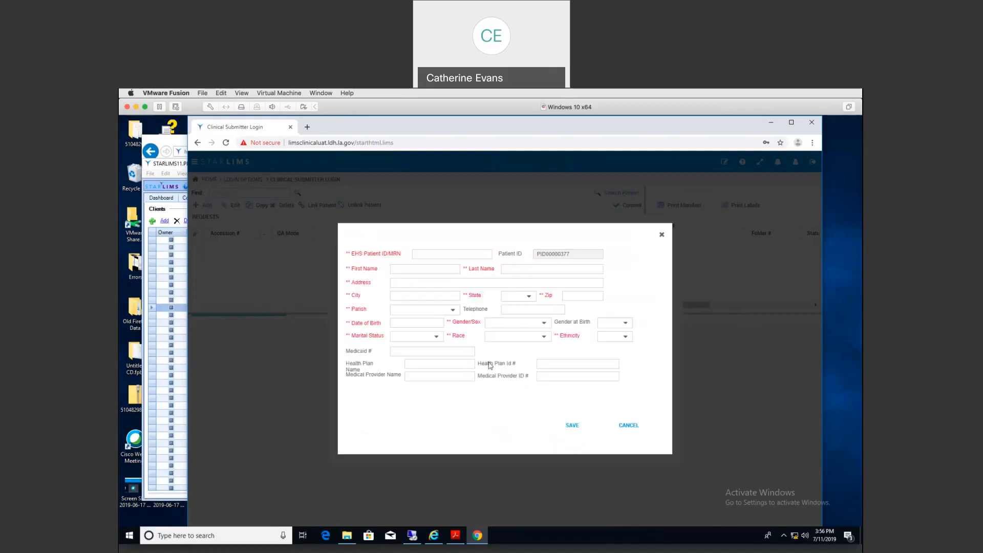
left_click(420, 254)
type("1234567")
key("Tab")
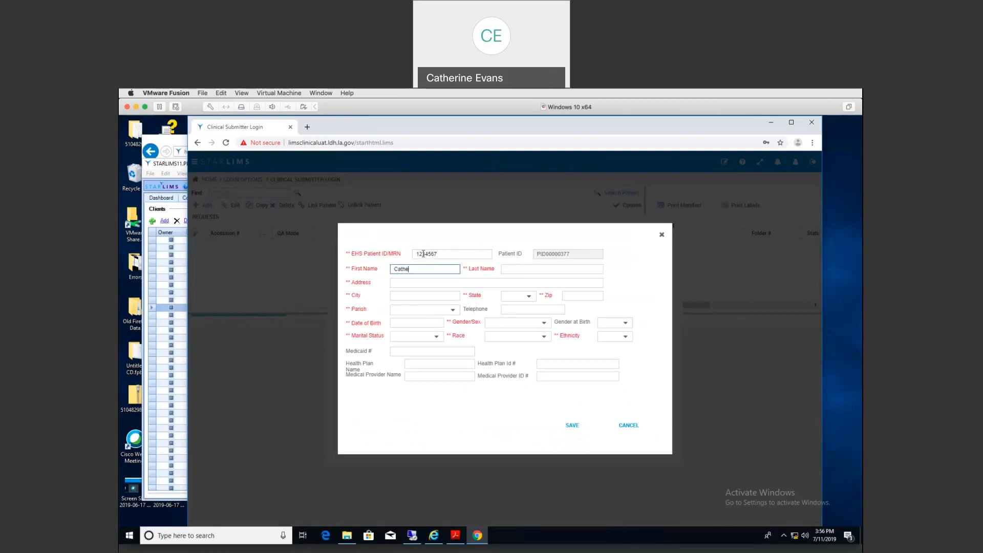
key("Tab")
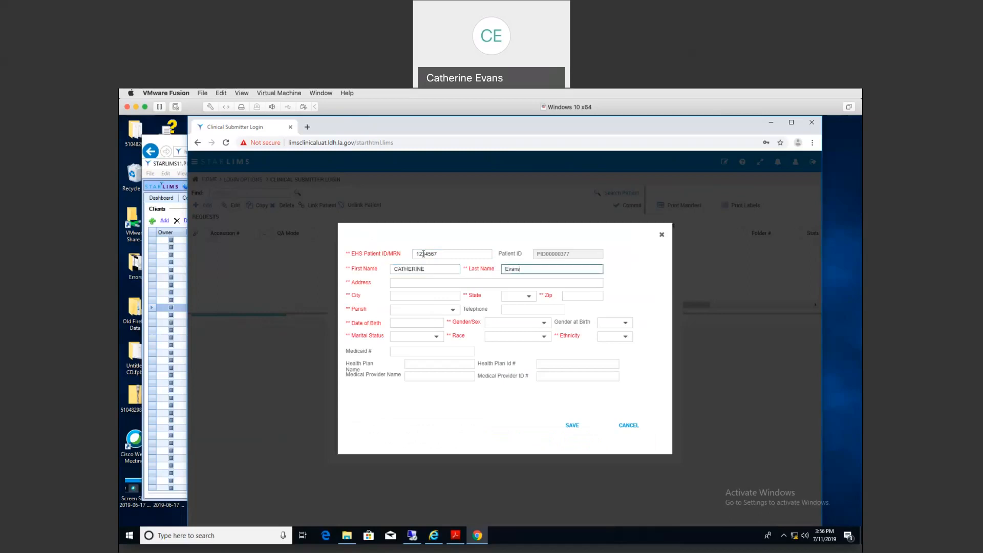
key("Tab")
type("123 ")
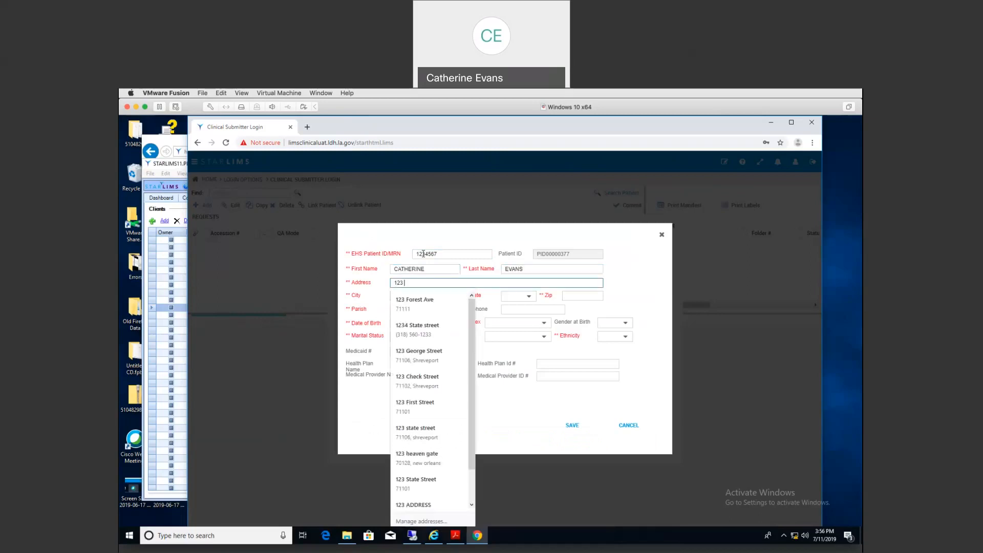
type("First Street")
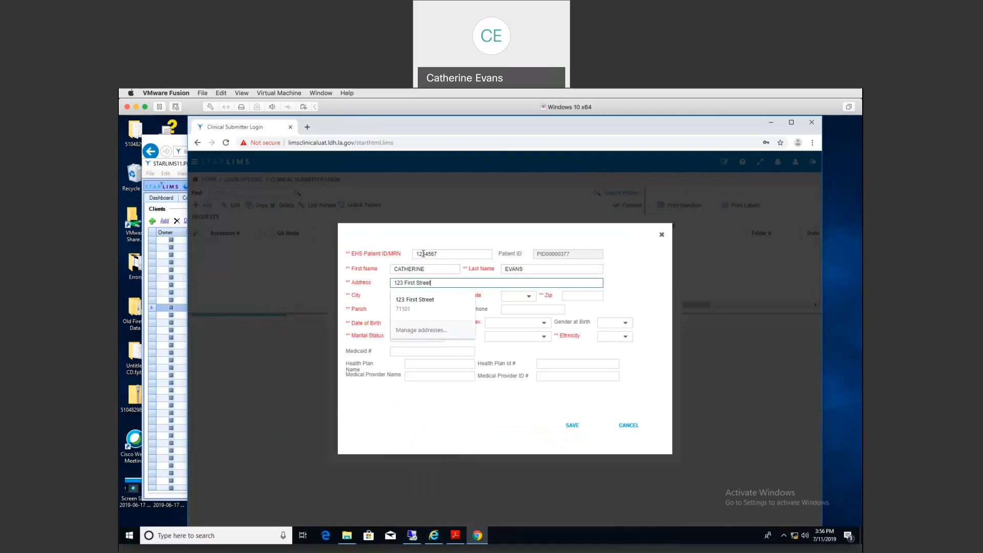
key("Escape")
key("Tab")
type("Shreveport")
key("Tab")
type("LA")
key("Tab")
type("71111")
key("Tab")
type("Caddo")
key("Tab")
type("3")
type("18) 111-1111")
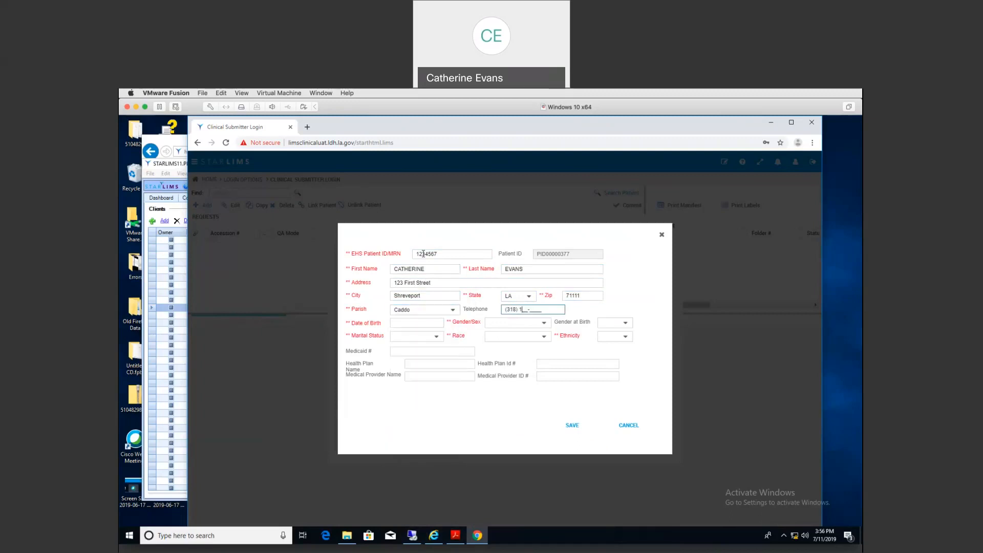
Step: Add birth date, Female, Married, More than One race, ethnicity No, Medicaid and insurance IDs, then save
key("Tab")
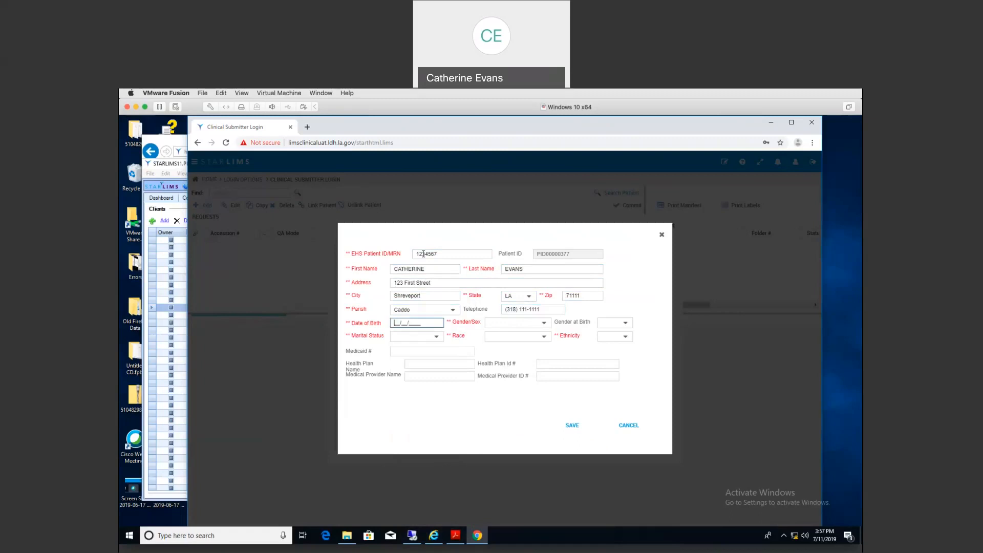
type("01/01/1990")
key("Tab")
type("f")
key("Tab")
key("Tab")
type("m")
key("Tab")
type("m")
key("Tab")
type("n")
key("Tab")
type("12345")
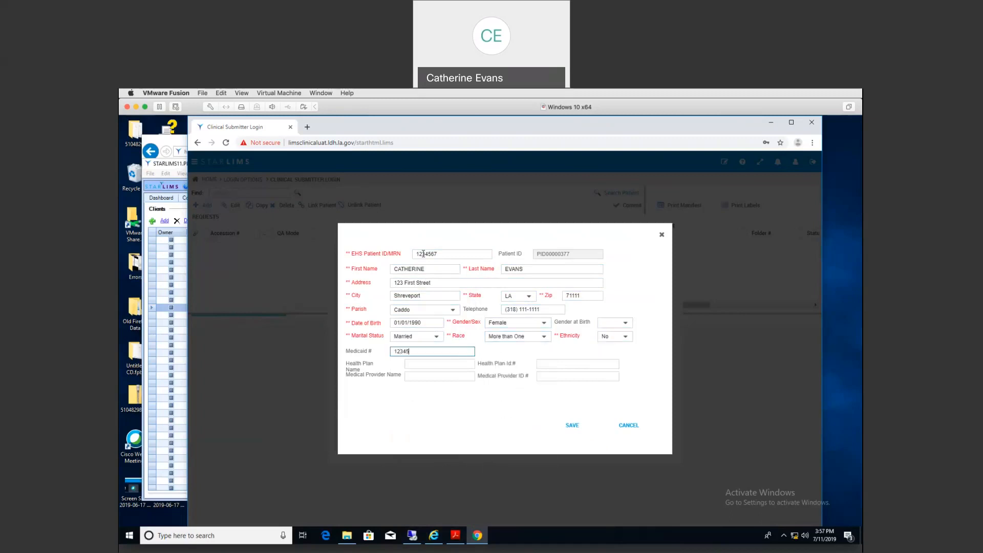
key("Tab")
type("12345")
key("Tab")
type("2345123245")
key("Tab")
type("2345")
key("Tab")
type("1234")
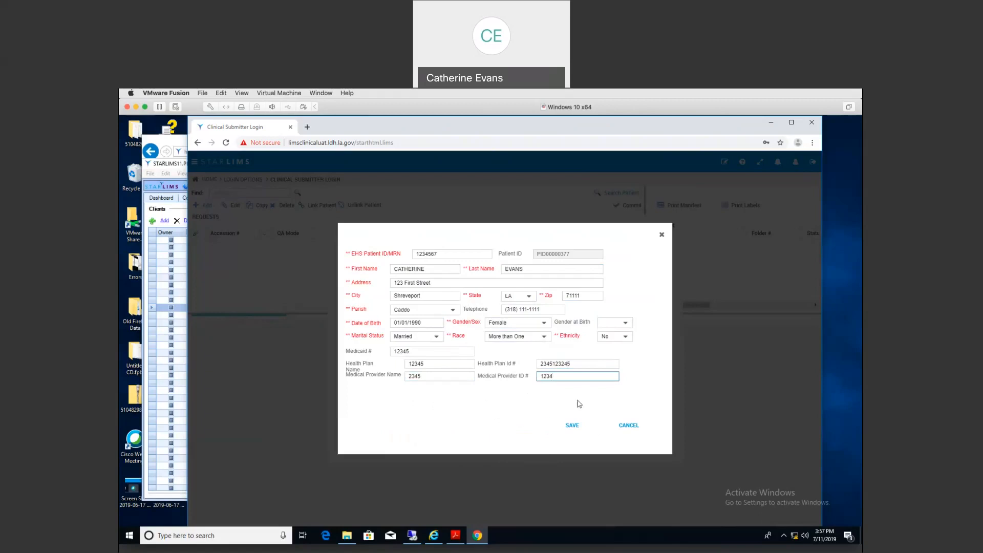
left_click(570, 425)
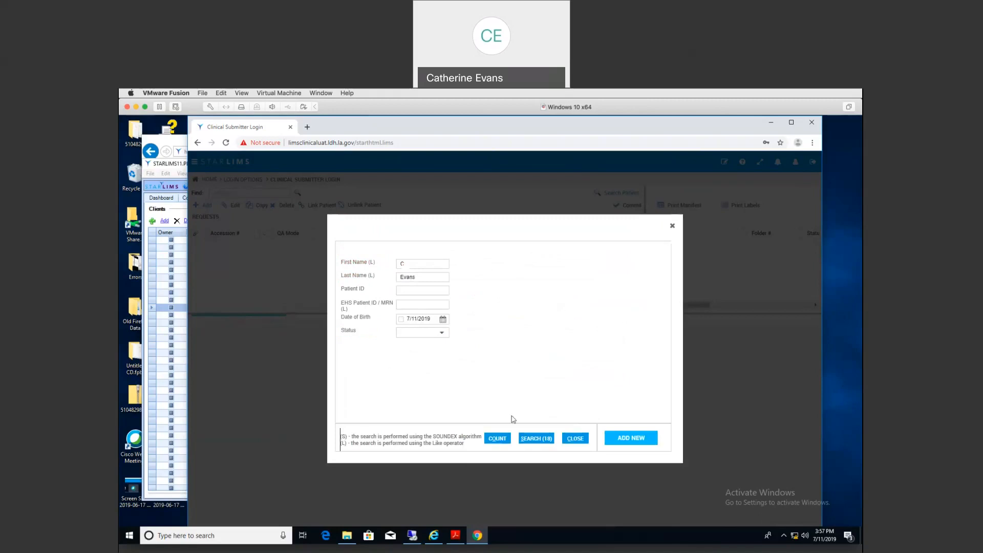
Step: Rerun the patient search, select the newly added patient, confirm it, and close the search form
left_click(536, 439)
scroll(716, 377, "down", 1)
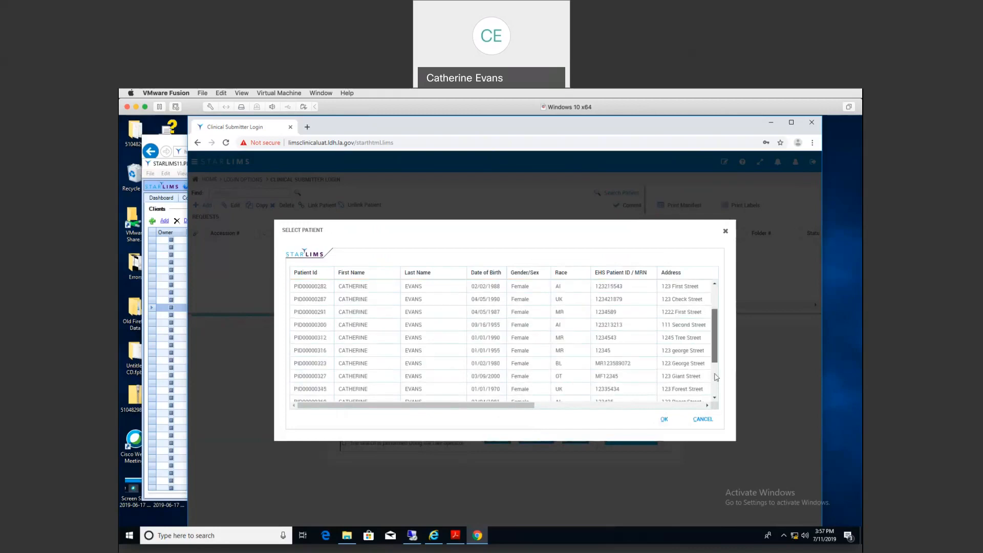
scroll(716, 377, "down", 3)
left_click(608, 396)
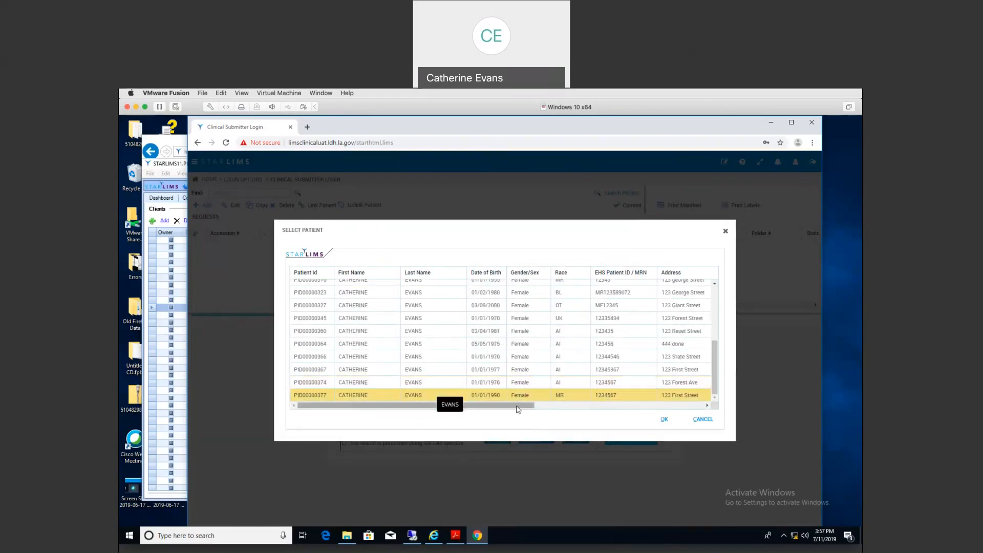
left_click(664, 420)
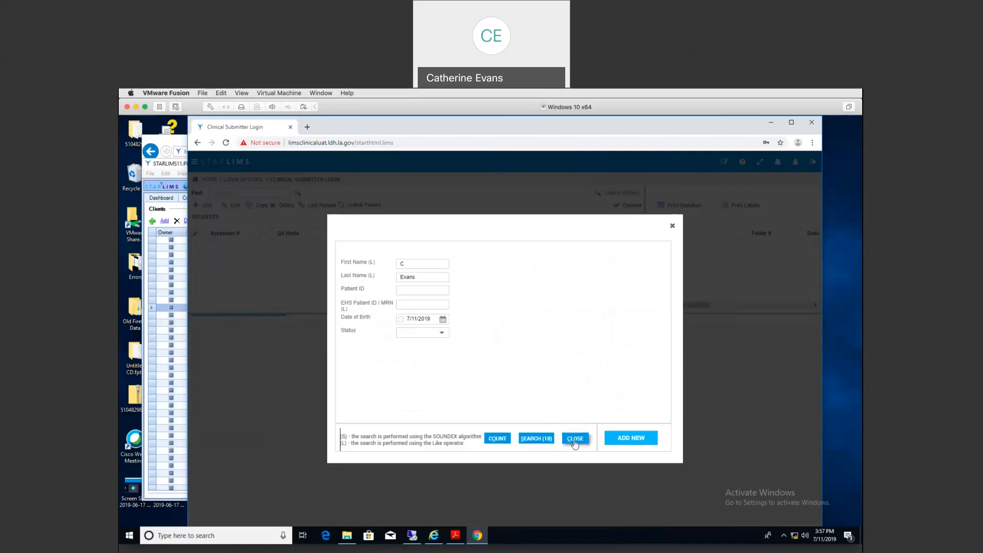
left_click(575, 440)
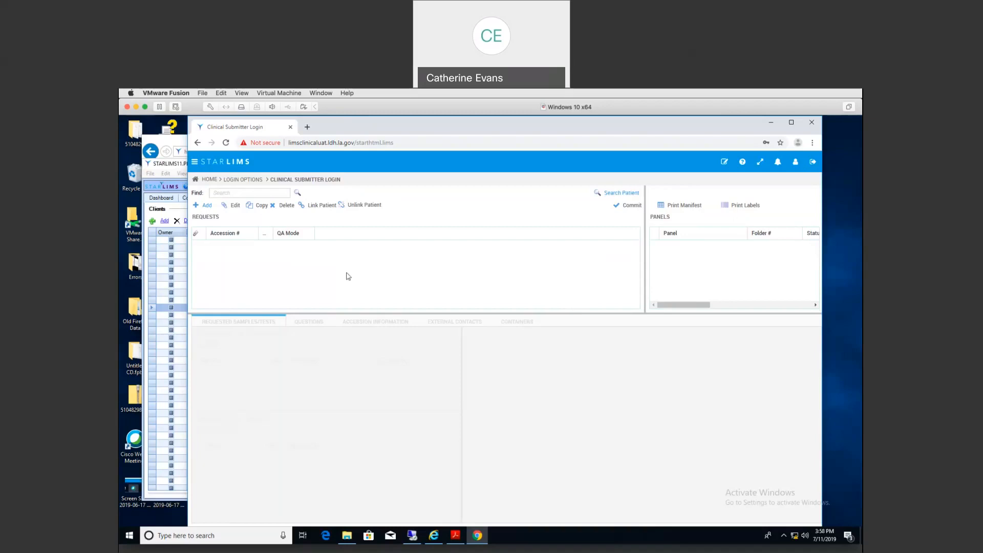
Step: Start a new request with the Reproductive Health test plan and the CT / GC (353) panel
left_click(207, 207)
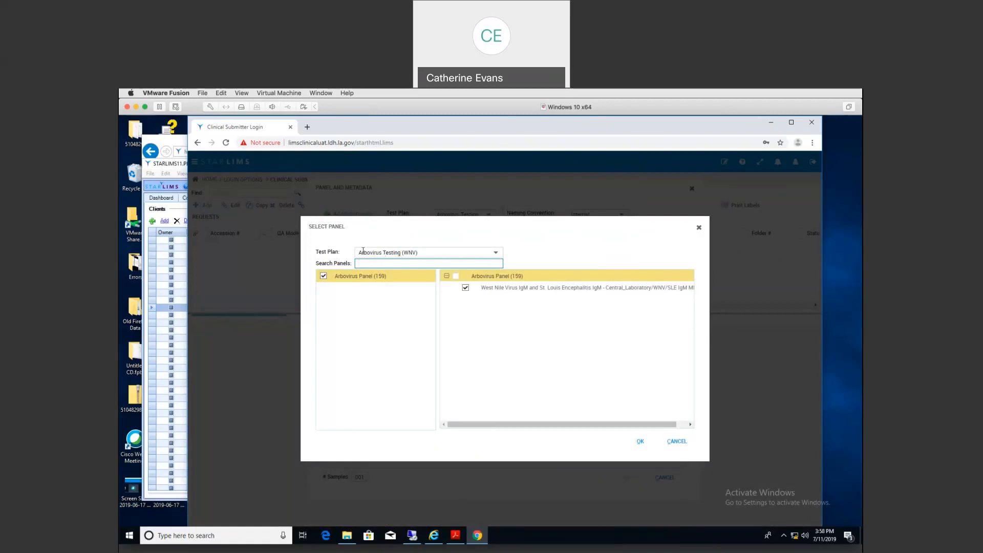
left_click(496, 255)
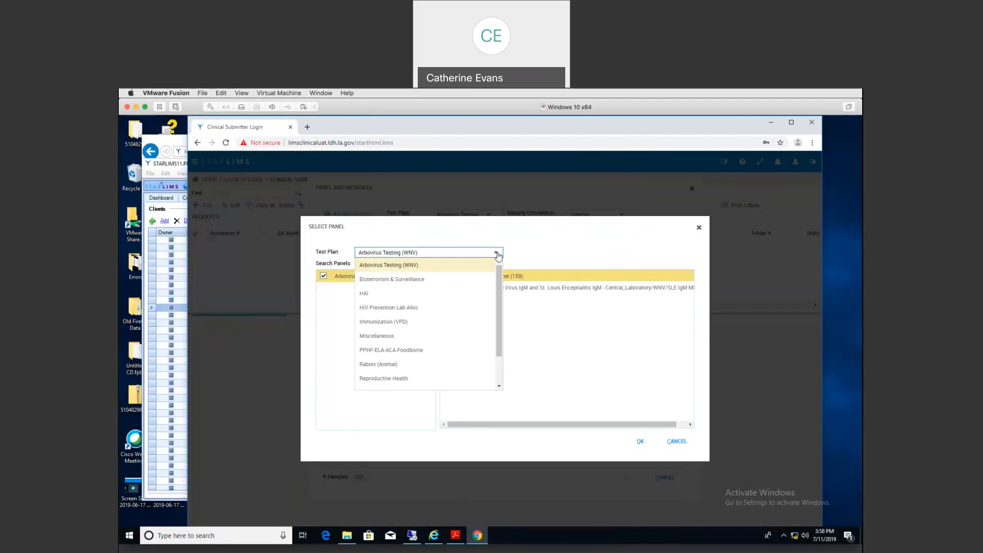
left_click_drag(499, 297, 500, 324)
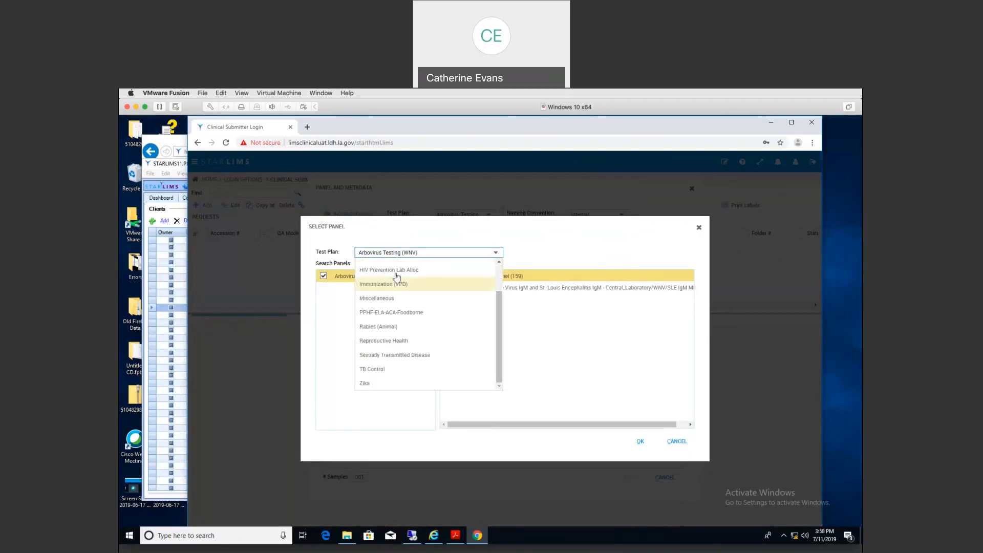
left_click(368, 342)
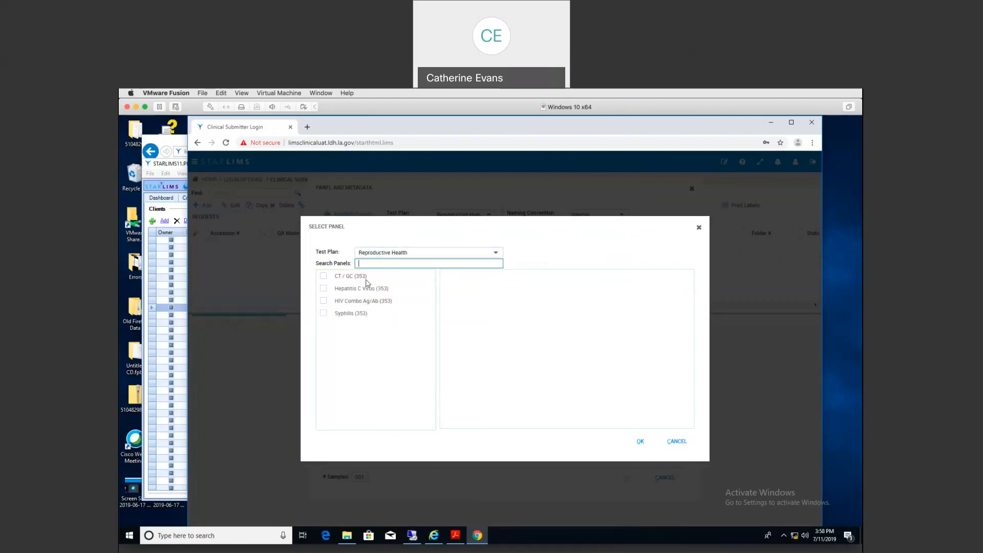
left_click(324, 276)
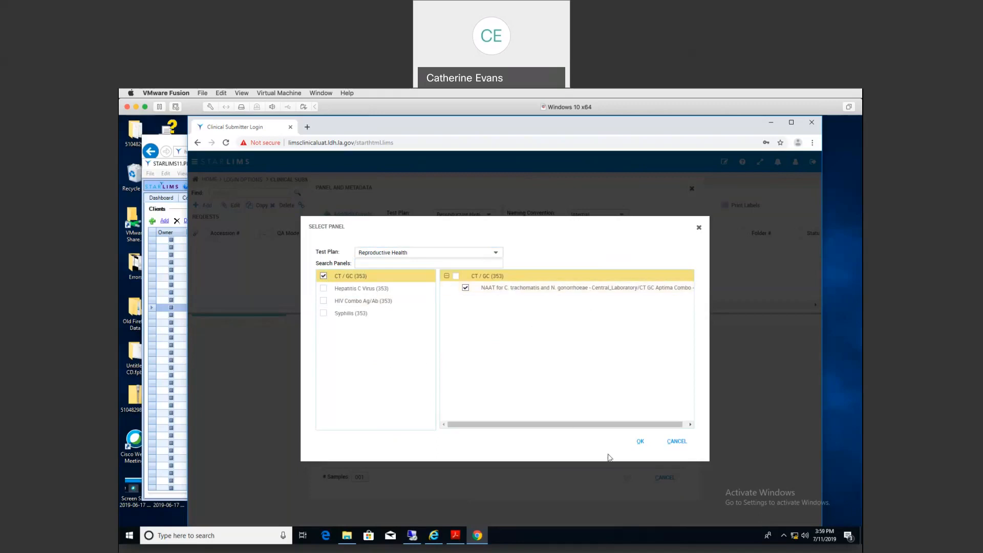
left_click(641, 444)
left_click(641, 444)
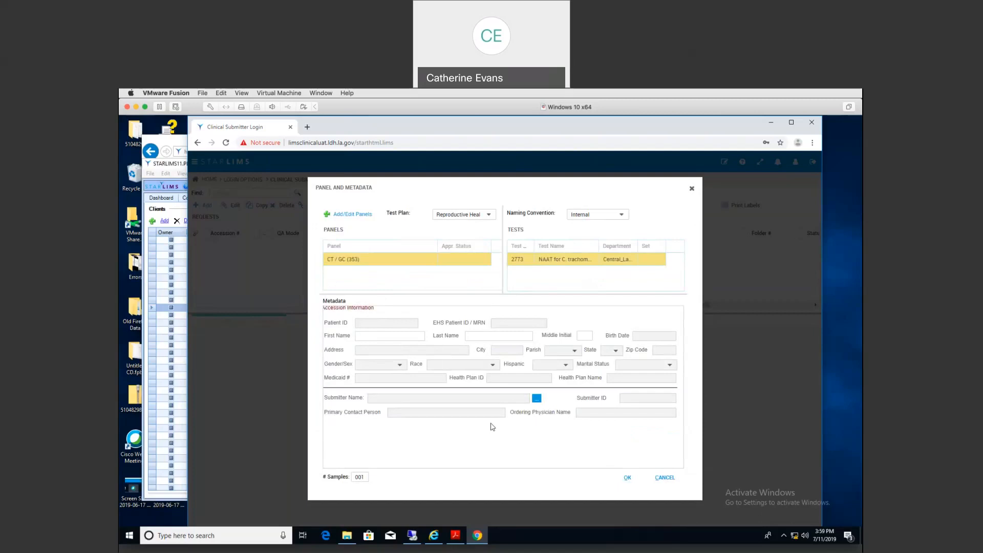
Step: Type the patient's first and last name into the request metadata to bring up matching patients
left_click(369, 336)
key("Tab")
key("Tab")
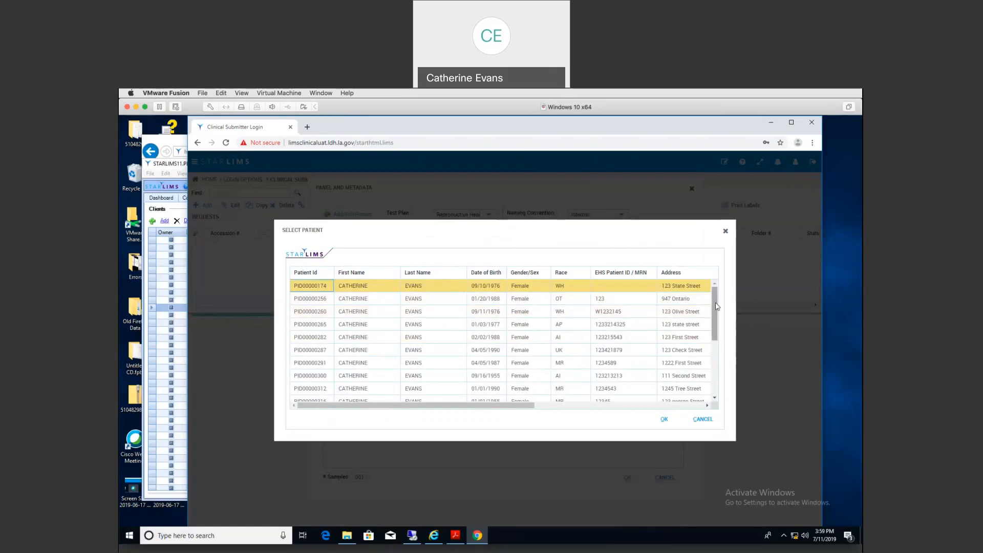
Step: Select the last patient record in the Select Patient list and confirm it
left_click_drag(716, 306, 717, 374)
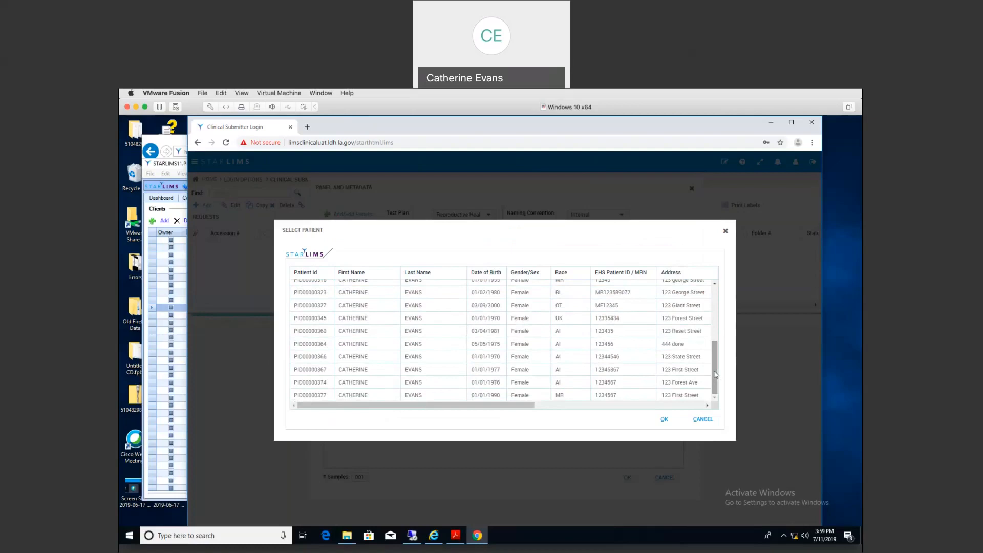
left_click(315, 397)
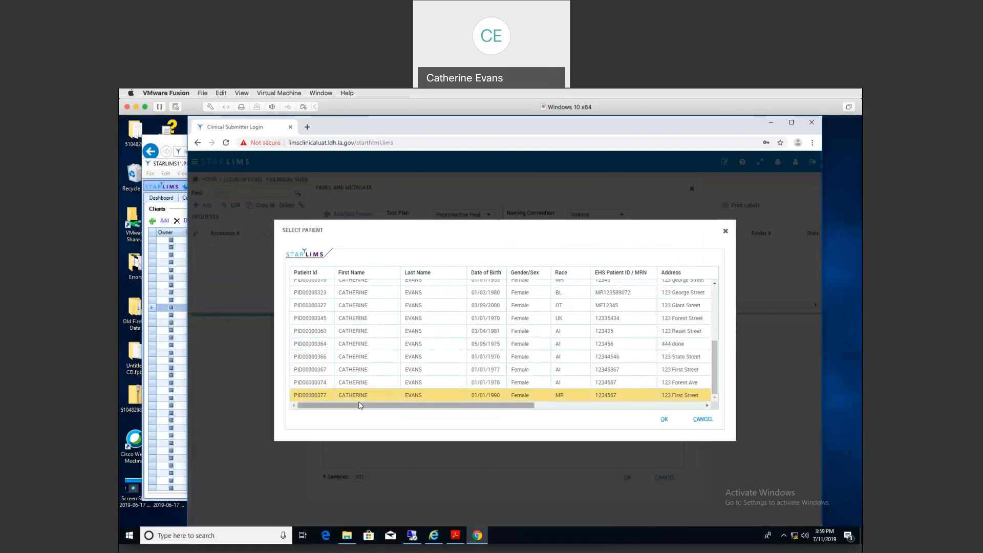
left_click(665, 420)
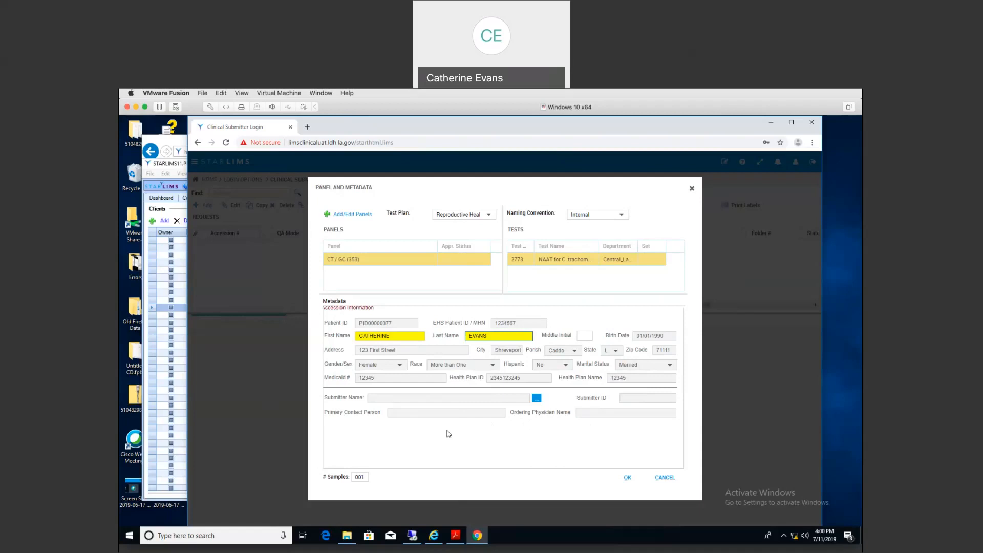
Step: Choose IBERIA PARISH HEALTH UNIT as the request's submitter and confirm its contacts
left_click(537, 399)
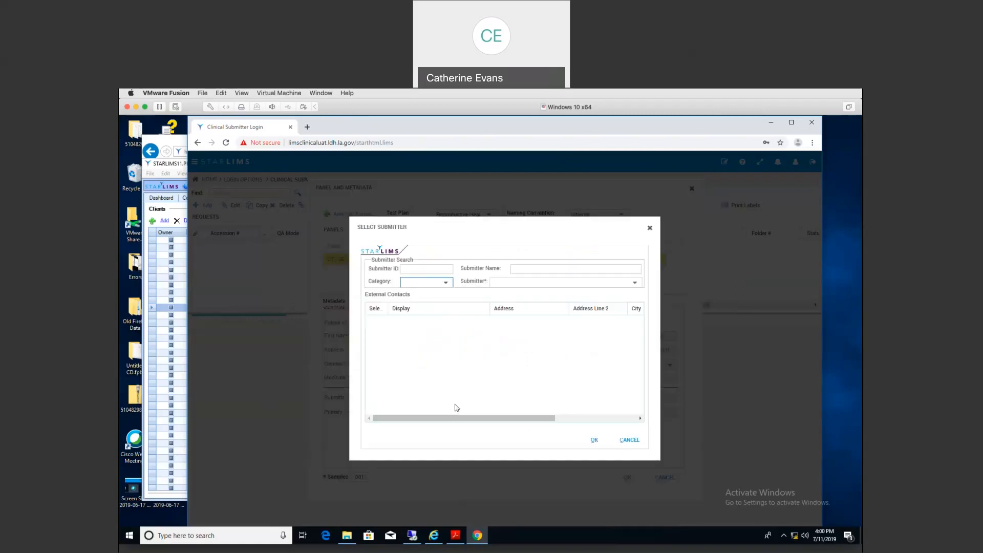
left_click(635, 283)
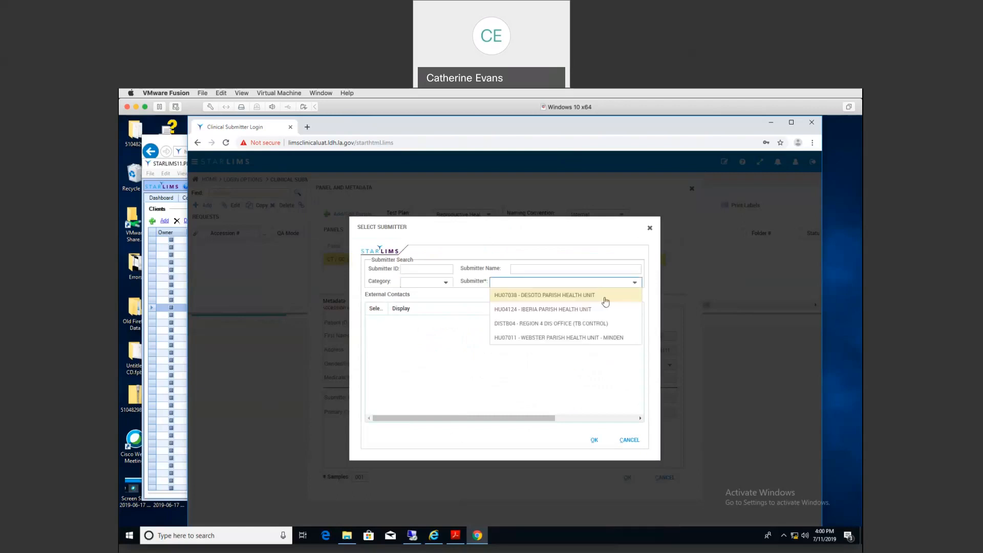
left_click(604, 310)
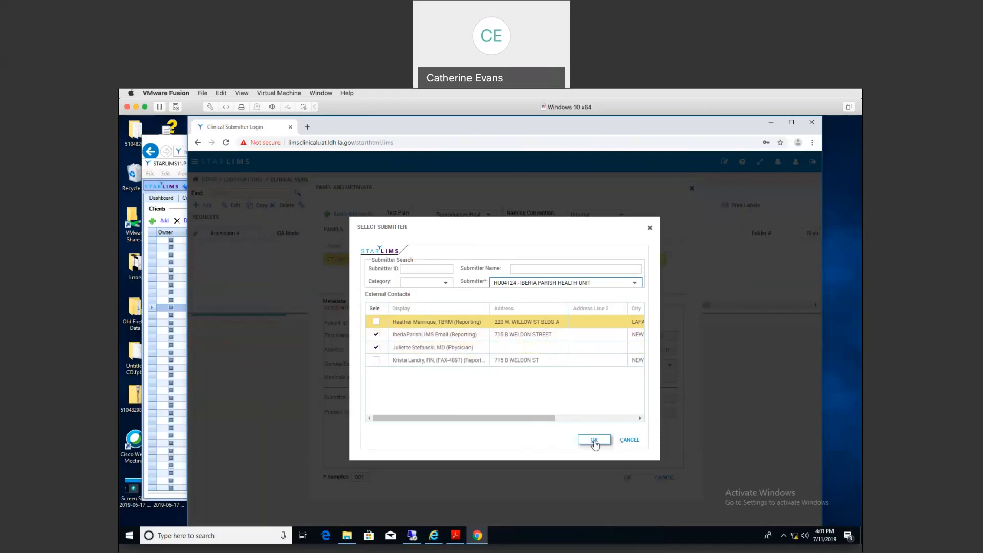
left_click(594, 442)
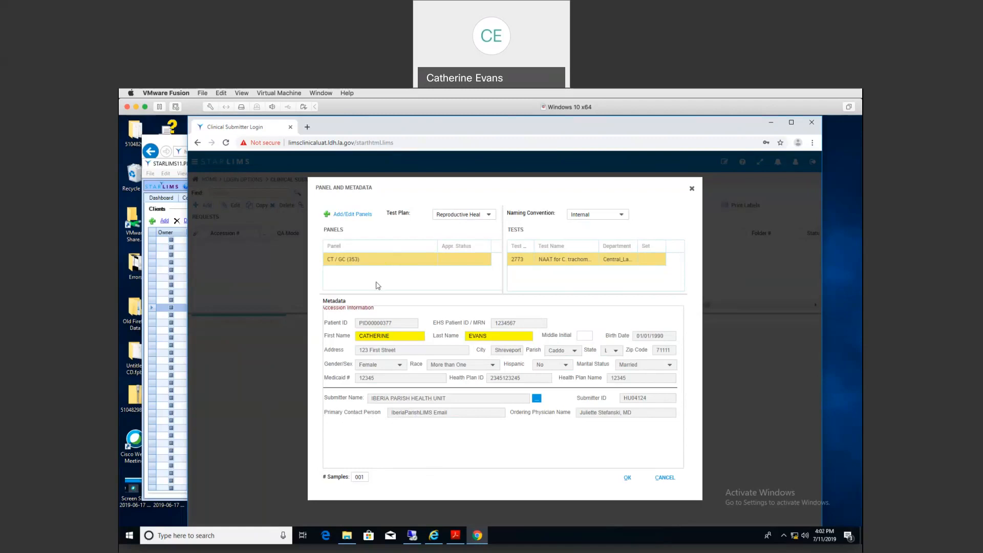
Step: Change the sample count from 001 to 002 and create the two requests
left_click(365, 478)
key("BackSpace")
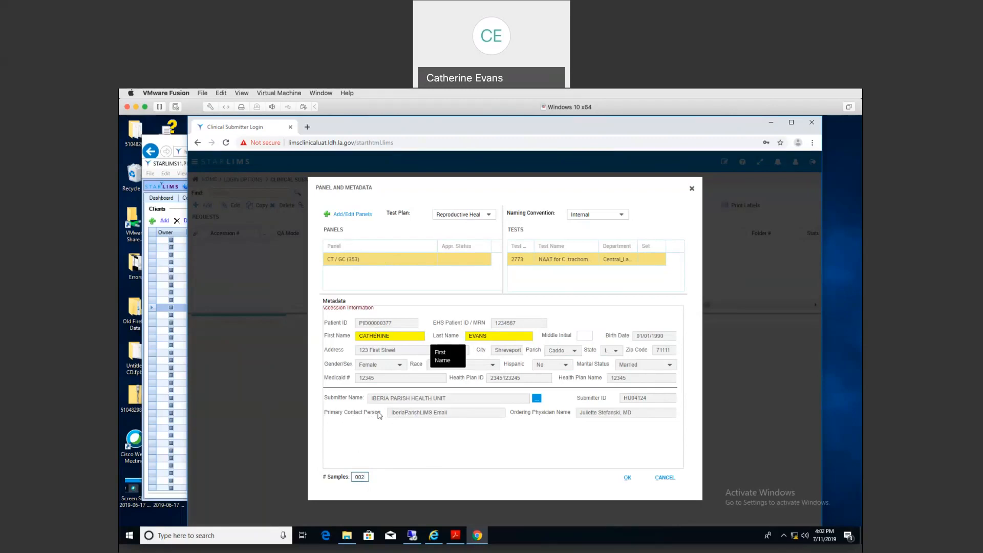
left_click(627, 478)
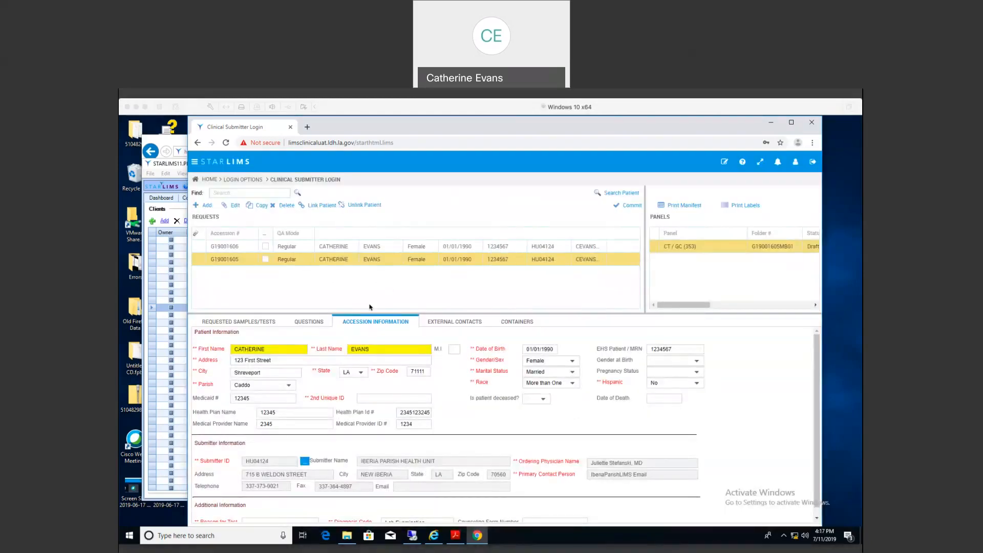
Step: On the lower request, enter 12345678 as 2nd Unique ID and choose Family Planning/Routine as reason for test
left_click(409, 311)
left_click_drag(410, 311, 409, 314)
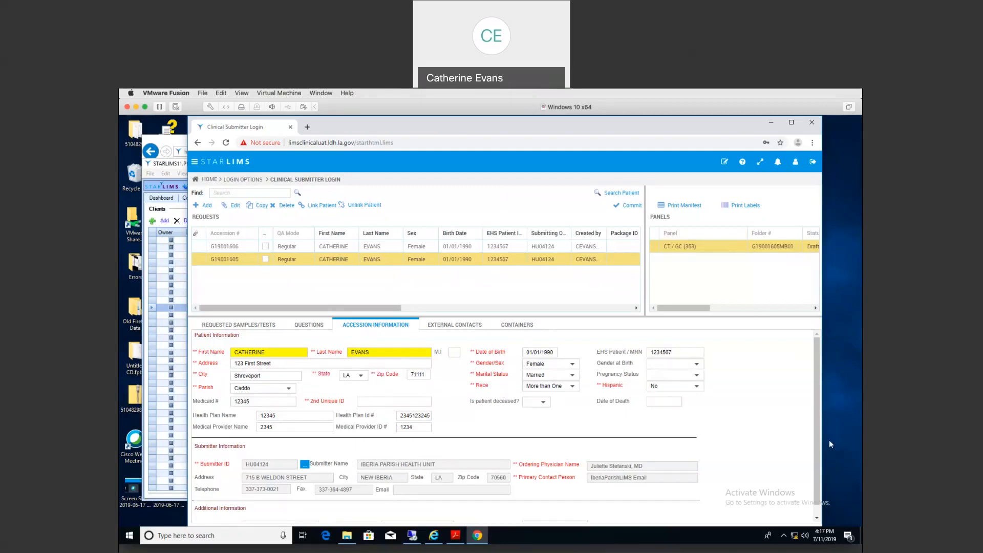
scroll(410, 394, "down", 2)
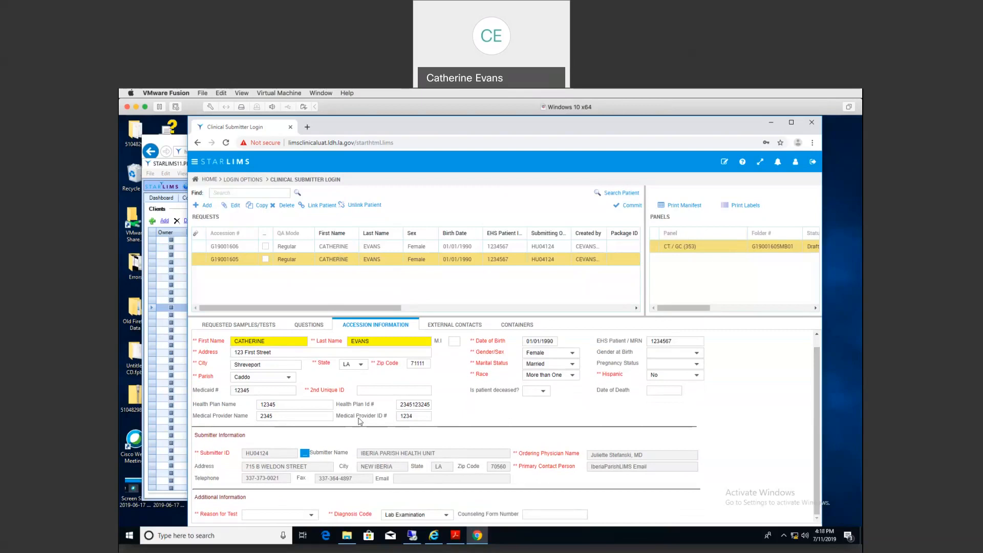
left_click(369, 391)
type("12345678")
left_click(311, 515)
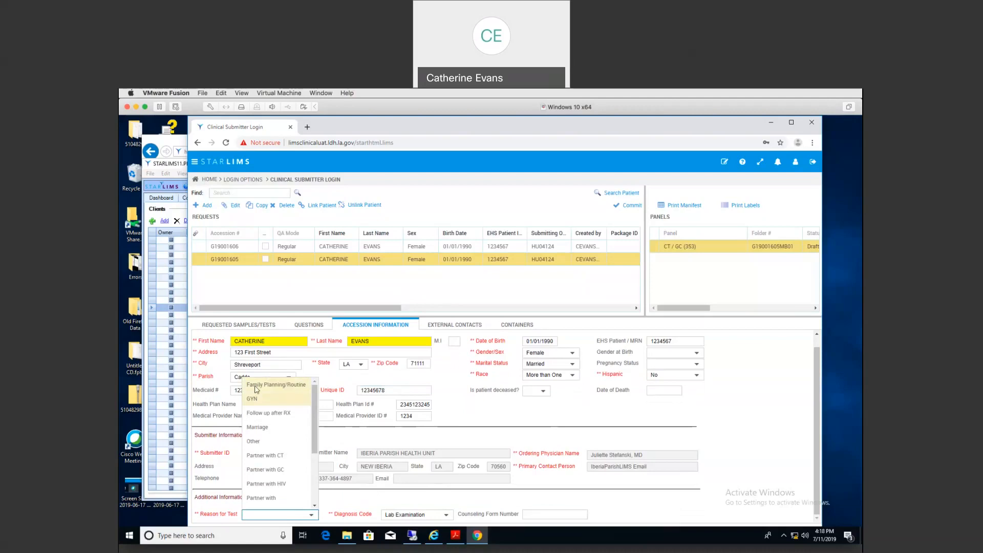
left_click(257, 390)
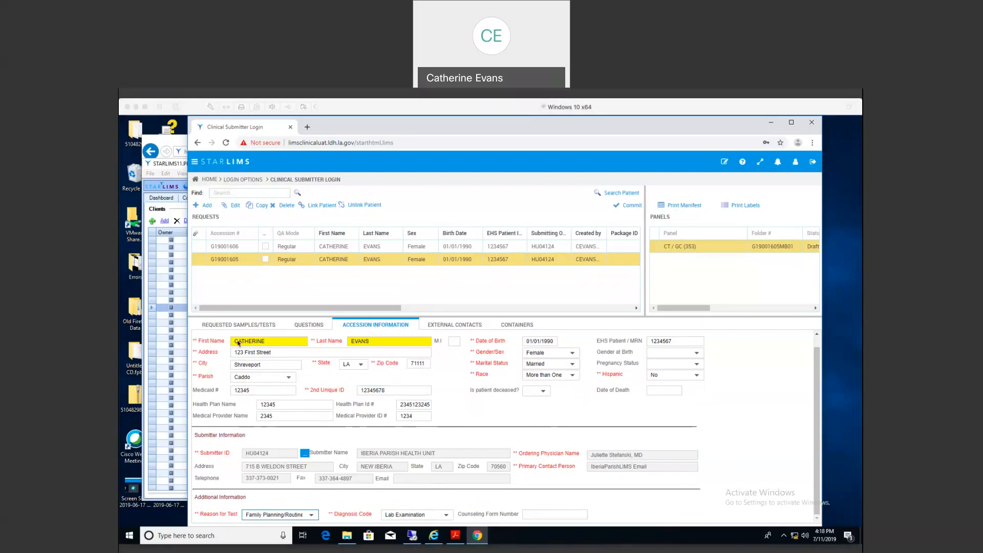
Step: Check the request's empty Questions list, then show its Requested Samples/Tests
left_click(308, 327)
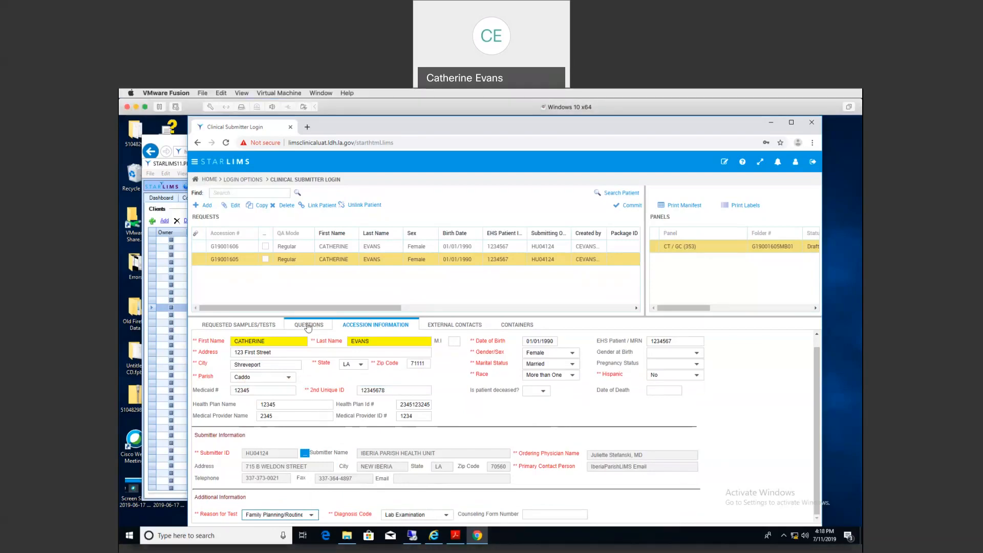
left_click(308, 326)
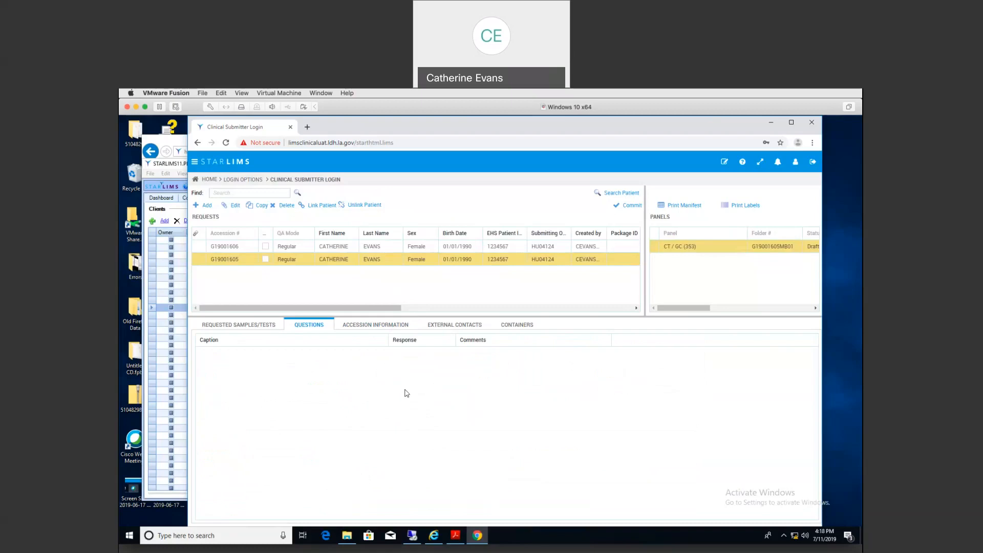
left_click(230, 327)
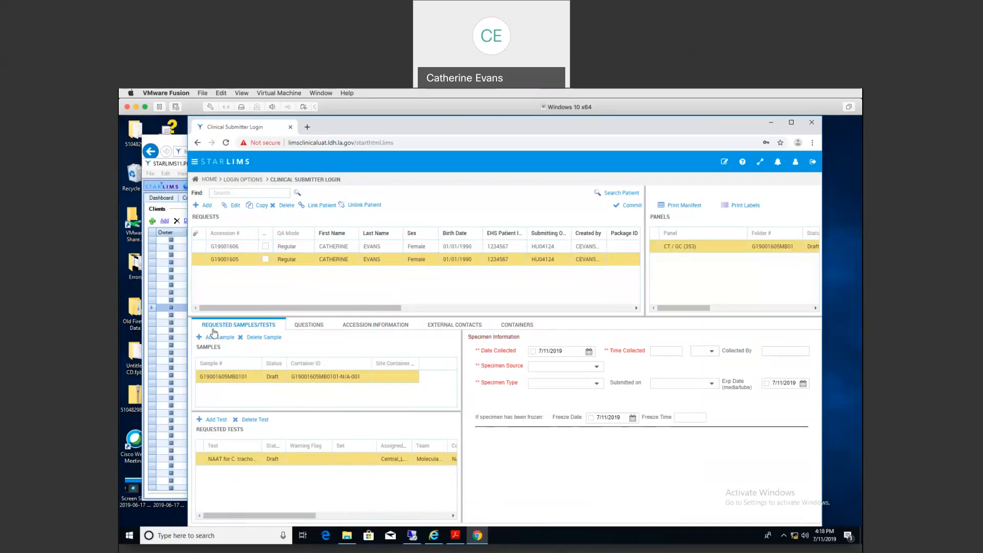
Step: Record the specimen as collected 7/11/2019 at 12:34 PM with the collector's initials
left_click(534, 353)
left_click(662, 352)
type("1234")
key("Tab")
type("PM")
key("Tab")
type("cse")
key("Tab")
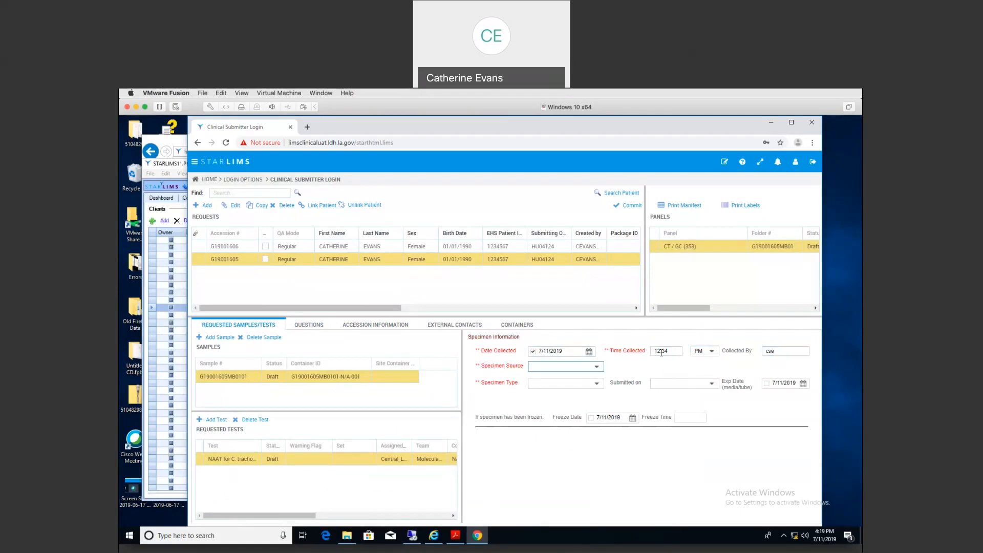
Step: Set the specimen source to Cervix and the specimen type to Swab
left_click(597, 367)
left_click(558, 408)
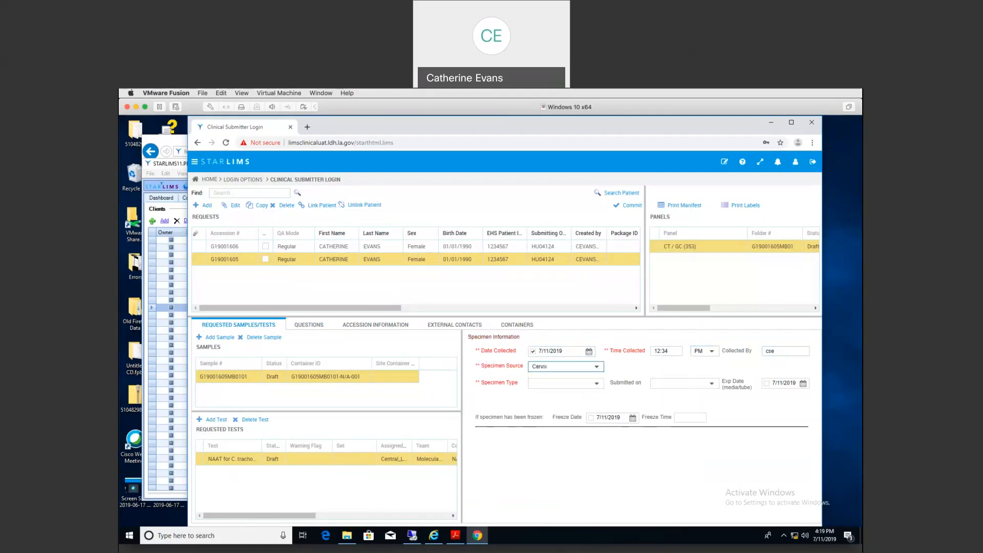
left_click(596, 385)
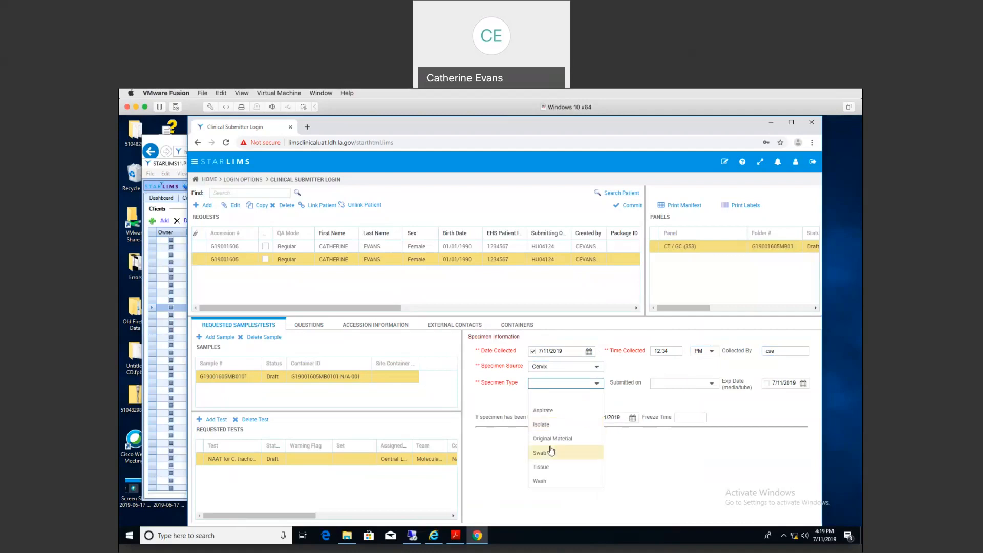
left_click(572, 451)
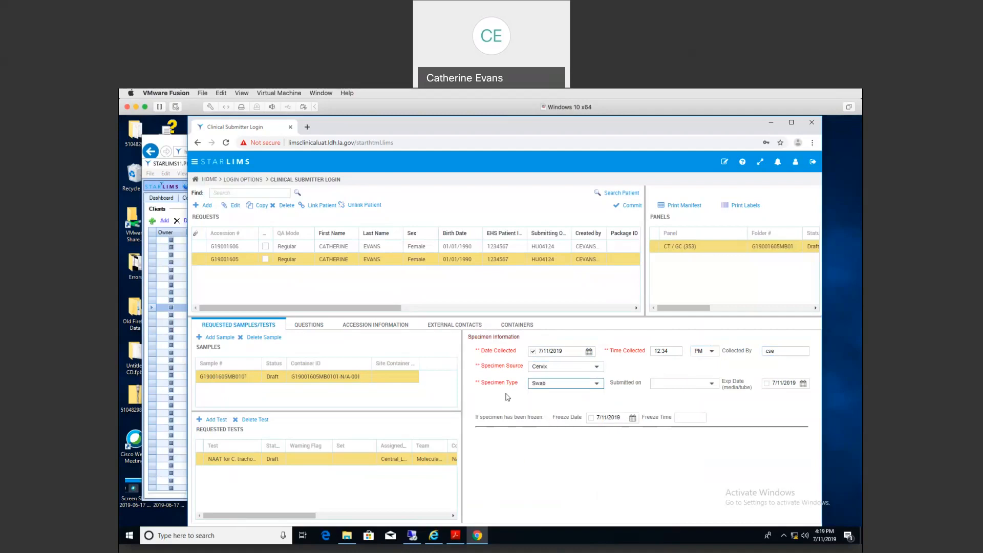
Step: On the other new request, paste 123456789 as 2nd Unique ID and set reason for test to Family Planning/Routine
left_click(387, 248)
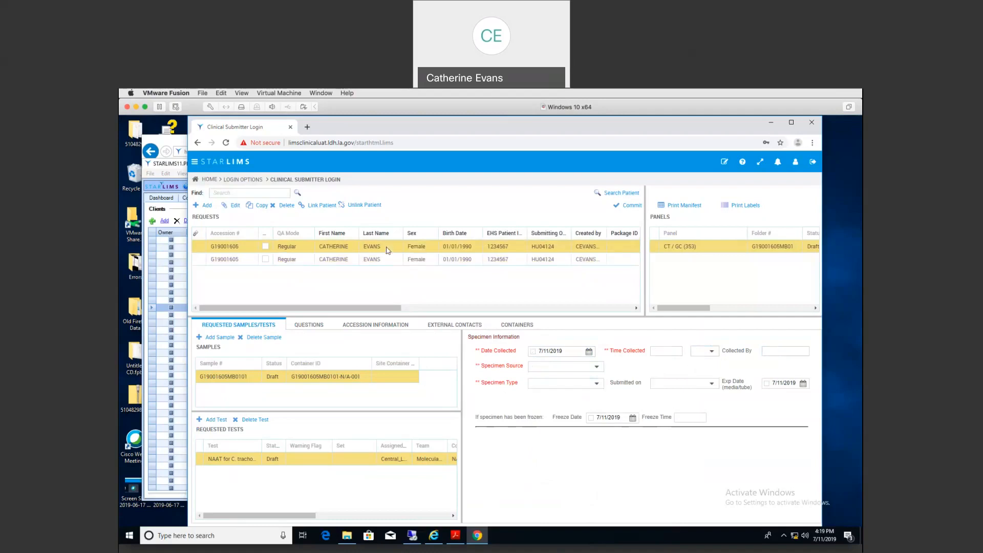
left_click(365, 326)
left_click(372, 389)
type("123456789")
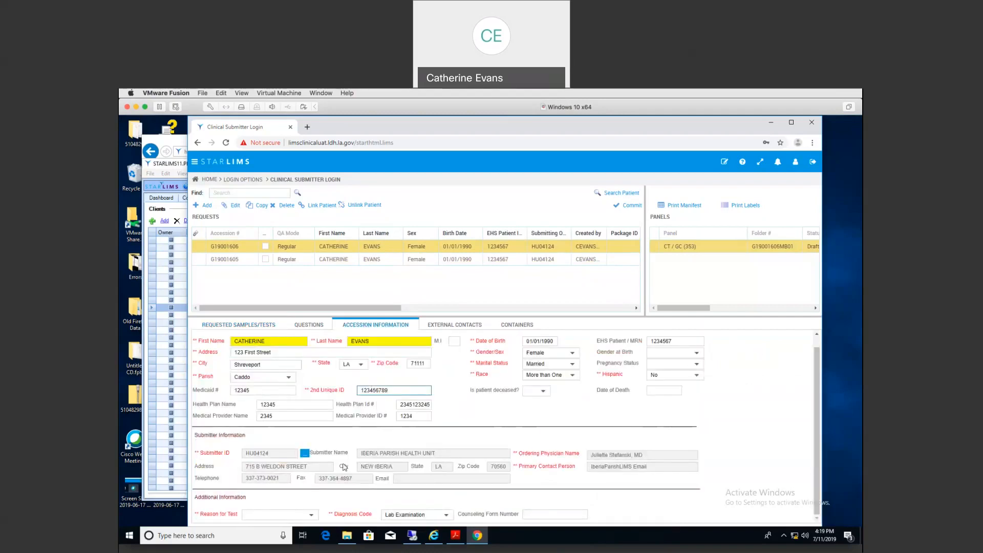
left_click(311, 515)
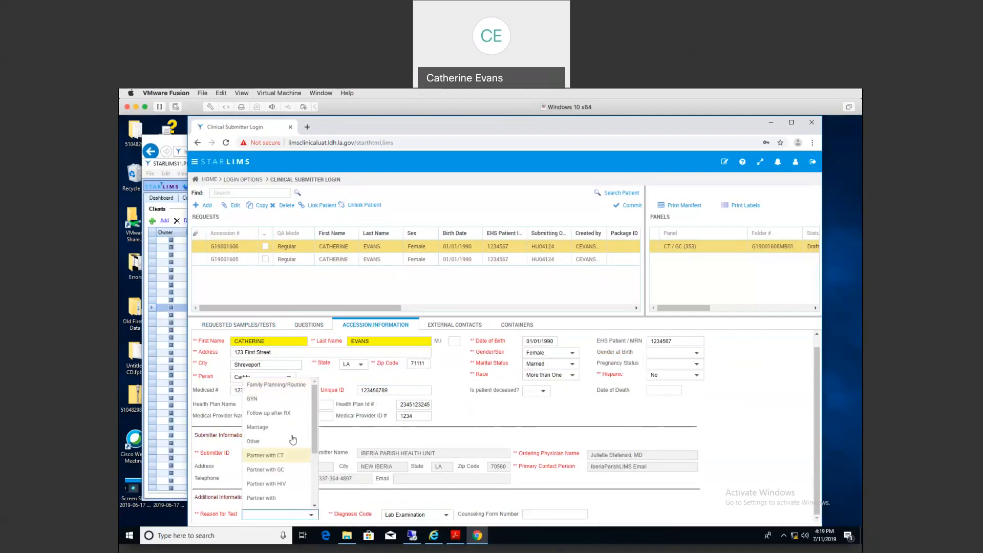
left_click(276, 385)
left_click(225, 326)
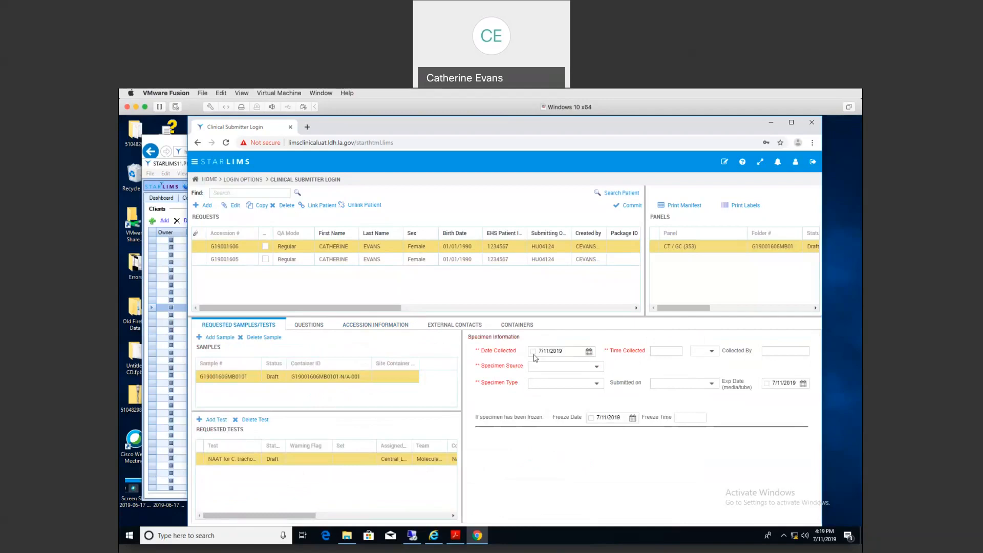
Step: Record this sample as collected 7/11/2019 at 12:34 AM
left_click(533, 351)
left_click(655, 351)
type("1234")
key("Tab")
type("a")
key("Tab")
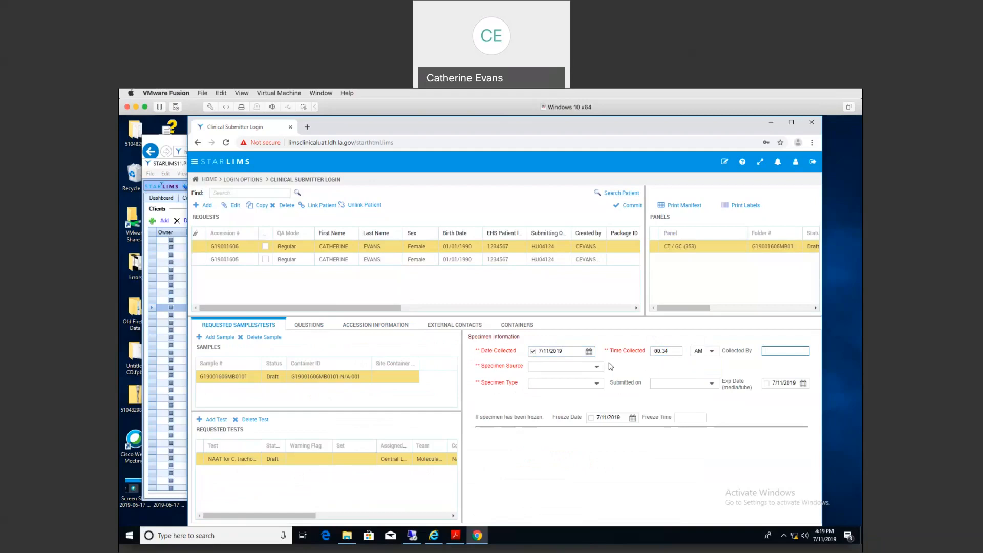
Step: Set the specimen source to Urine and the specimen type to Original Material
left_click(581, 369)
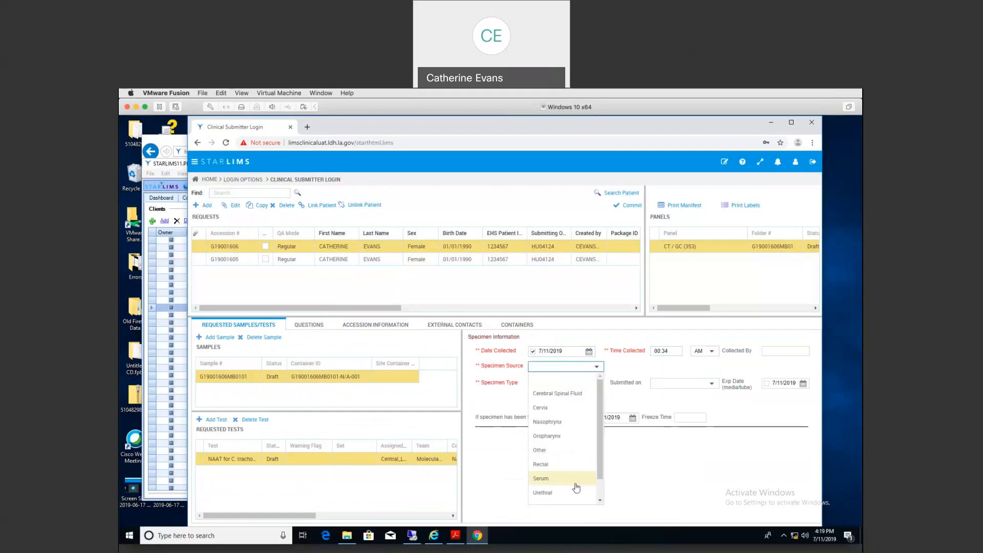
scroll(577, 487, "down", 2)
left_click(575, 489)
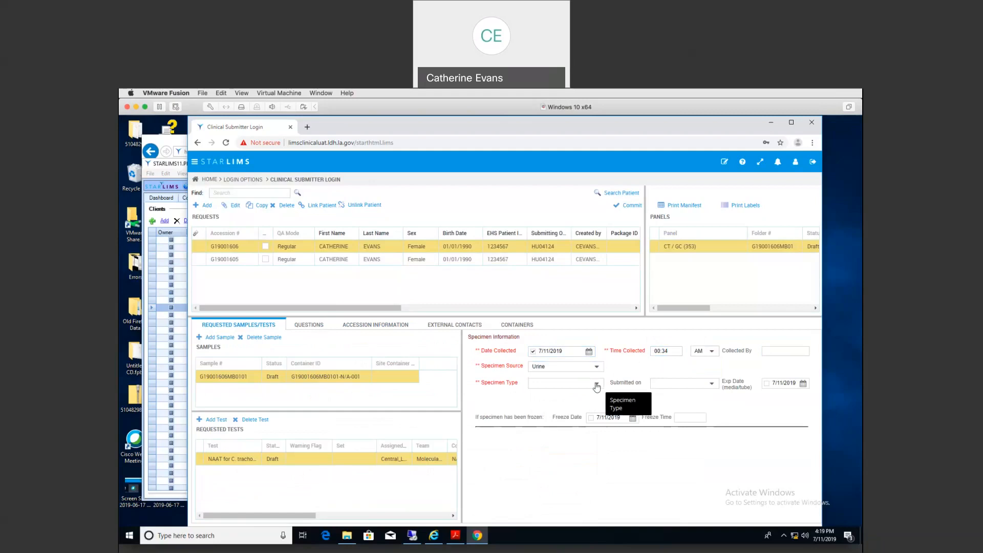
left_click(597, 384)
left_click(542, 439)
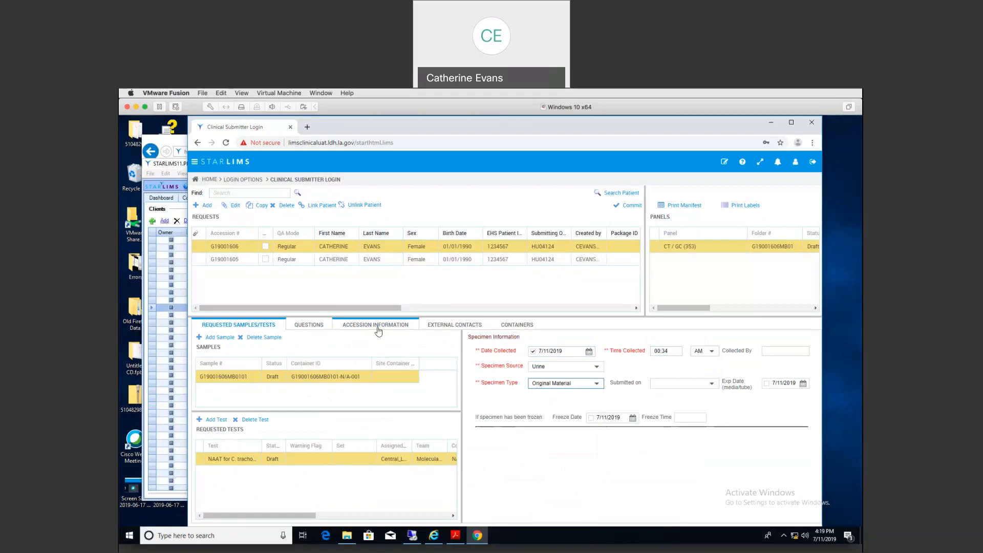
Step: Check the request's e-mail and hard-copy report contacts and draft container, then return to Accession Information
left_click(378, 331)
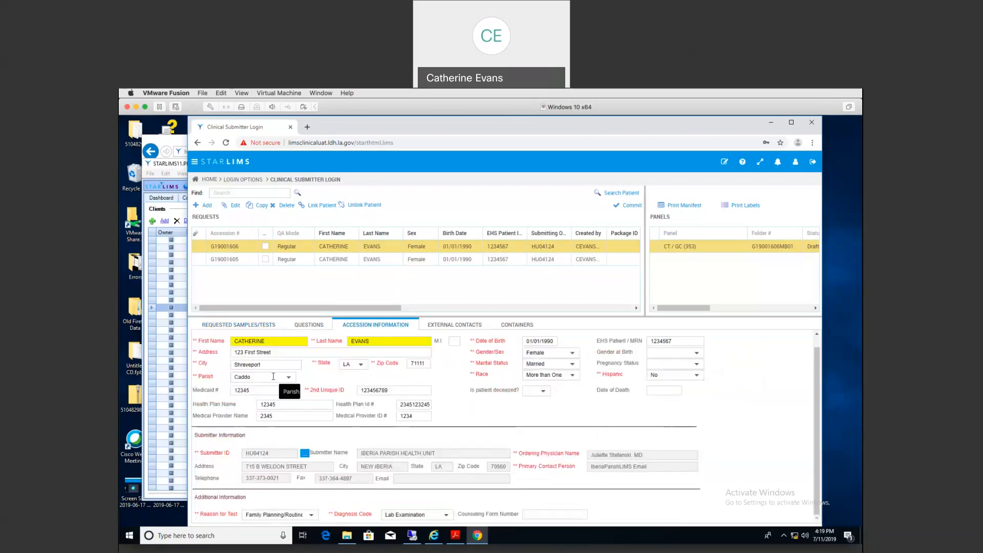
left_click(451, 326)
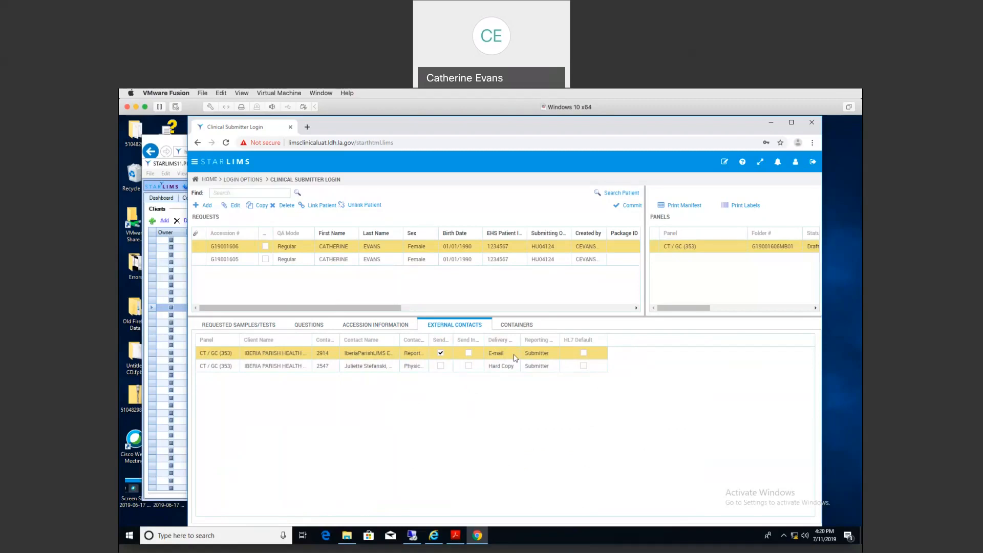
left_click(514, 327)
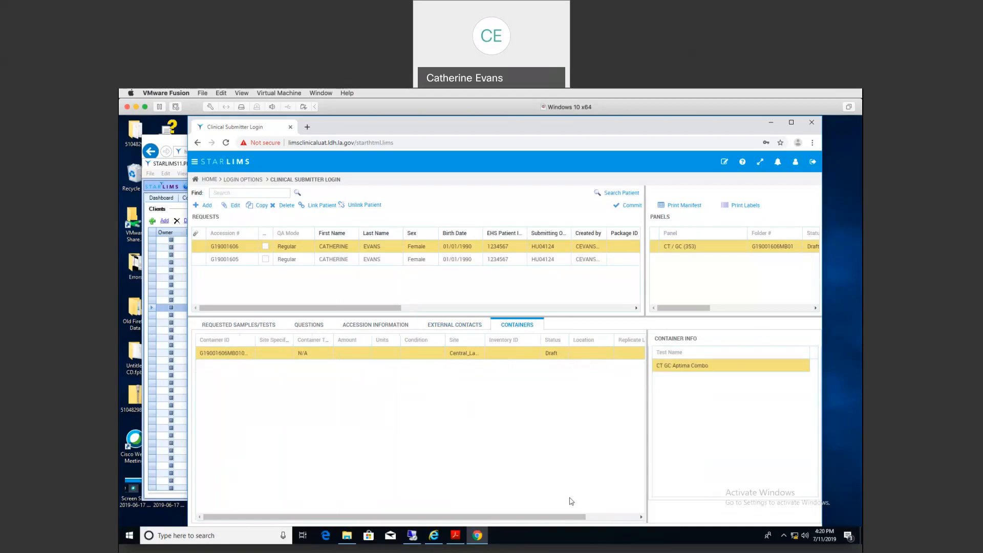
left_click(447, 328)
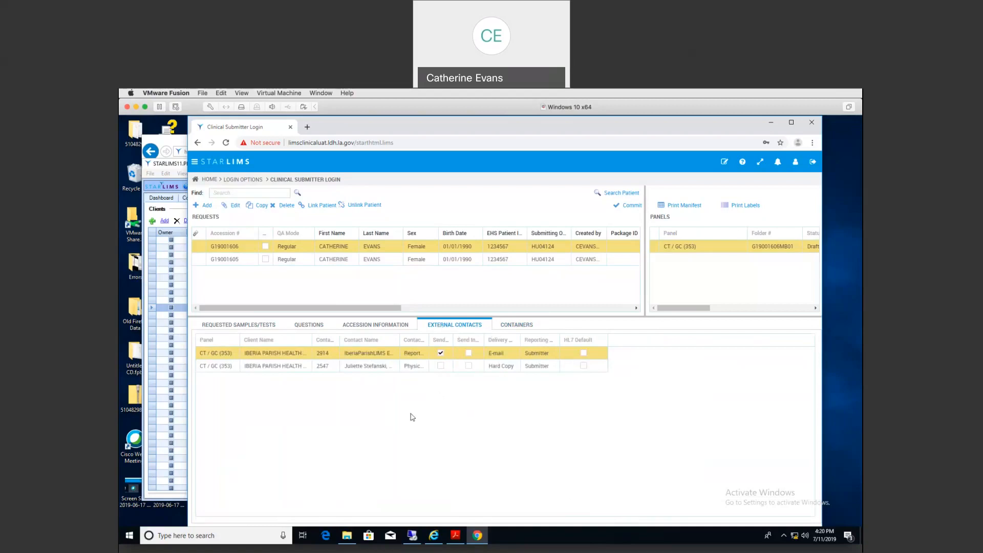
left_click(365, 326)
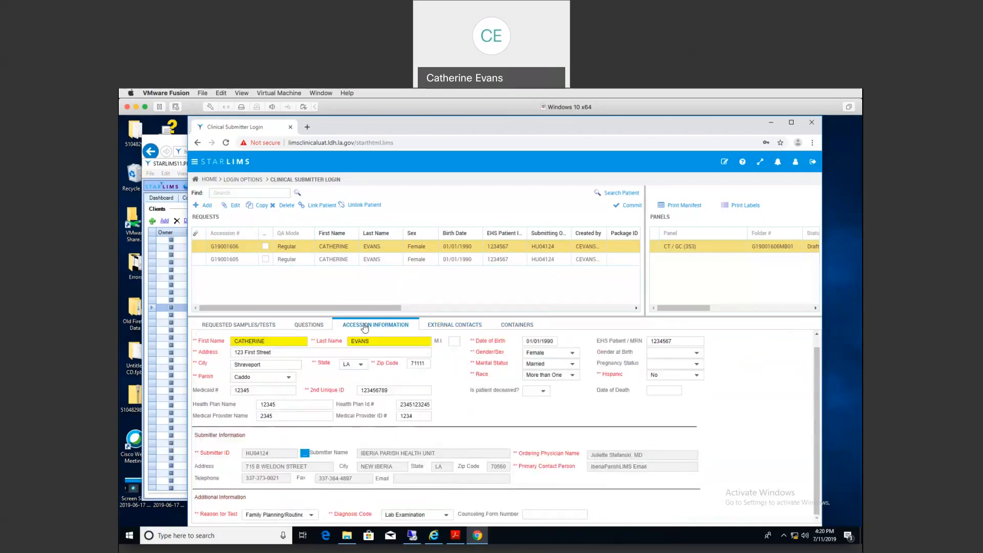
Step: Select both requests G19001606 and G19001605 and print their labels to PDF
left_click(426, 262)
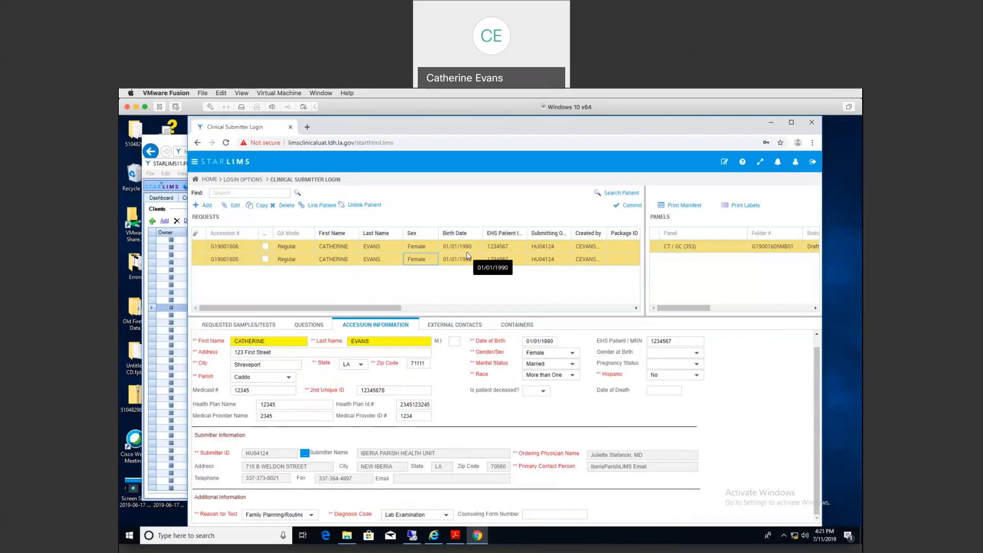
left_click(748, 207)
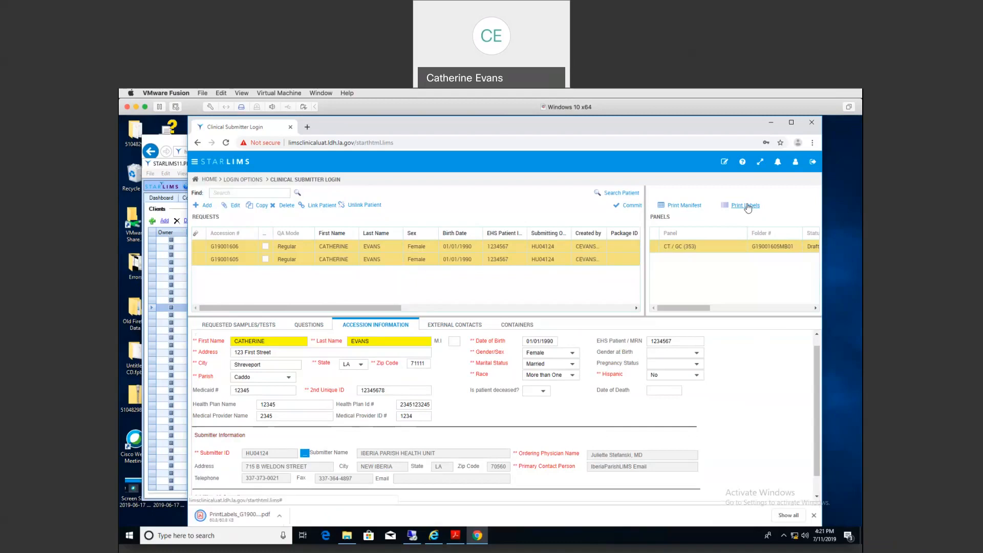
Step: Open PrintLabels_G19001606,G19001605.pdf from the download bar
left_click(229, 519)
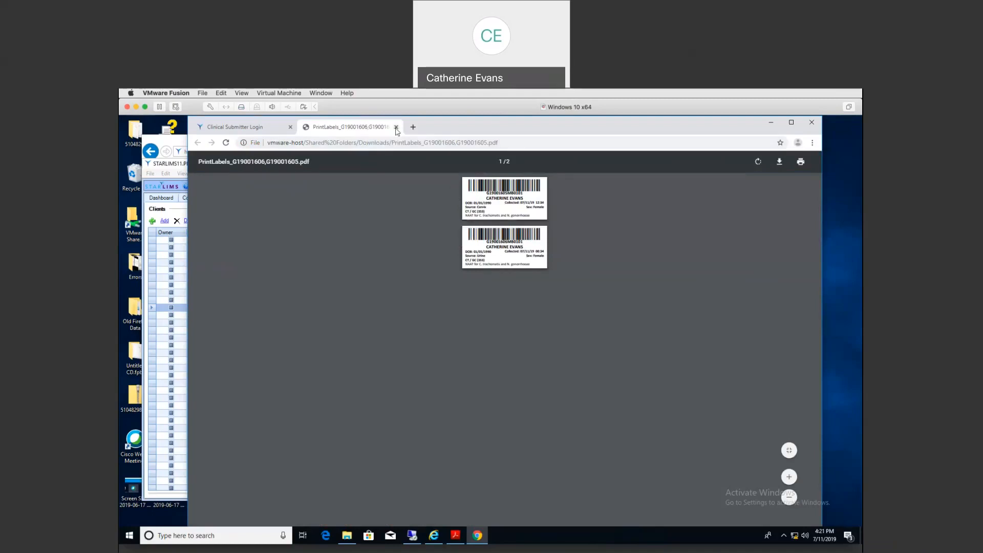
Step: Close the labels PDF and select only request G19001605 in the requests list
left_click(396, 127)
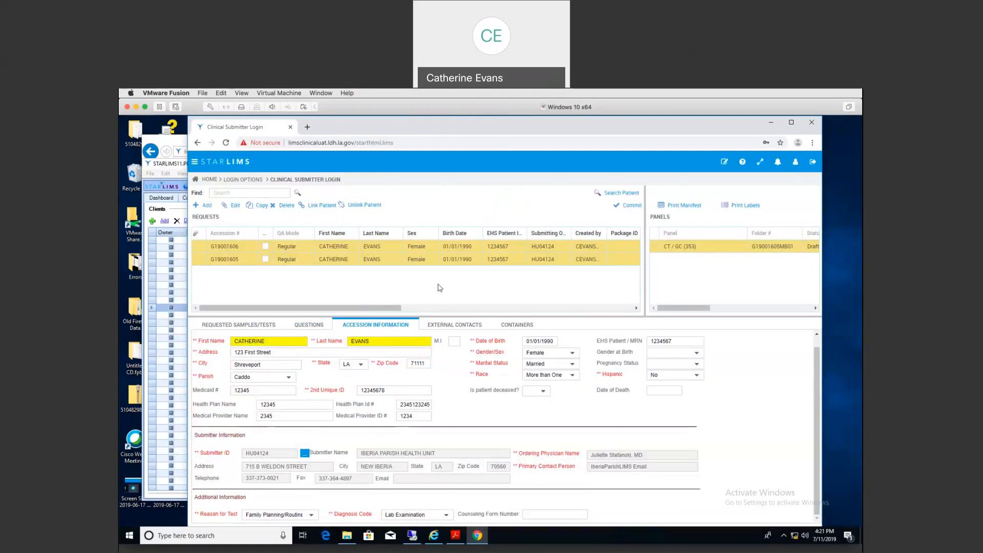
left_click(370, 260)
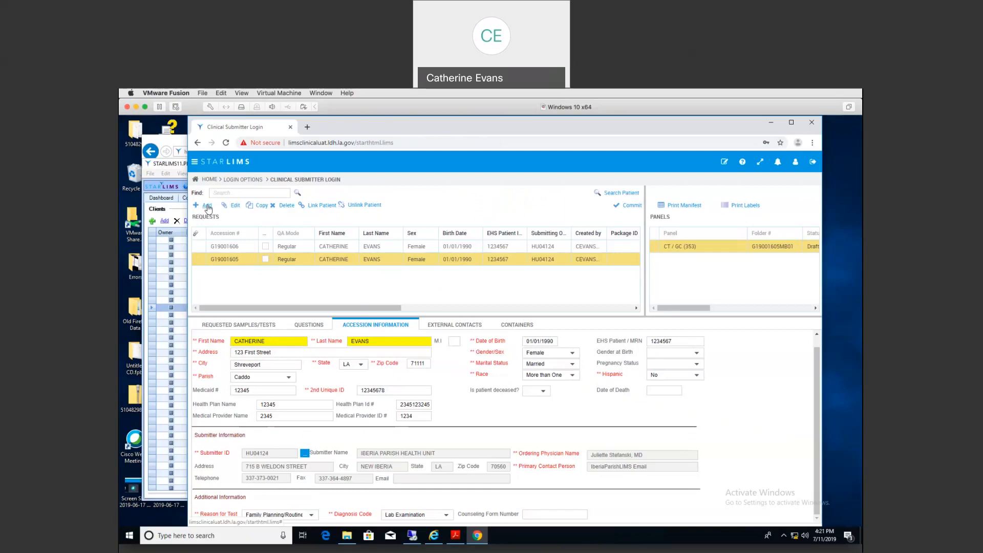
Step: Start a new Reproductive Health request with the CT / GC and Syphilis panels selected
left_click(207, 205)
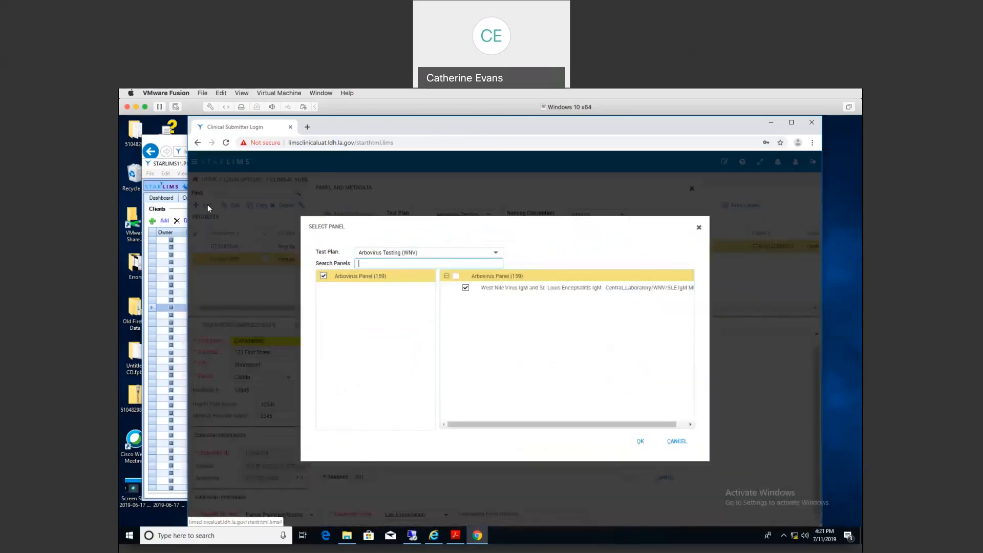
left_click(495, 252)
scroll(501, 337, "down", 3)
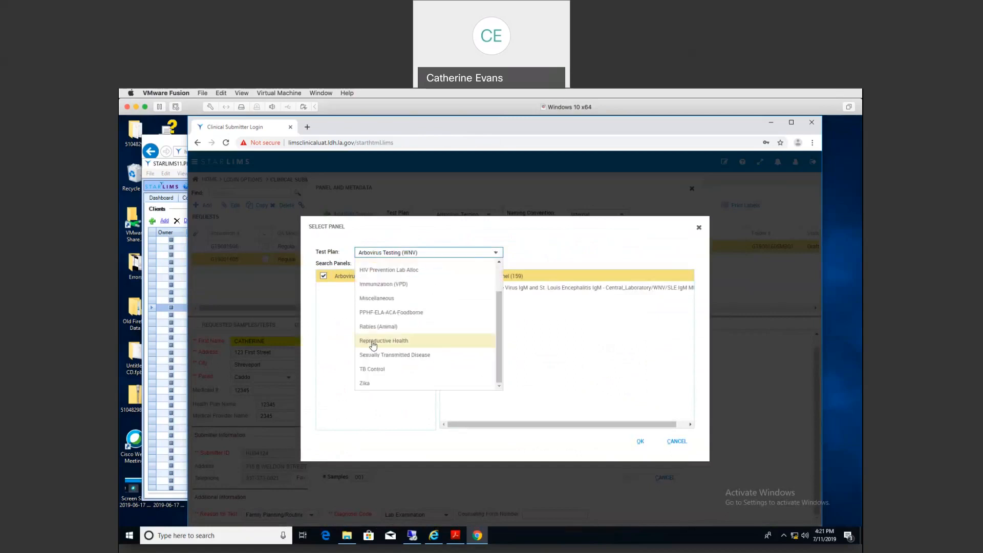
left_click(373, 341)
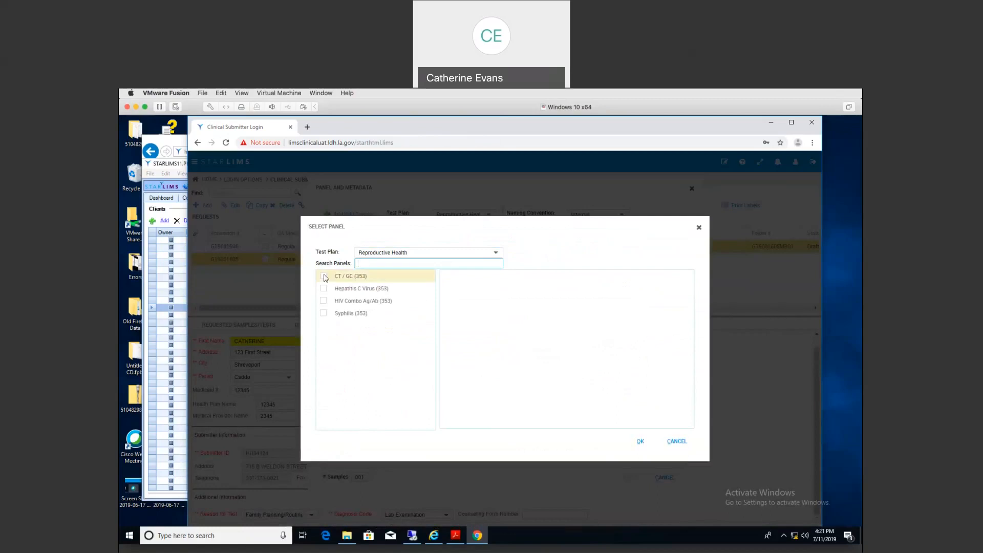
left_click(324, 277)
left_click(323, 315)
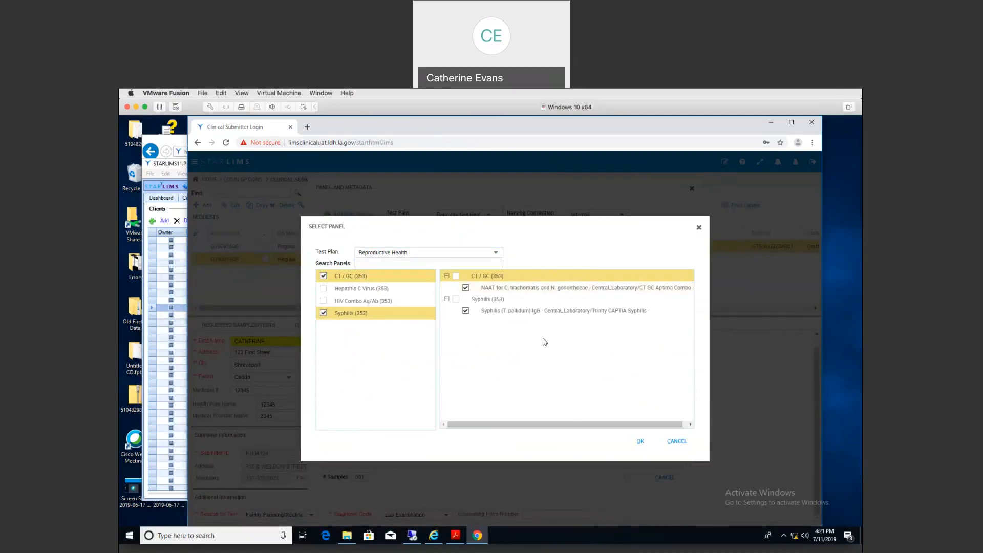
left_click(640, 442)
left_click(640, 441)
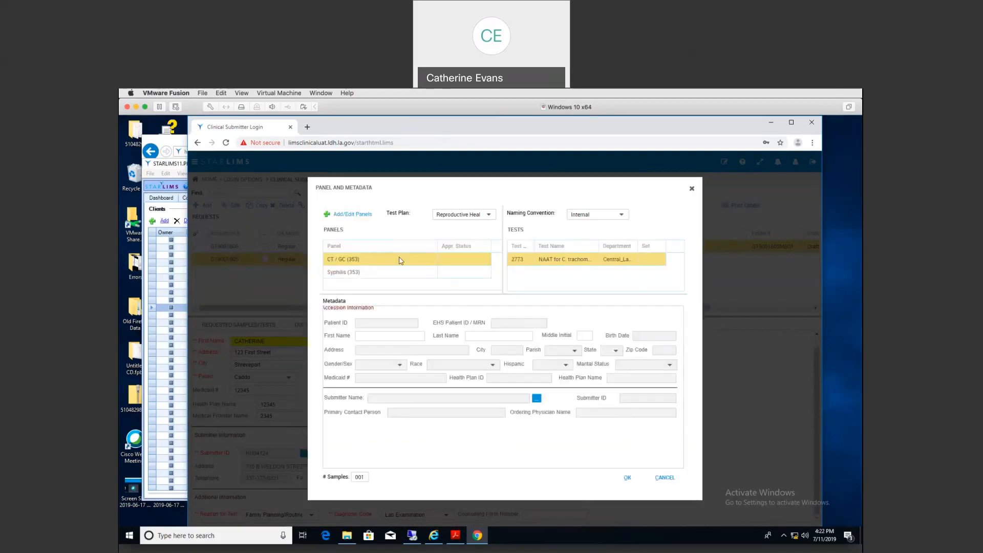
Step: Search for the patient by first and last name and link the 01/01/1940 match
left_click(373, 336)
key("Tab")
key("Tab")
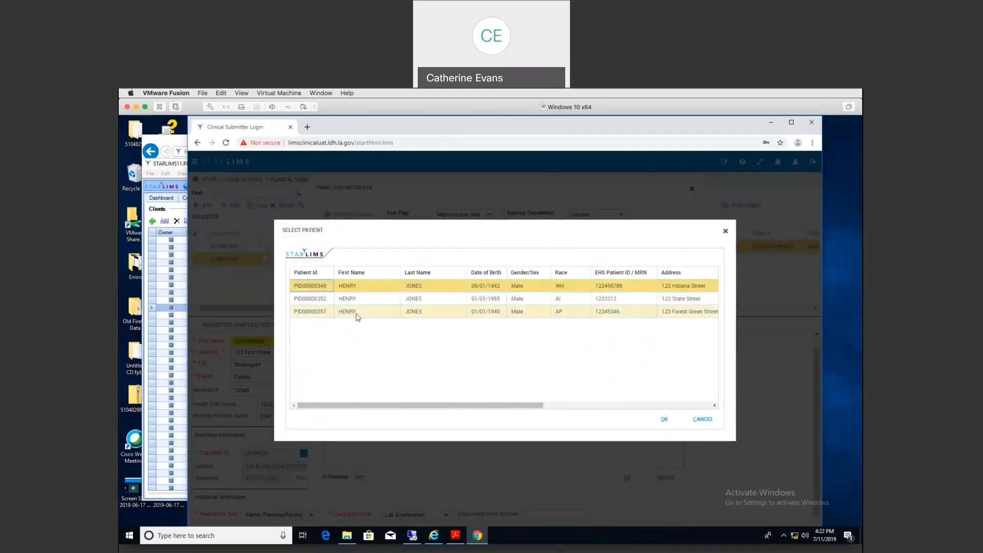
left_click(361, 313)
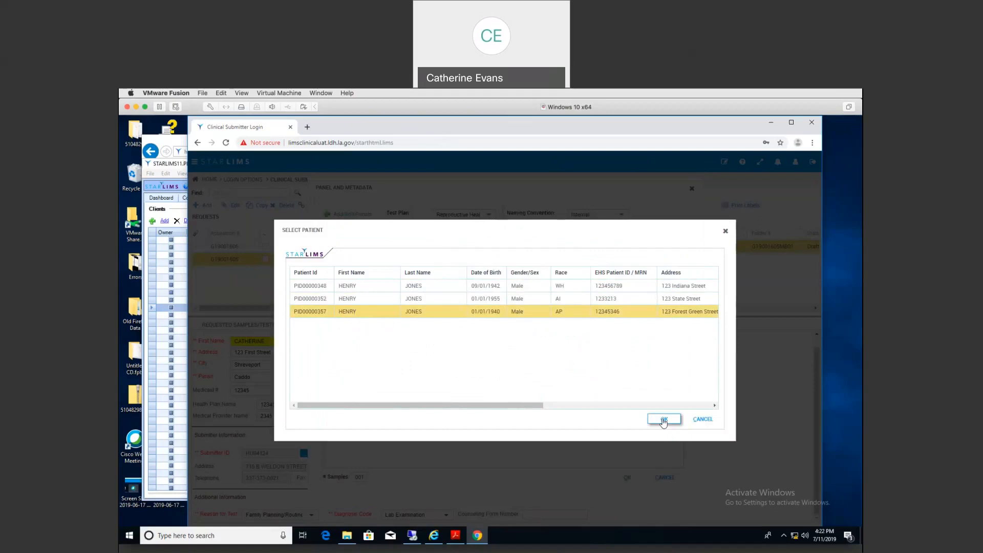
left_click(664, 420)
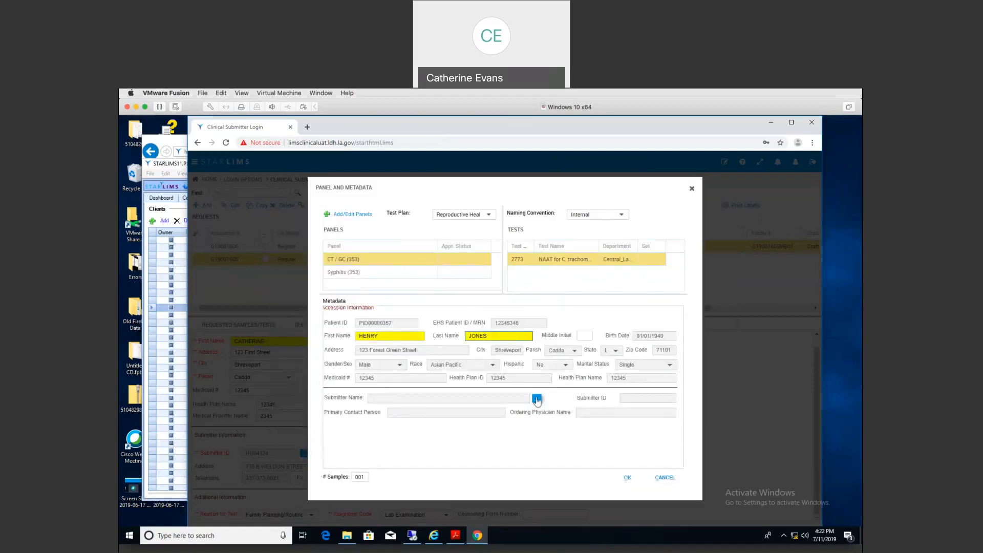
Step: Set submitter HU04124 Iberia Parish Health Unit, including the ordering physician as a contact
left_click(537, 399)
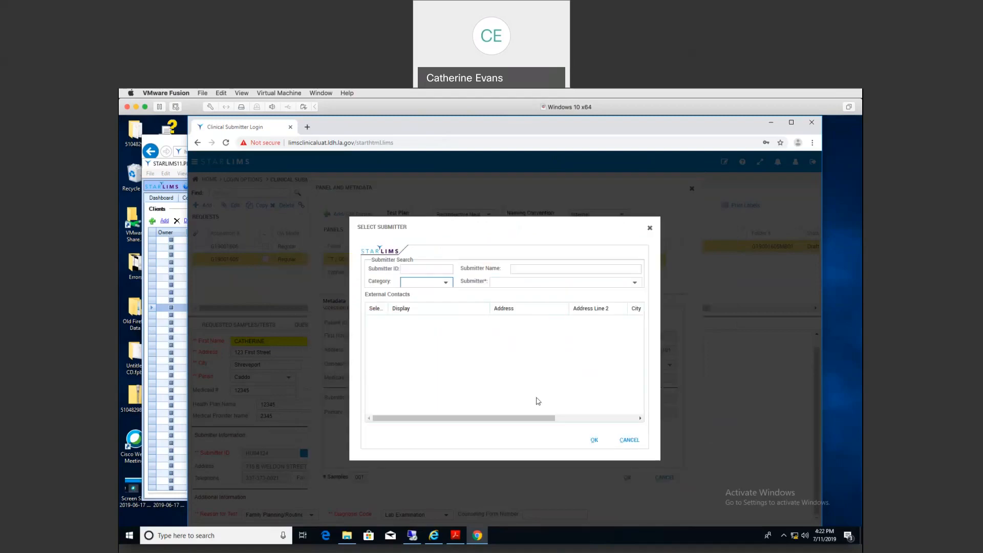
left_click(634, 283)
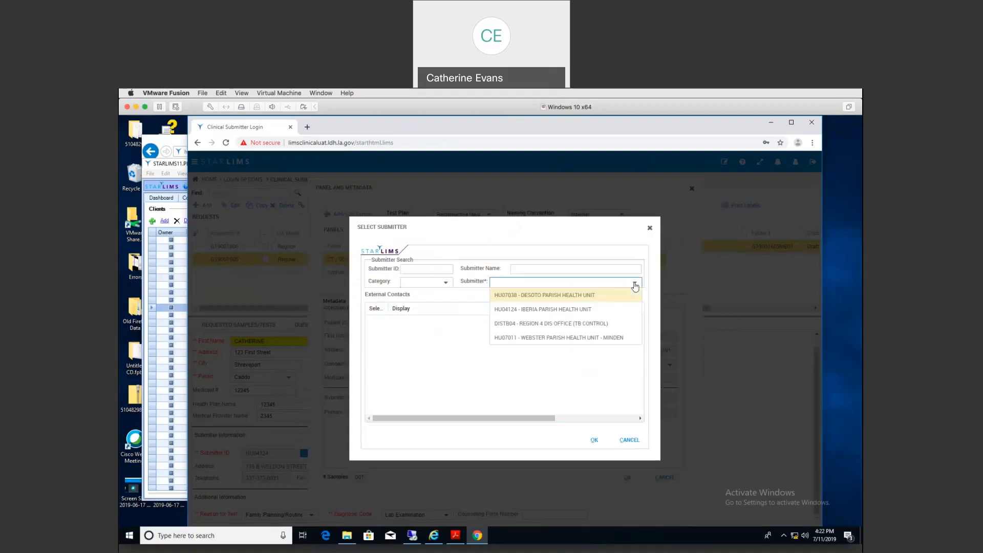
left_click(588, 311)
left_click(376, 348)
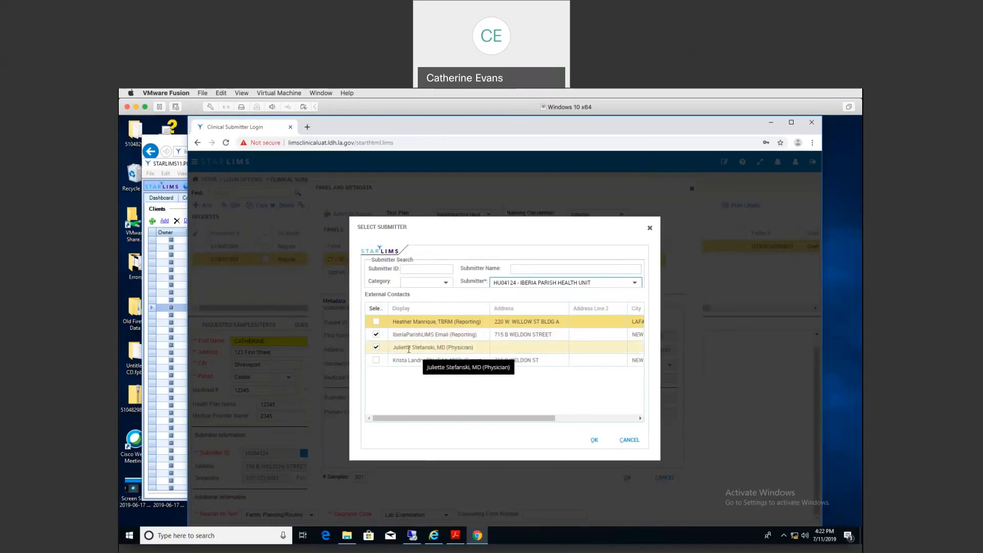
left_click(593, 443)
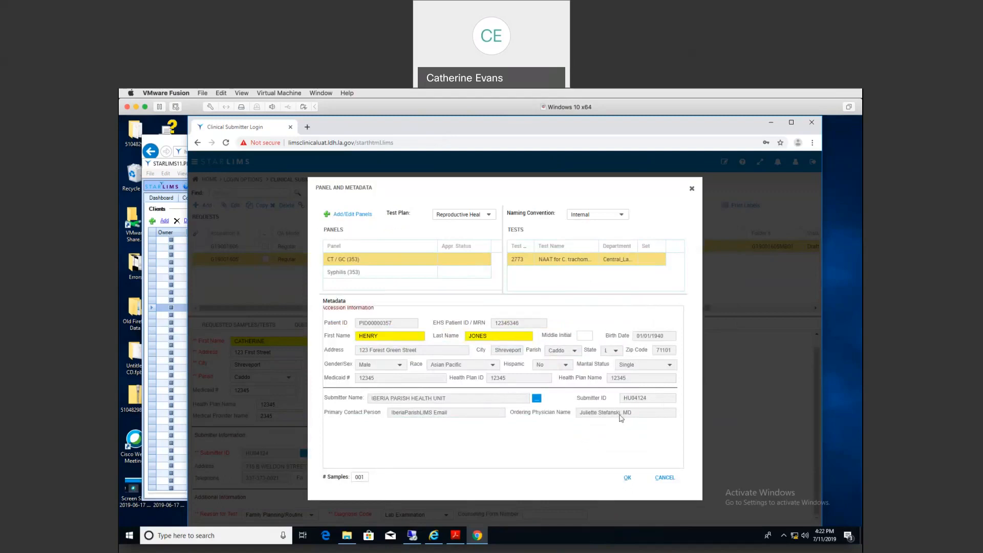
Step: Create the request, entering 2nd unique ID 123456789 and reason for test Family Planning/Routine
left_click(627, 478)
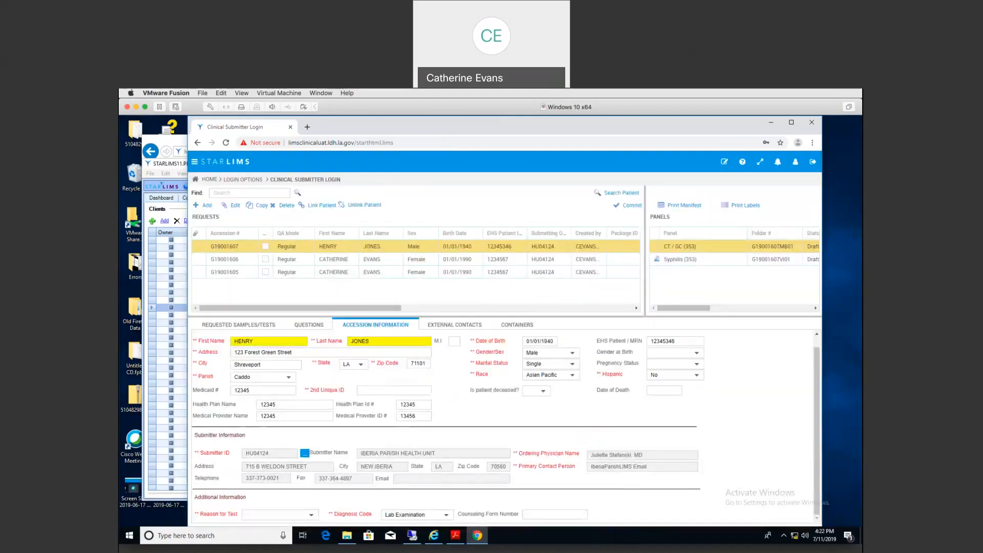
left_click(375, 390)
type("123456789")
left_click(311, 515)
left_click(258, 387)
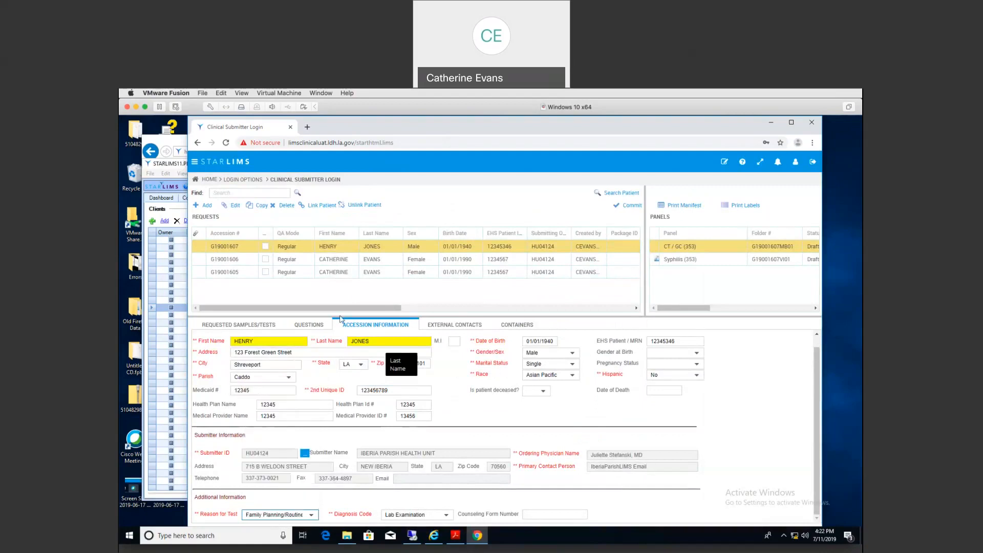
Step: Review the Syphilis and CT / GC panels, then show the request's samples and tests
left_click(673, 260)
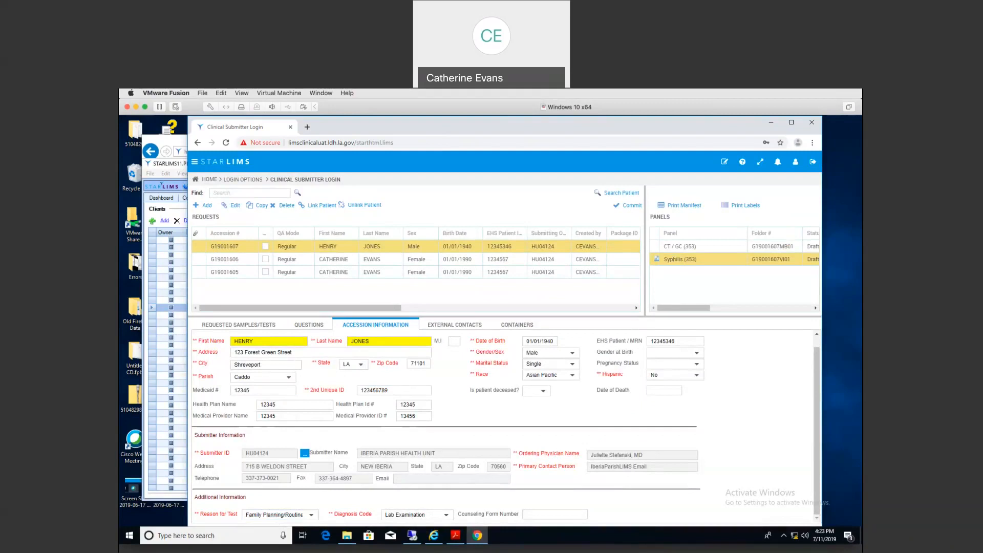
left_click(688, 247)
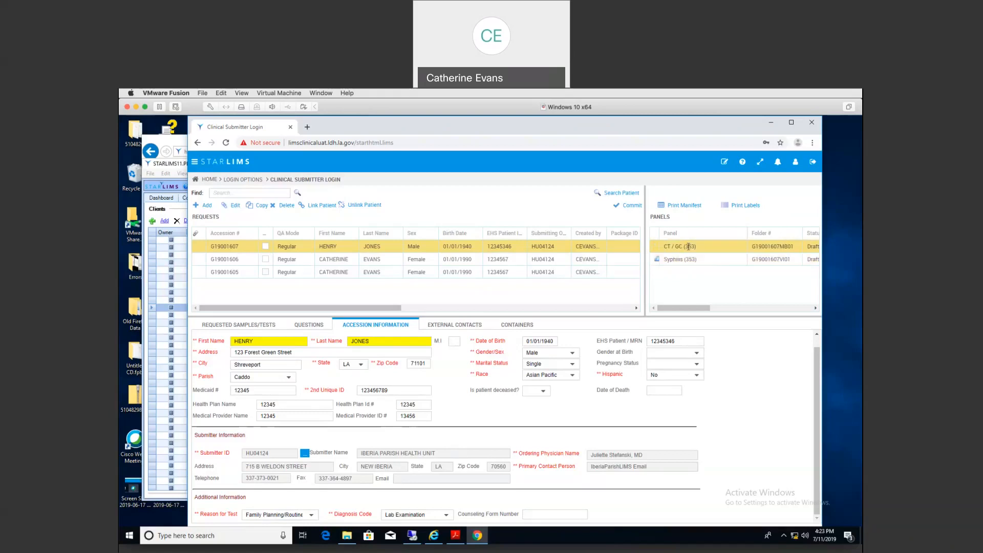
left_click(206, 326)
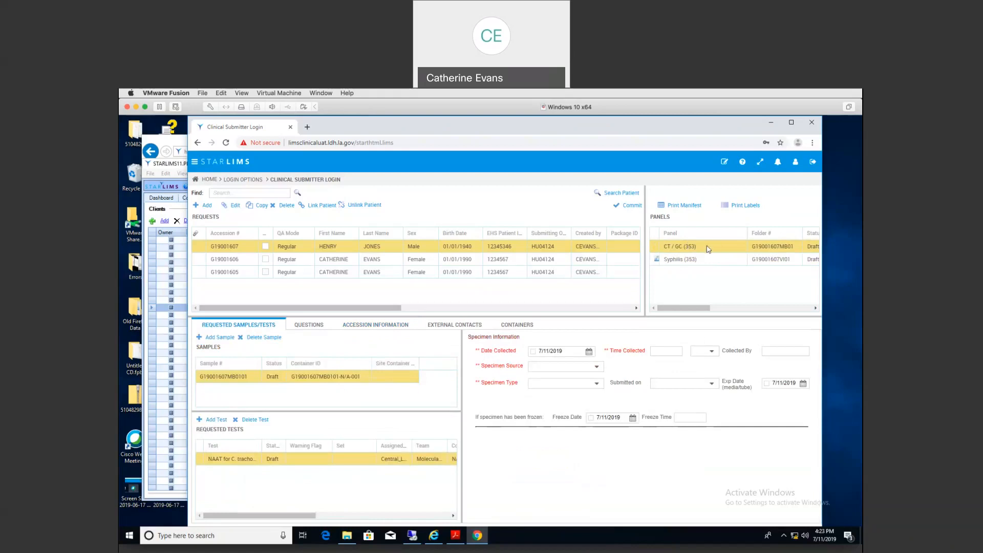
Step: Record the CT/GC sample as collected at 13:00 PM by cse, Urine, Original Material
left_click(535, 354)
left_click(655, 351)
type("1300")
key("Tab")
key("Tab")
type("cse")
key("Tab")
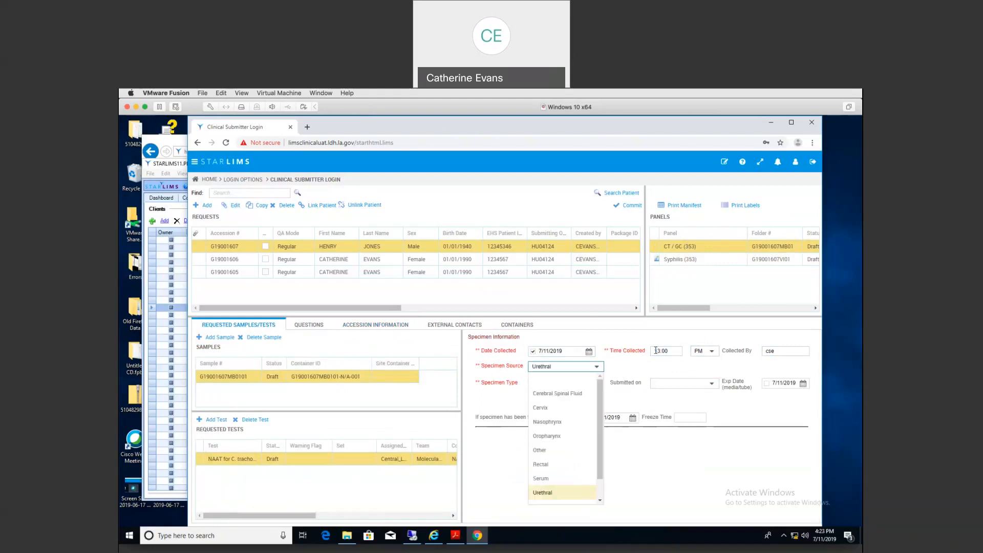
key("Down")
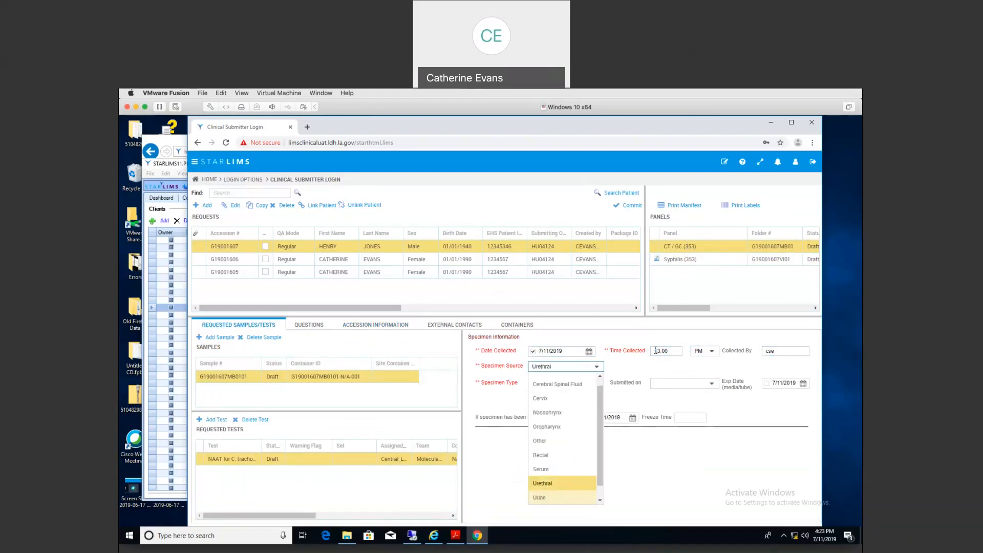
key("Tab")
left_click(599, 383)
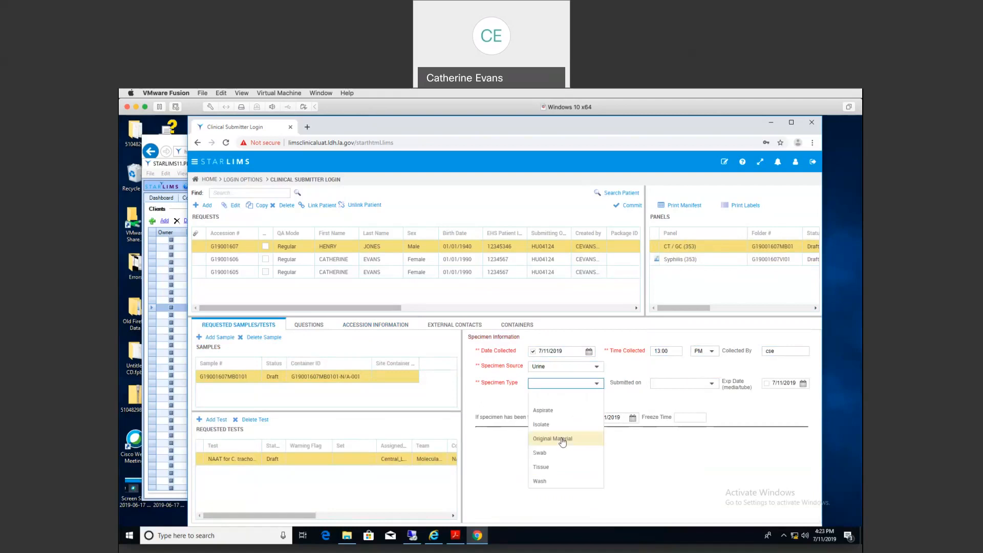
left_click(563, 441)
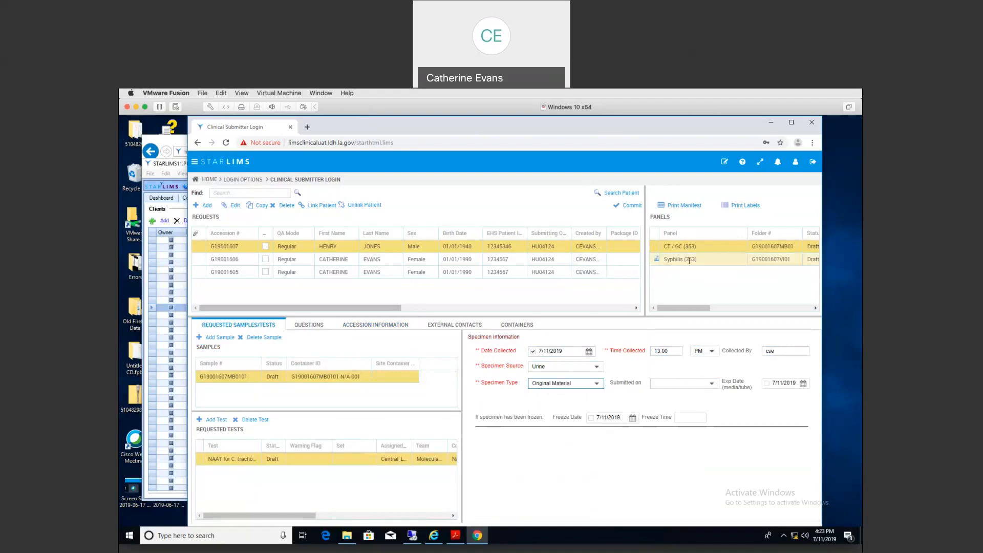
Step: Mark the Syphilis sample collected 7/11/2019 at 13:05 PM by cse
left_click(689, 260)
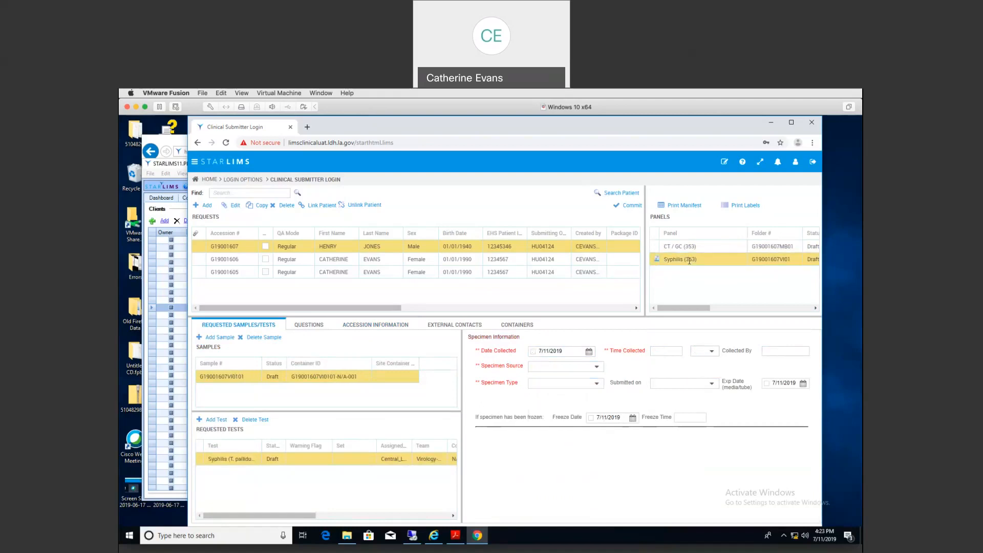
left_click(533, 351)
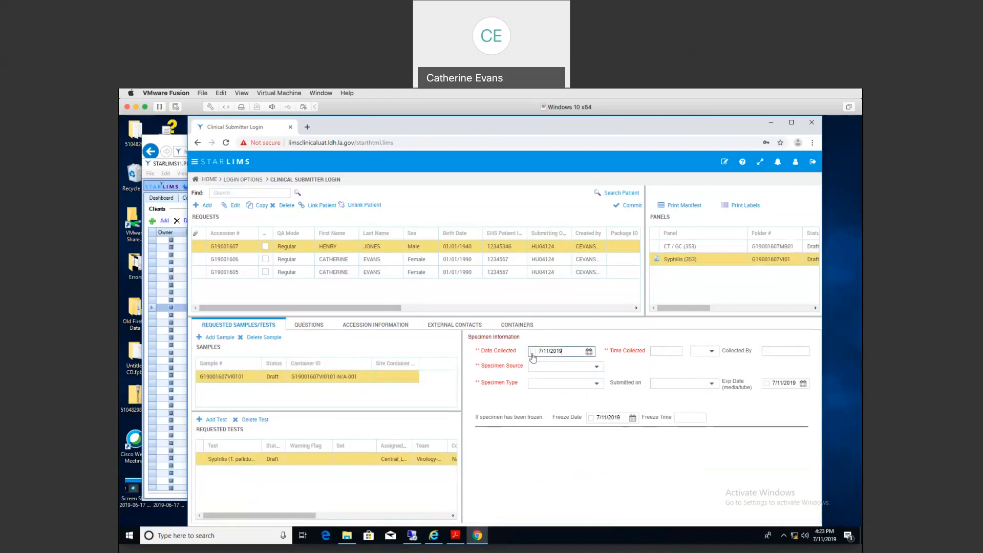
left_click(658, 352)
type("1305")
key("Tab")
key("p")
key("Tab")
type("cse")
Step: Set the Syphilis specimen to Serum, Original Material, then show the accession information
key("Tab")
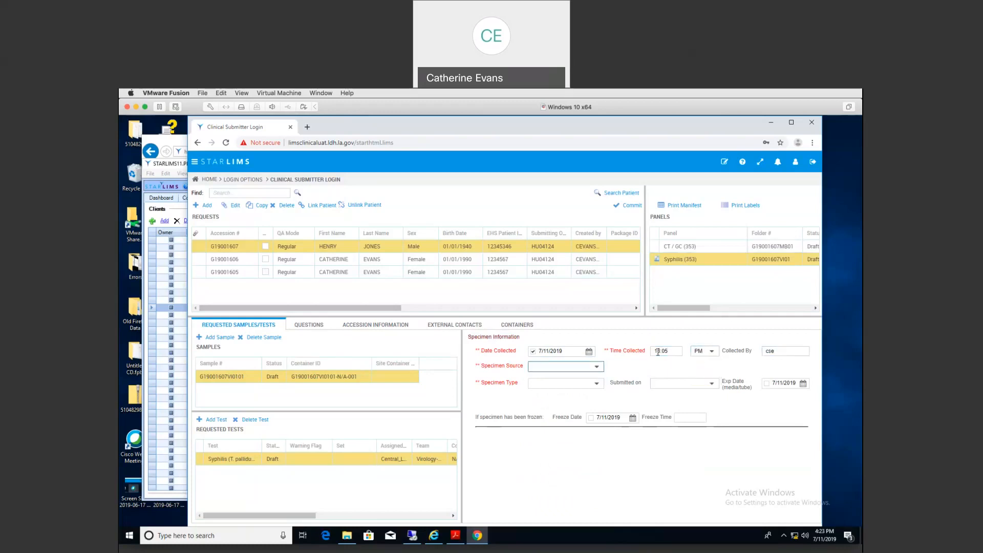
key("s")
key("Tab")
key("o")
key("Tab")
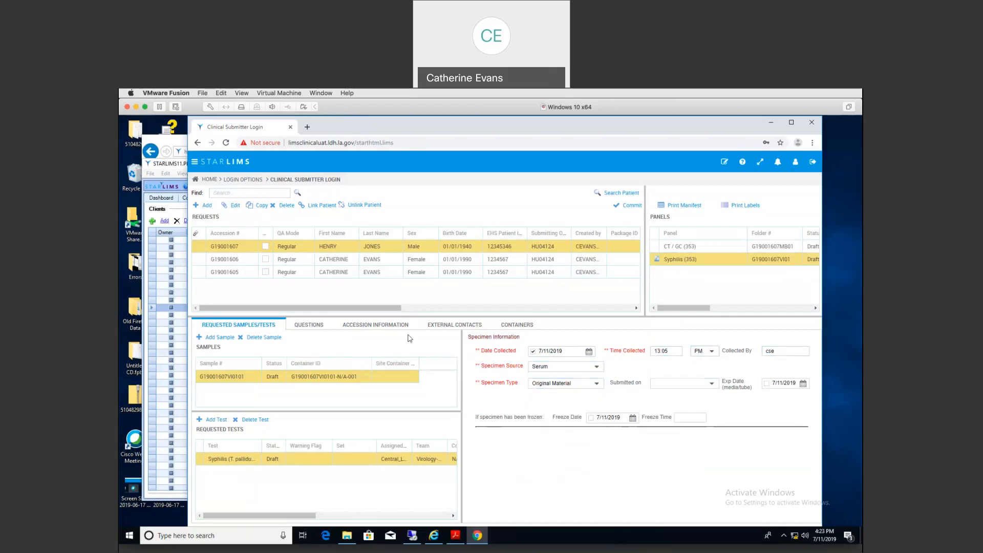
left_click(379, 326)
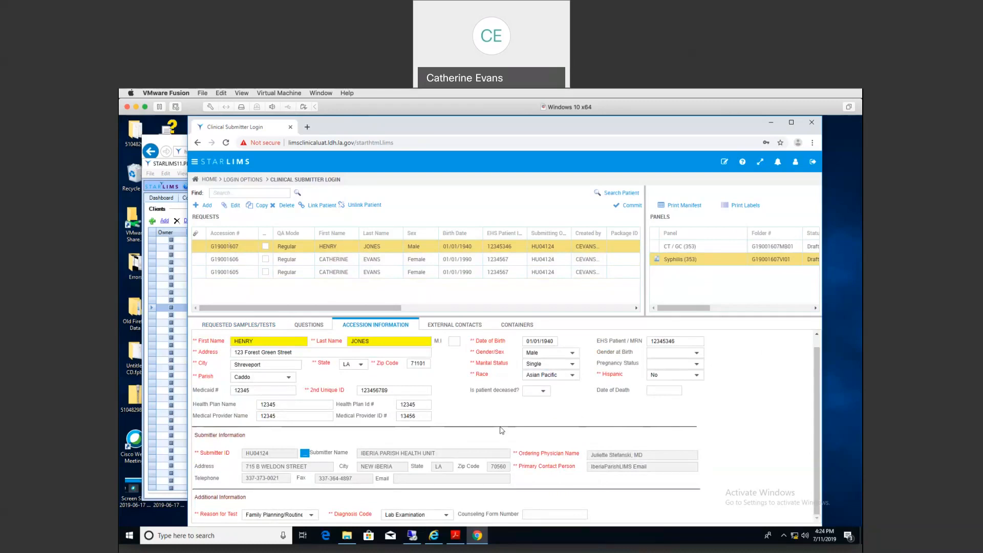
Step: Add the HIV Combo Ag/Ab panel to request G19001607 and save the change
left_click(235, 206)
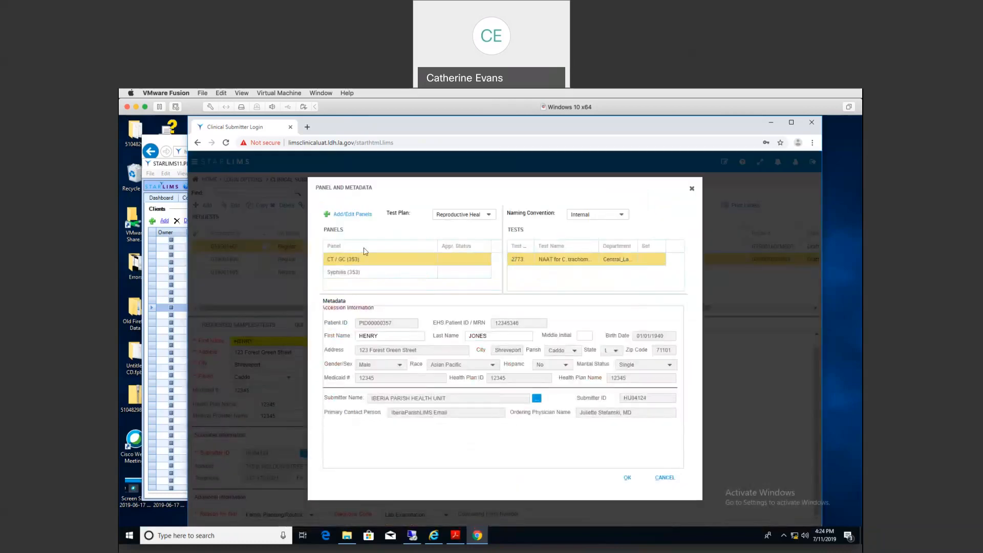
left_click(348, 216)
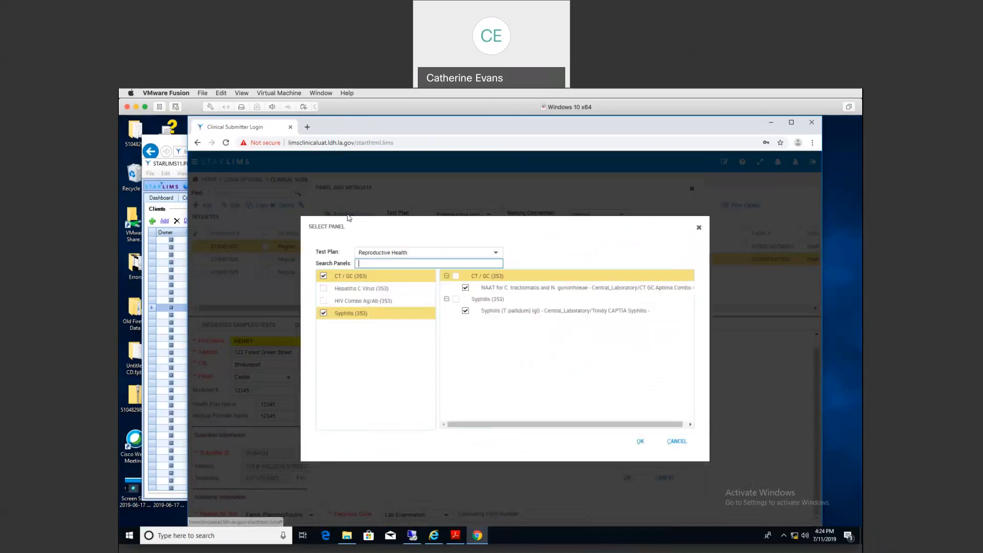
left_click(324, 302)
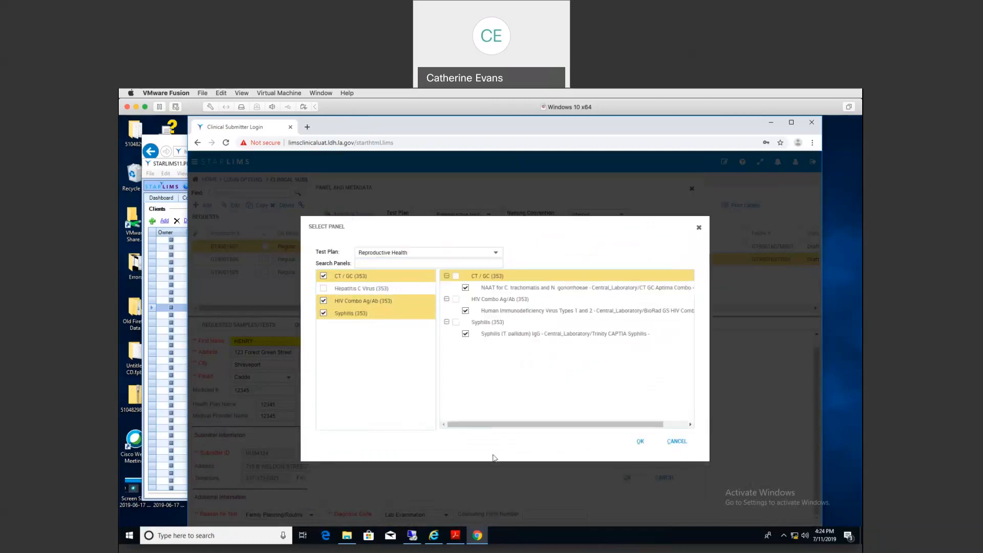
left_click(641, 442)
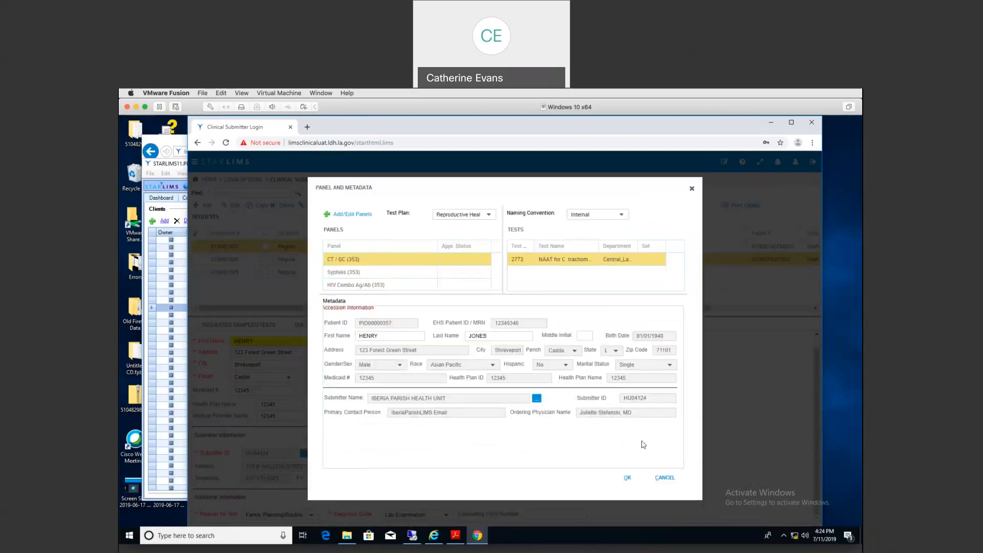
left_click(626, 478)
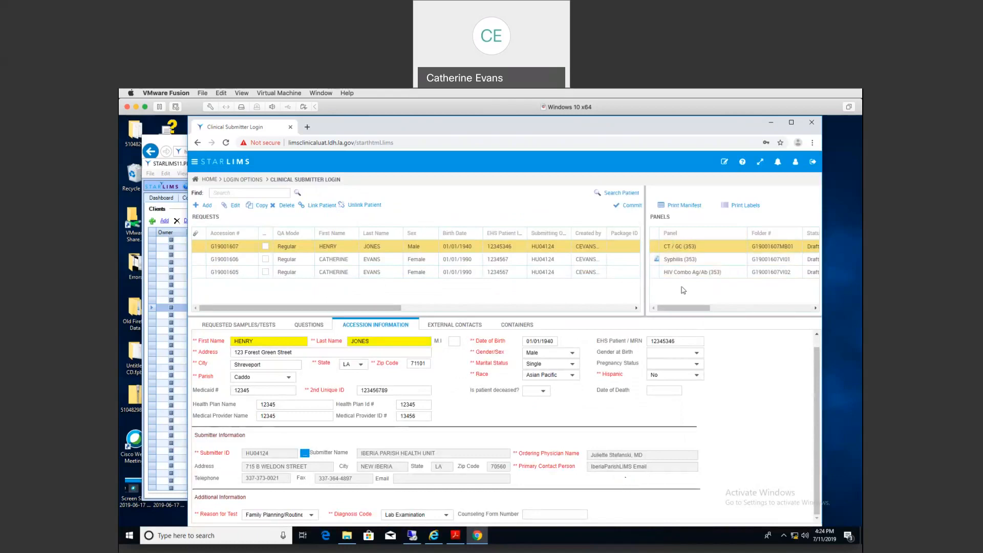
Step: Mark the HIV Combo Ag/Ab sample collected at 13:10 PM by cse
left_click(212, 325)
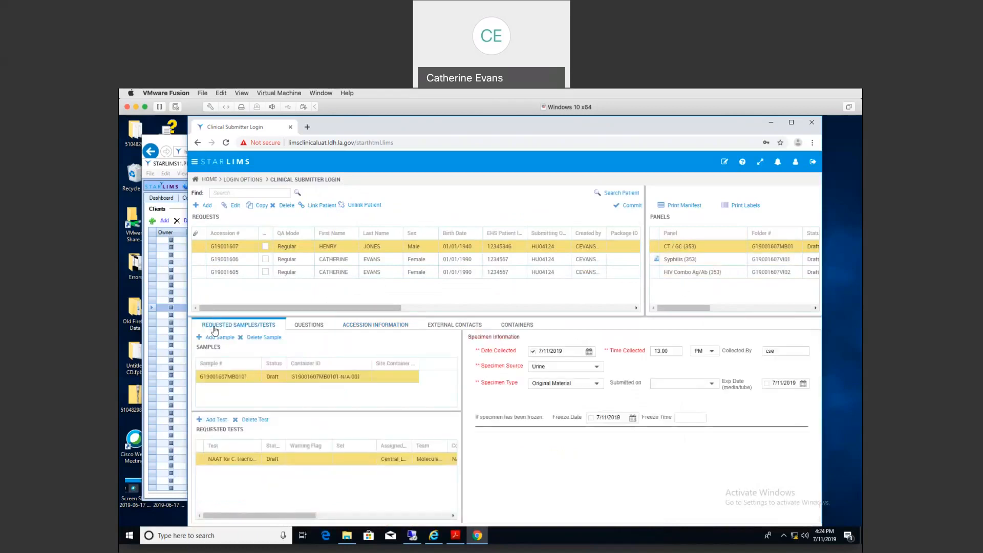
left_click(679, 274)
left_click(533, 351)
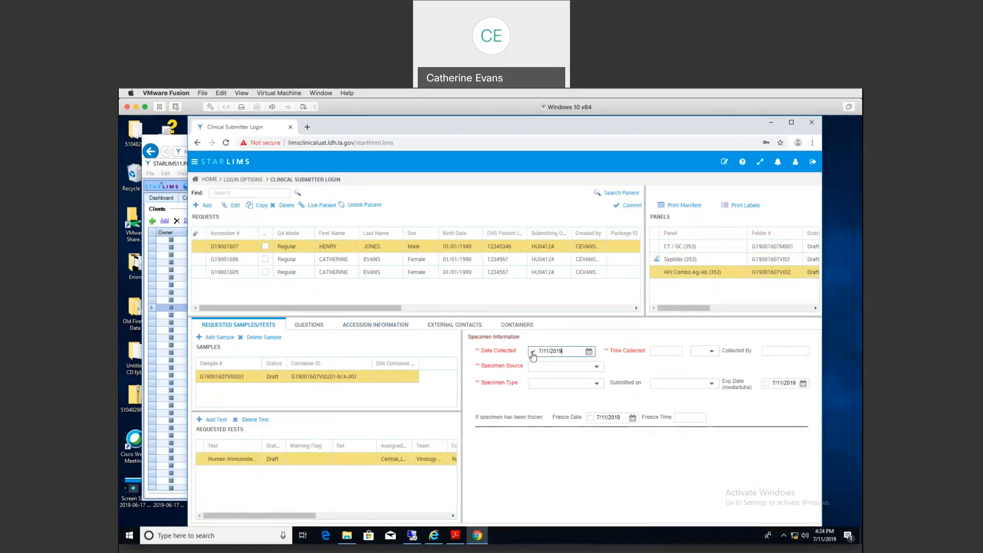
left_click(654, 352)
type("13:10")
key("Tab")
key("p")
key("Tab")
type("cse")
Step: Set the HIV Combo specimen to Serum, Original Material, and print the request's labels
key("Tab")
key("s")
key("Tab")
key("o")
key("Tab")
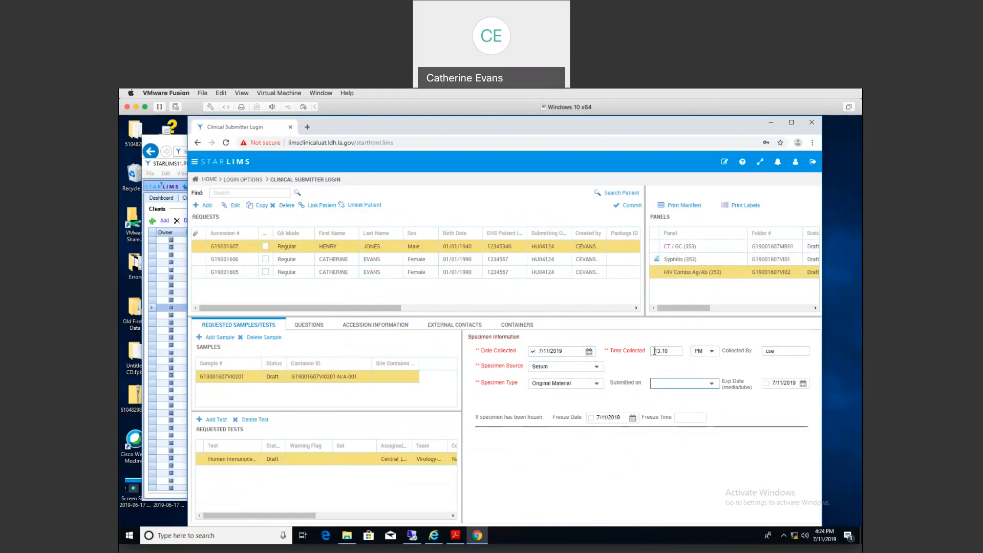
left_click(744, 206)
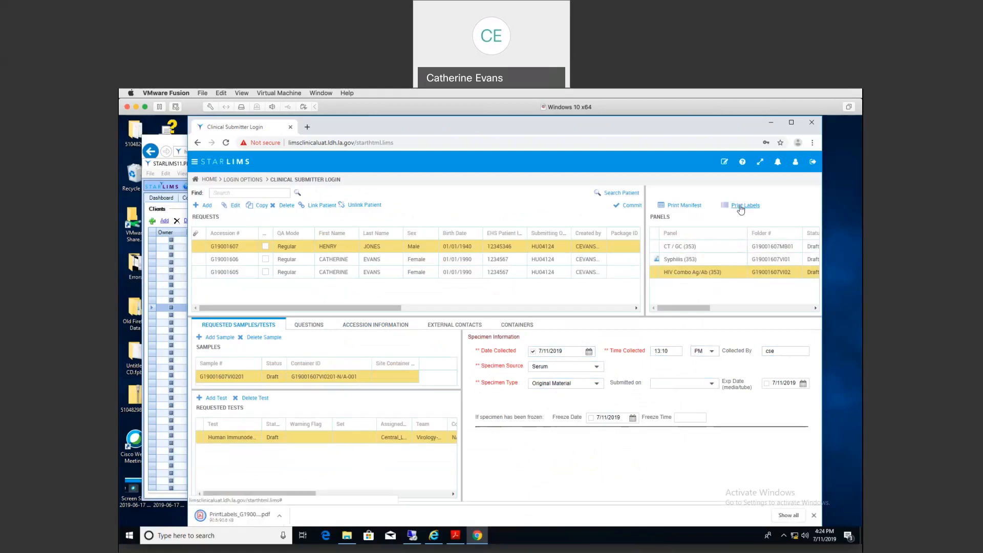
left_click(229, 517)
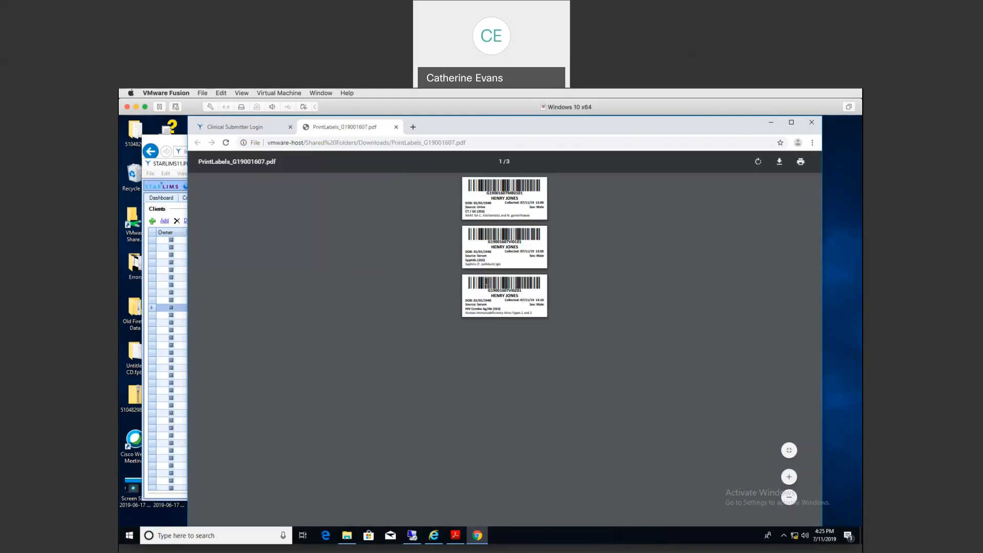
left_click(396, 128)
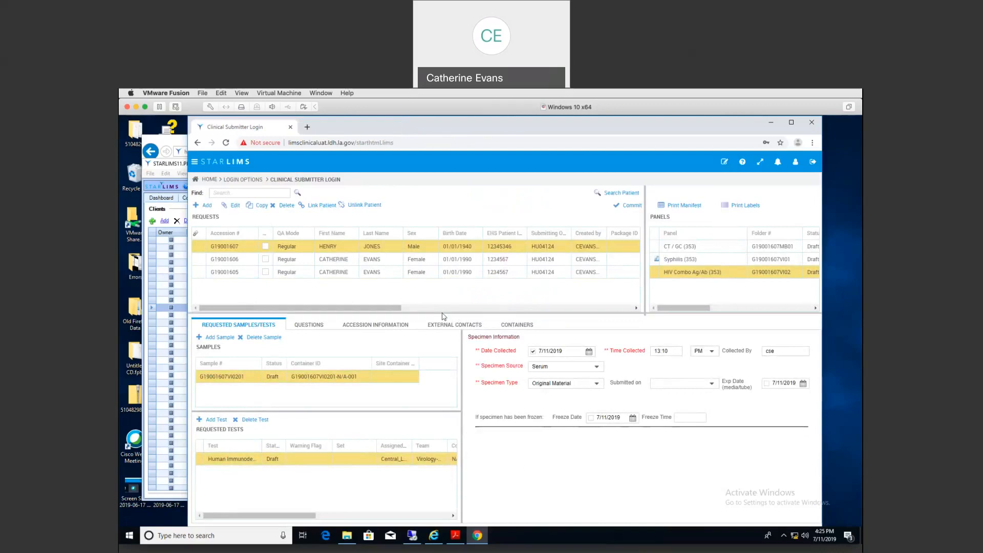
Step: Bring up Copy Options for request G19001607
left_click_drag(444, 316, 443, 312)
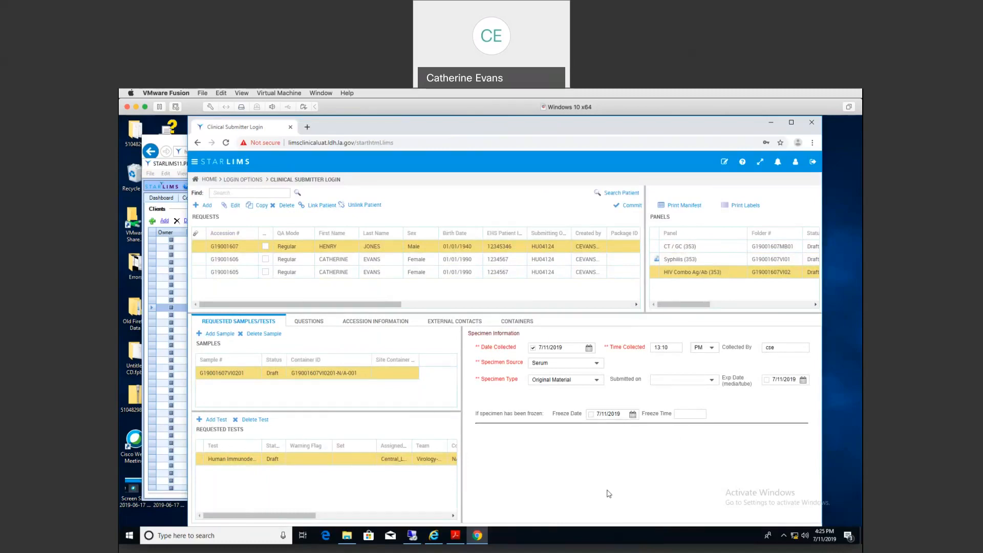
left_click(262, 207)
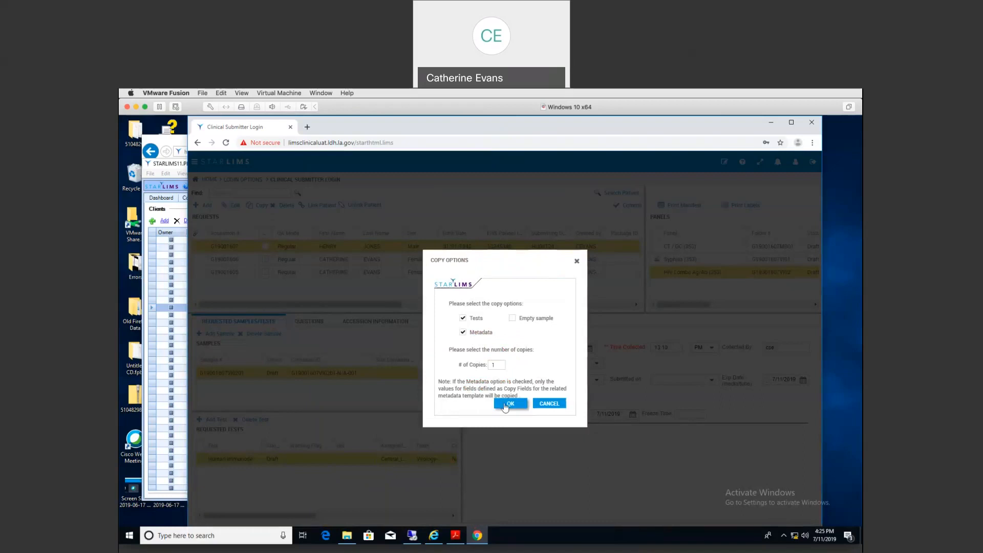
Step: Make one copy of the request and view copy G19001609's accession information
left_click(505, 404)
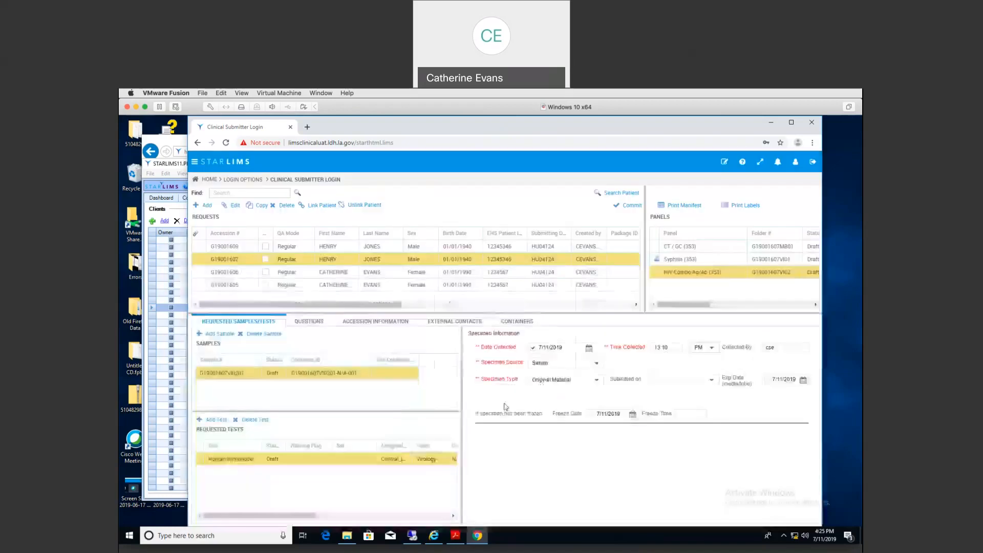
left_click(363, 248)
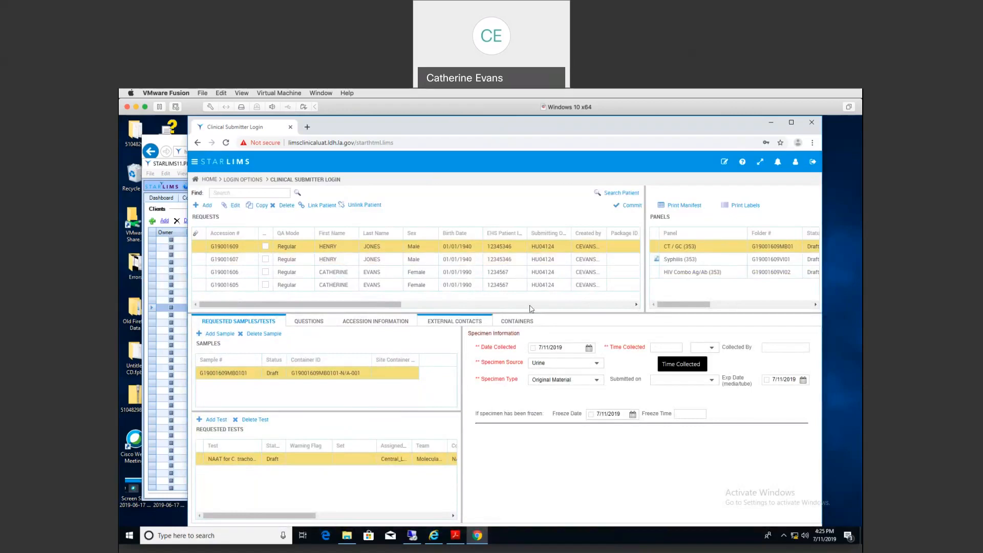
left_click(351, 322)
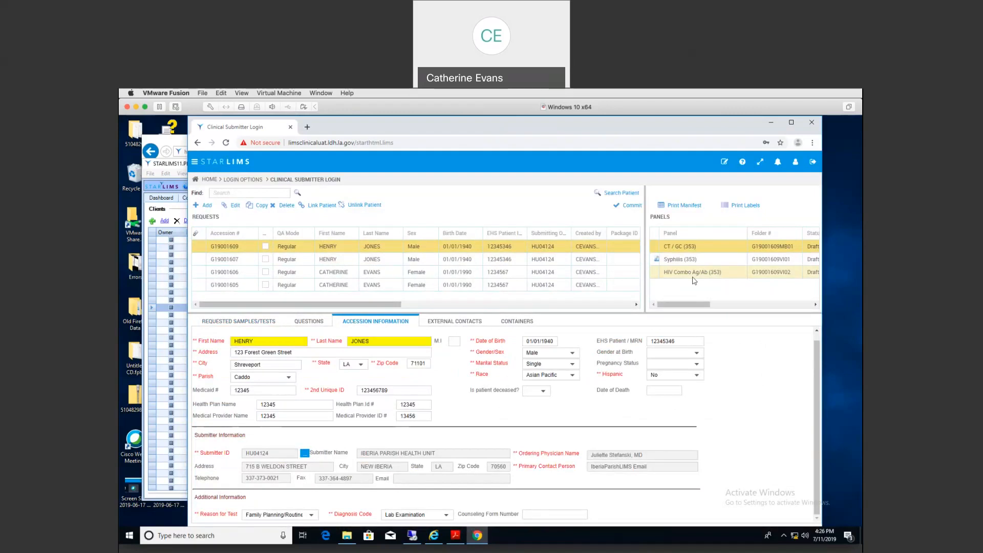
Step: Drop HIV Combo Ag/Ab and Syphilis from G19001609, keeping CT / GC, and view its samples
left_click(235, 205)
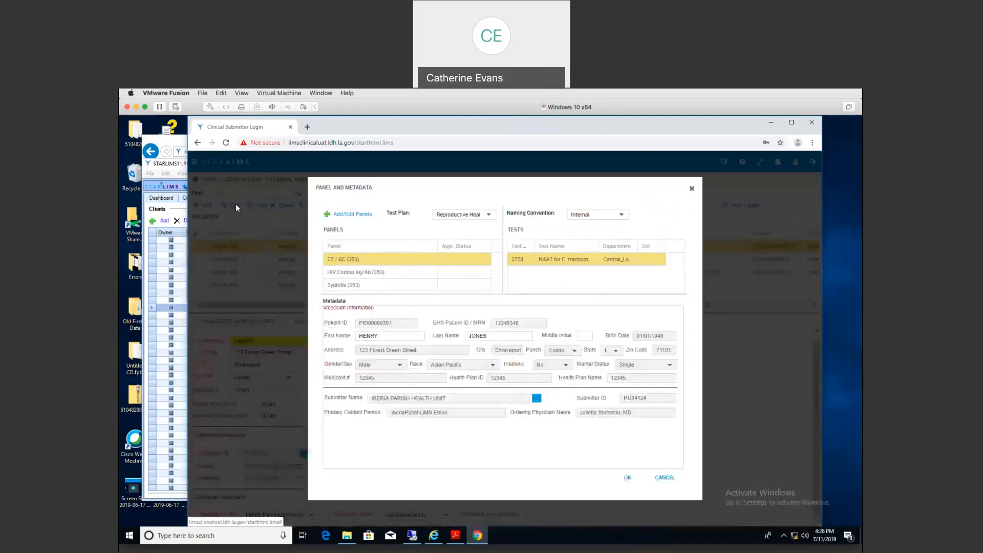
left_click(346, 217)
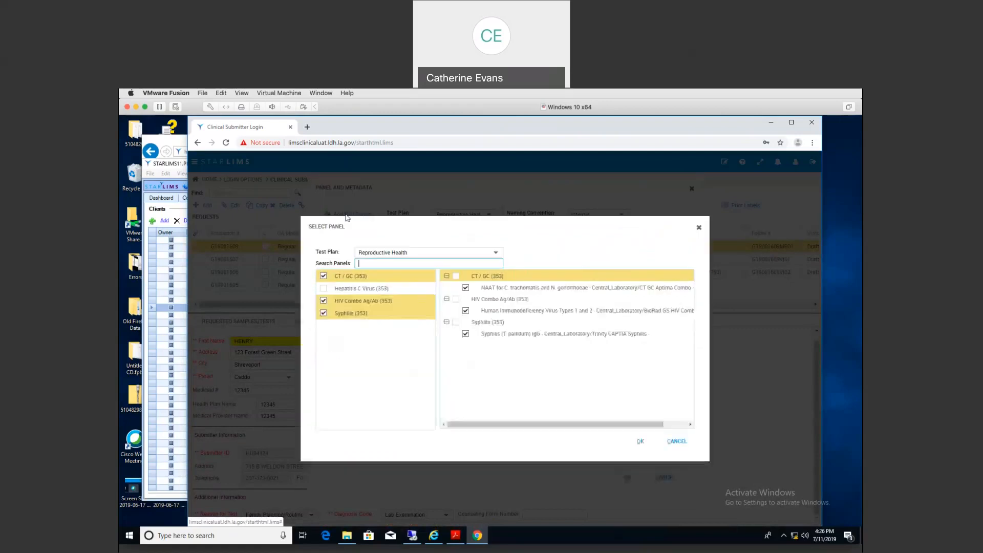
left_click(323, 301)
left_click(323, 313)
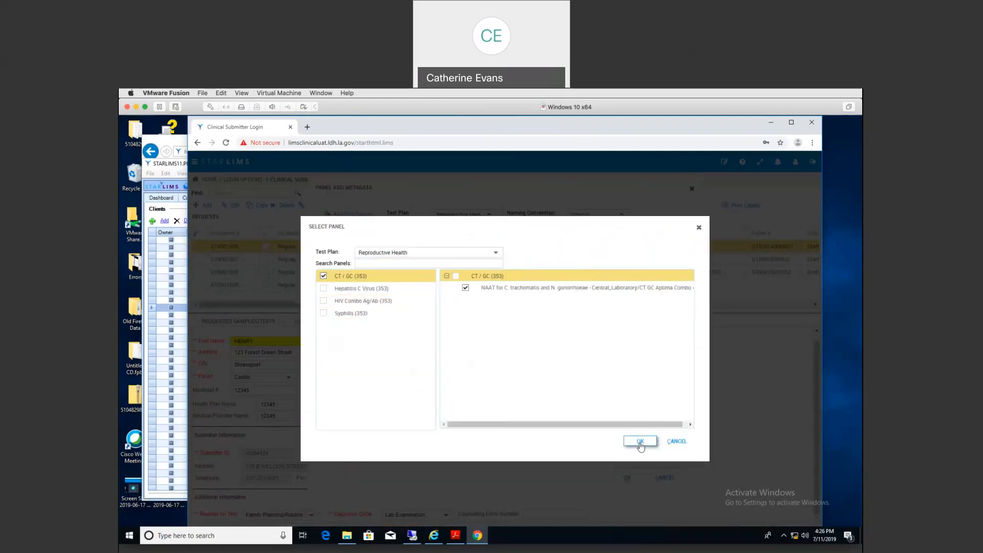
left_click(640, 443)
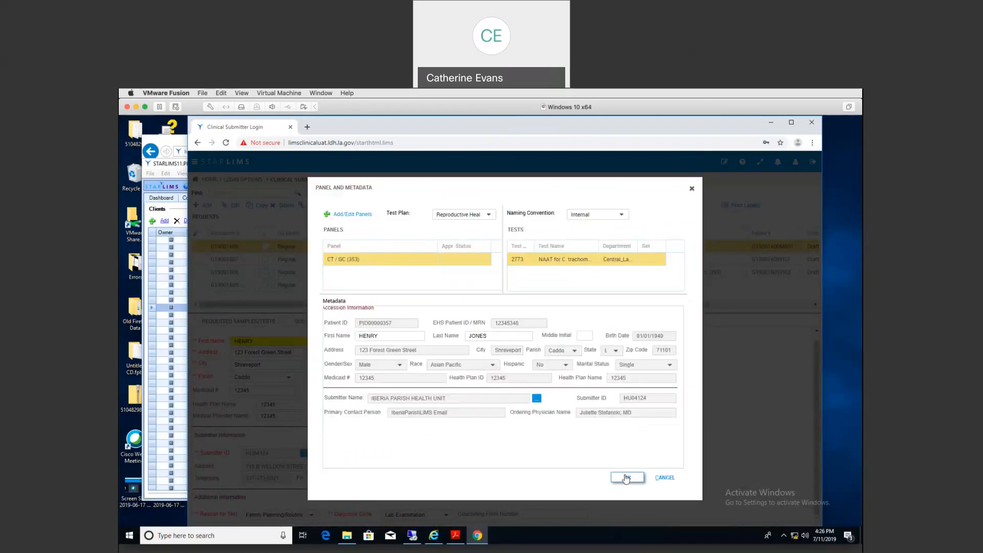
left_click(626, 478)
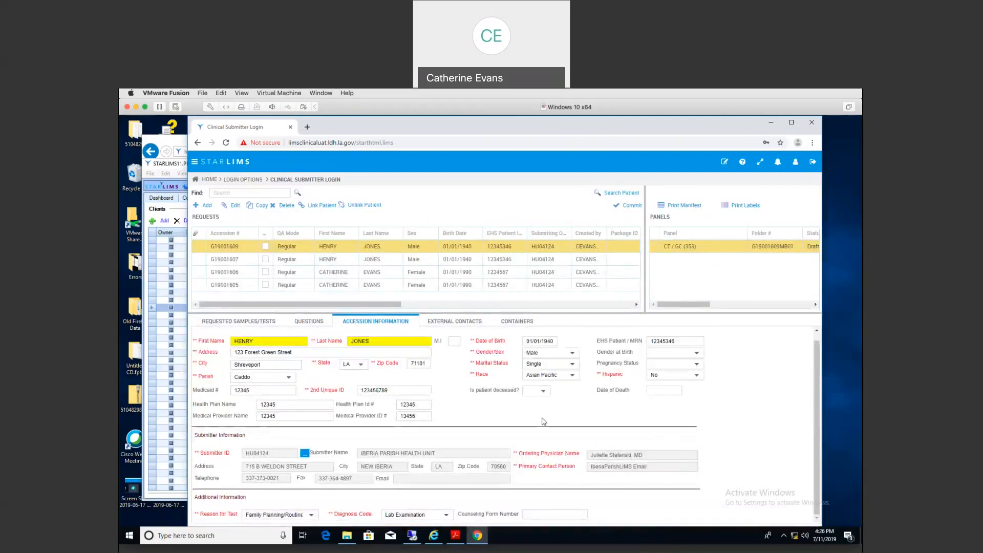
left_click(239, 321)
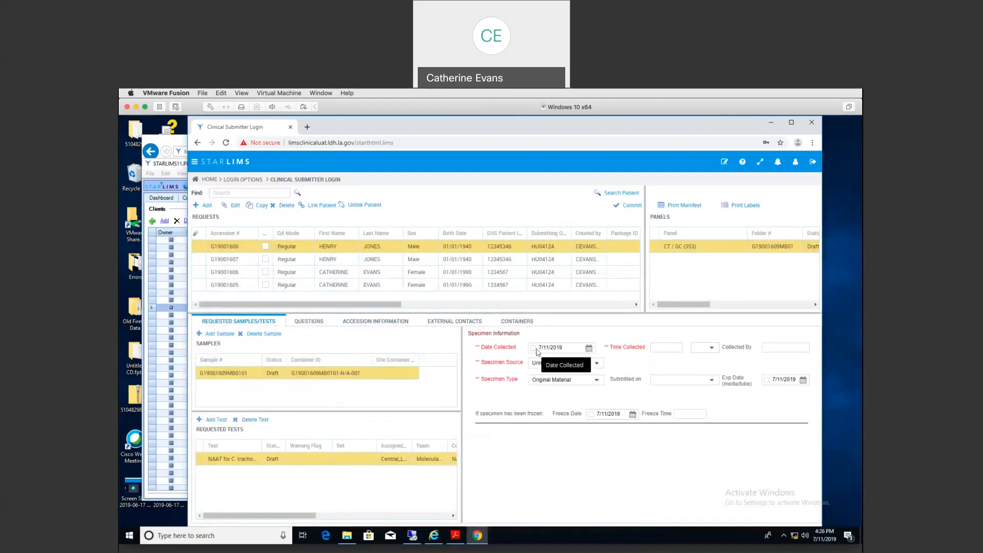
left_click(533, 348)
left_click(661, 350)
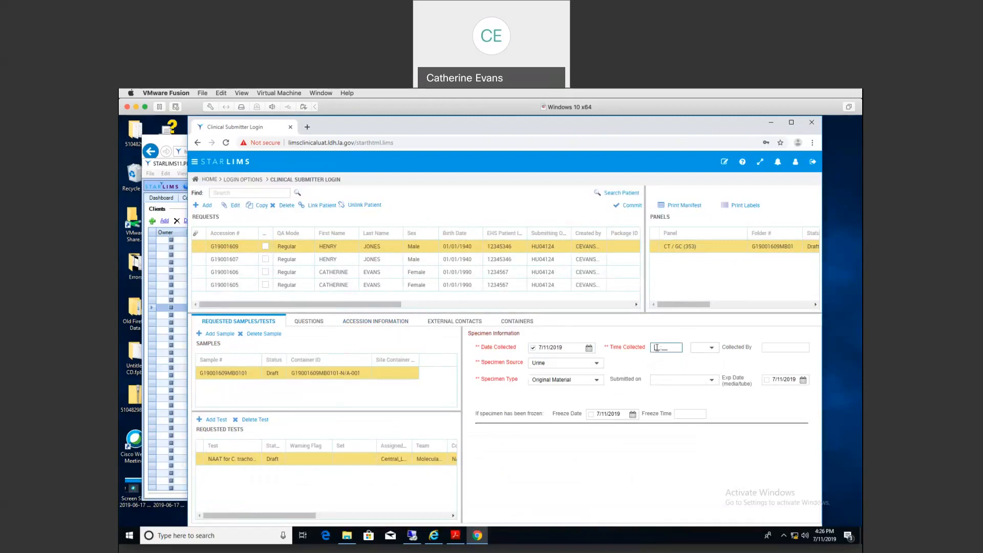
type("13:09")
key("Tab")
type("PM")
key("Tab")
type("cse")
key("Tab")
left_click(598, 364)
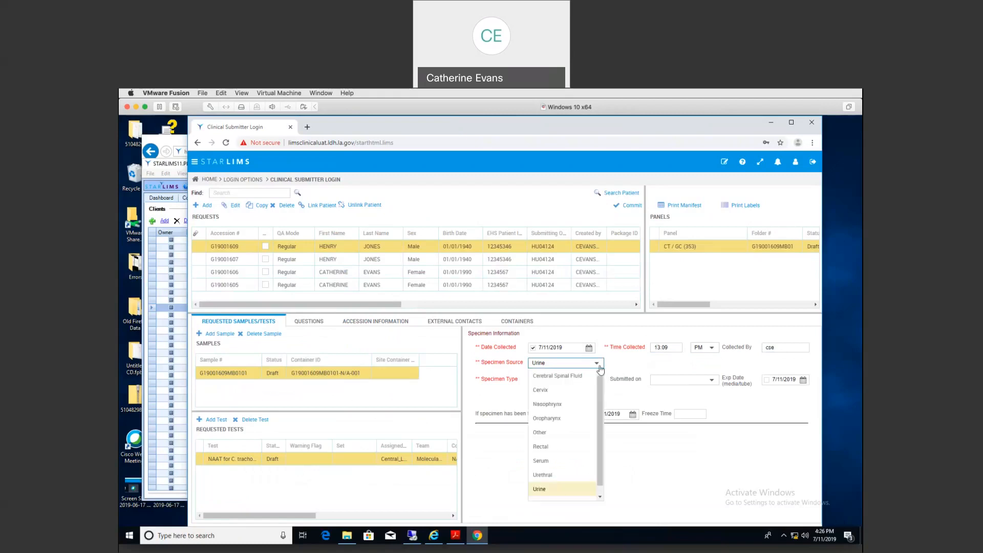
scroll(552, 479, "down", 1)
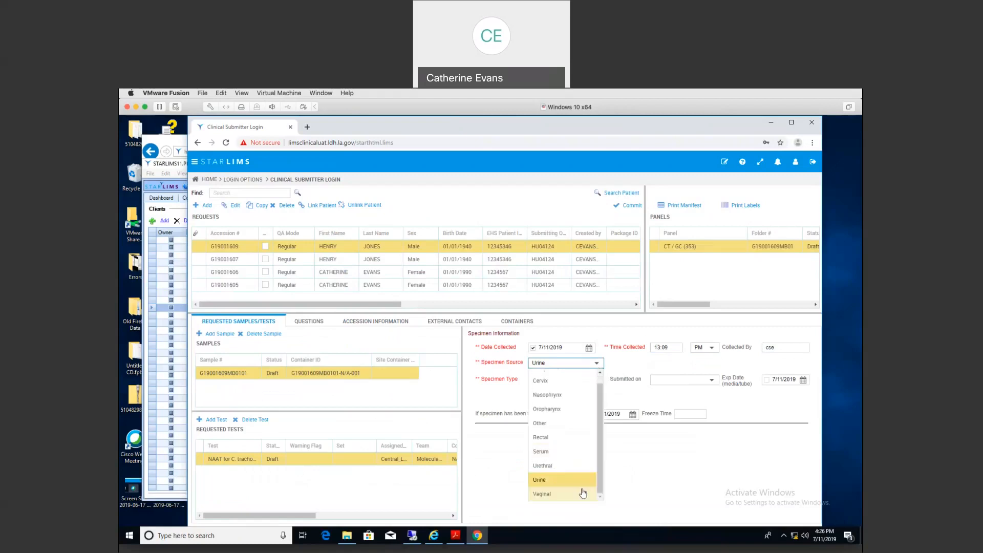
left_click(556, 467)
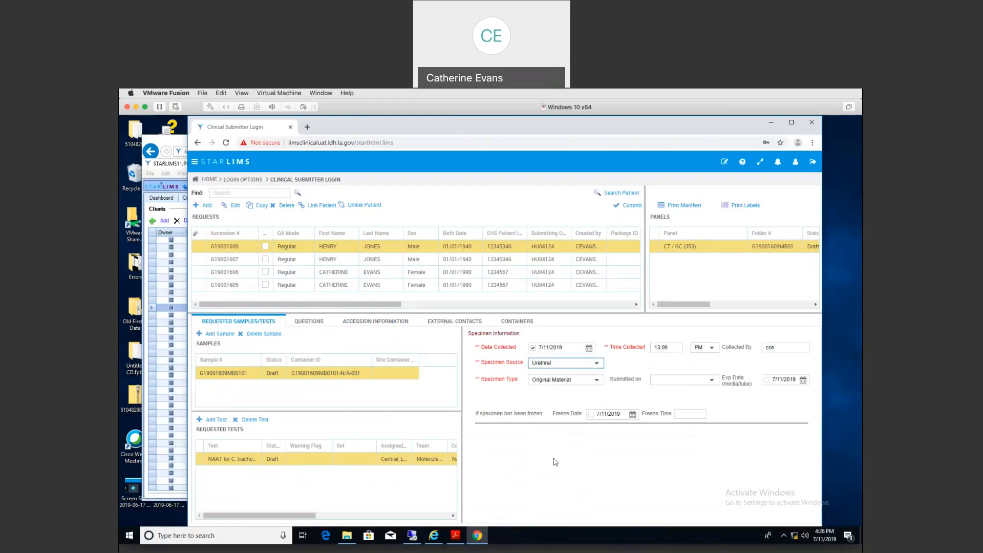
left_click(588, 379)
left_click(566, 435)
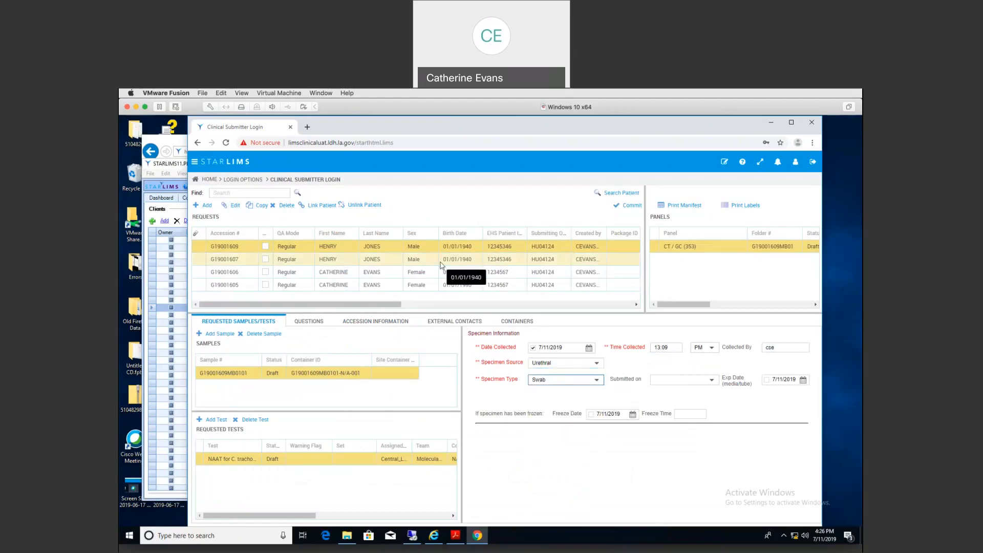
left_click(379, 323)
left_click(238, 323)
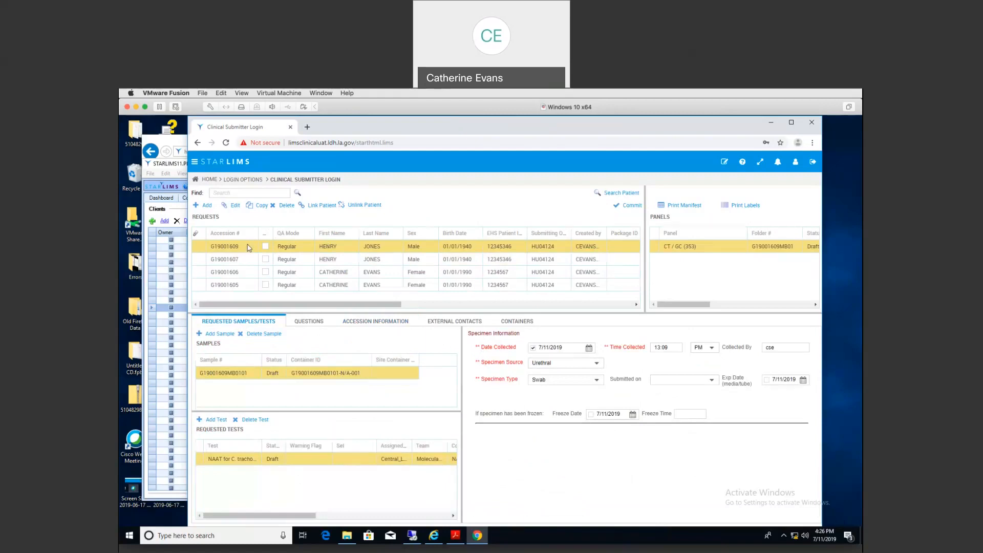
Step: Start a new TB Control request with the AFB Smear and Culture panel
left_click(207, 206)
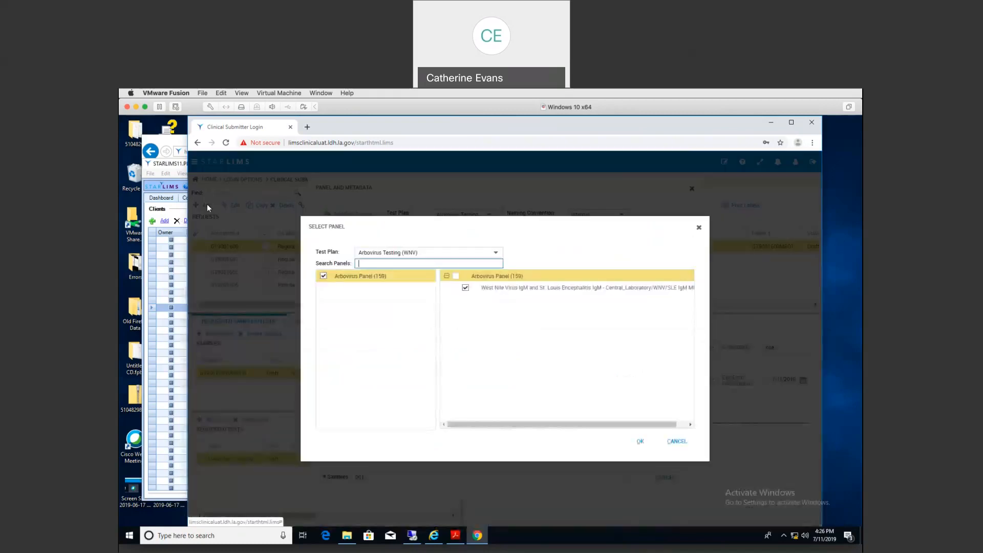
left_click(496, 256)
scroll(459, 322, "down", 5)
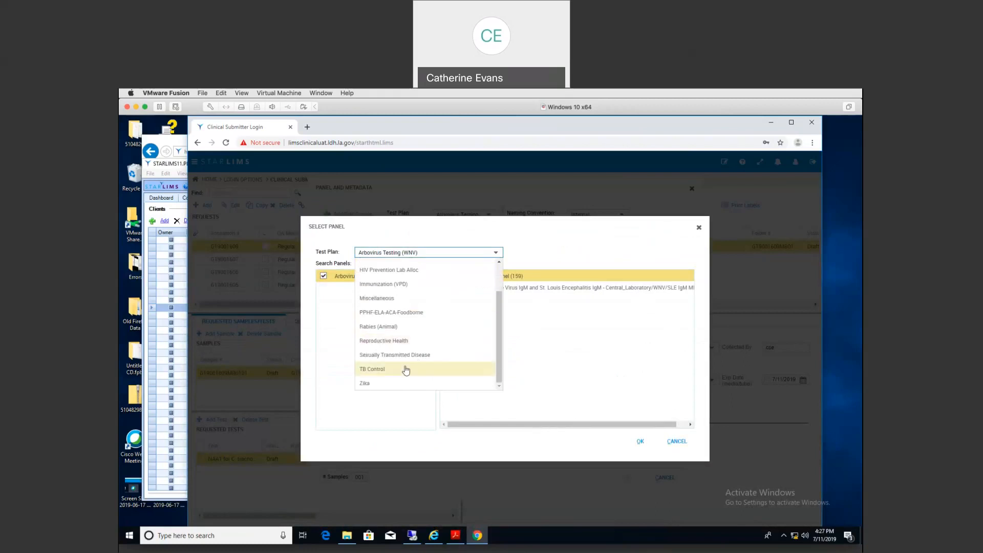
left_click(406, 370)
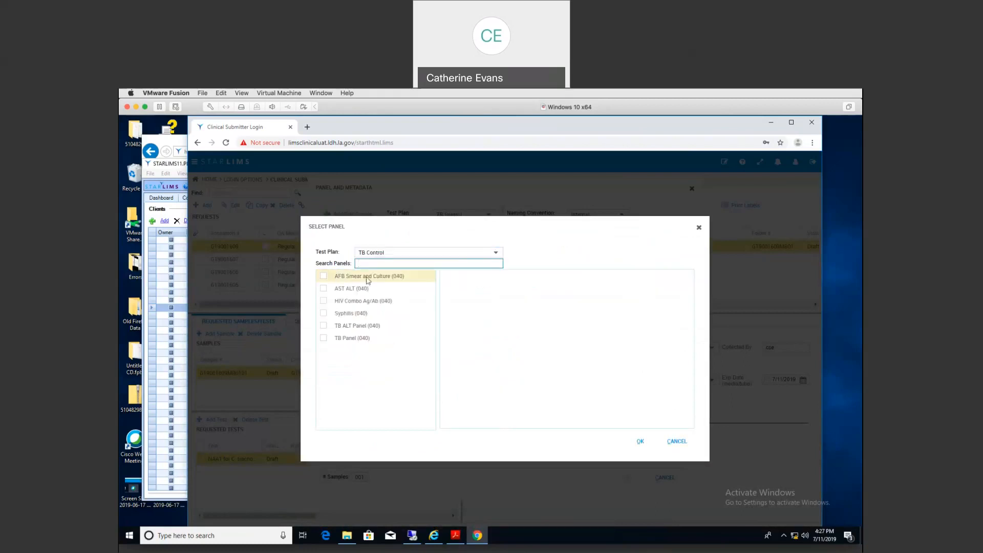
left_click(324, 276)
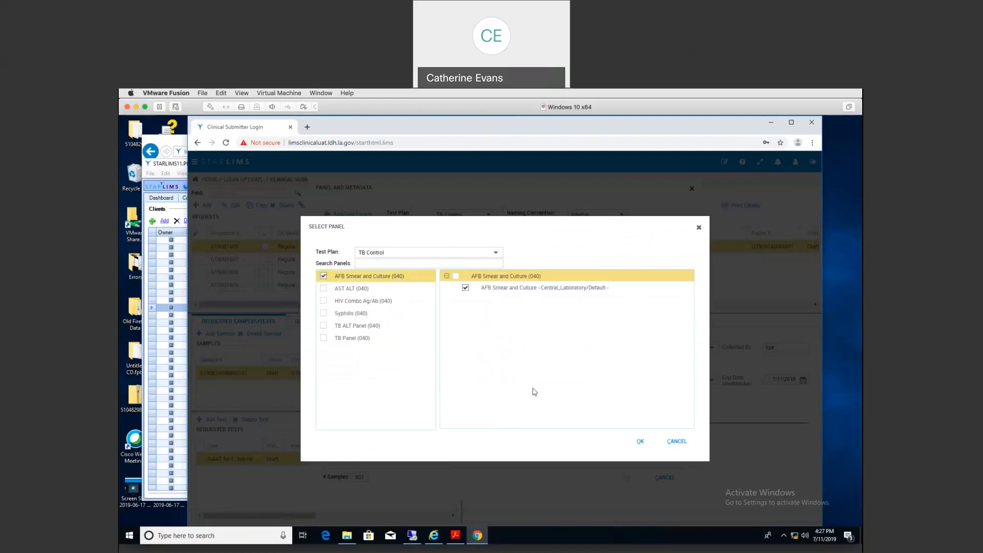
left_click(640, 442)
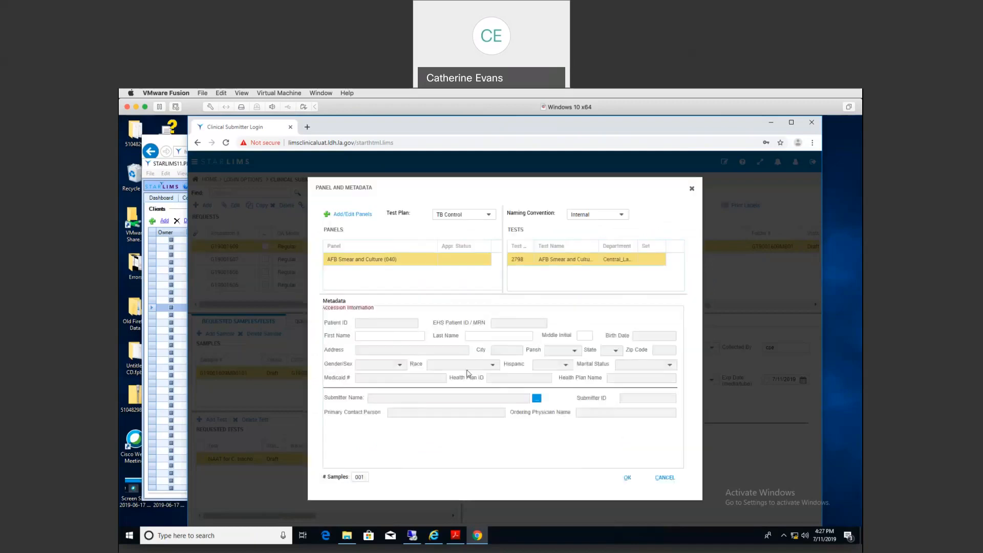
Step: Enter the patient's first and last name to find the matching patient record
left_click(391, 337)
type("GEORGE")
key("Tab")
type("jungle")
key("Tab")
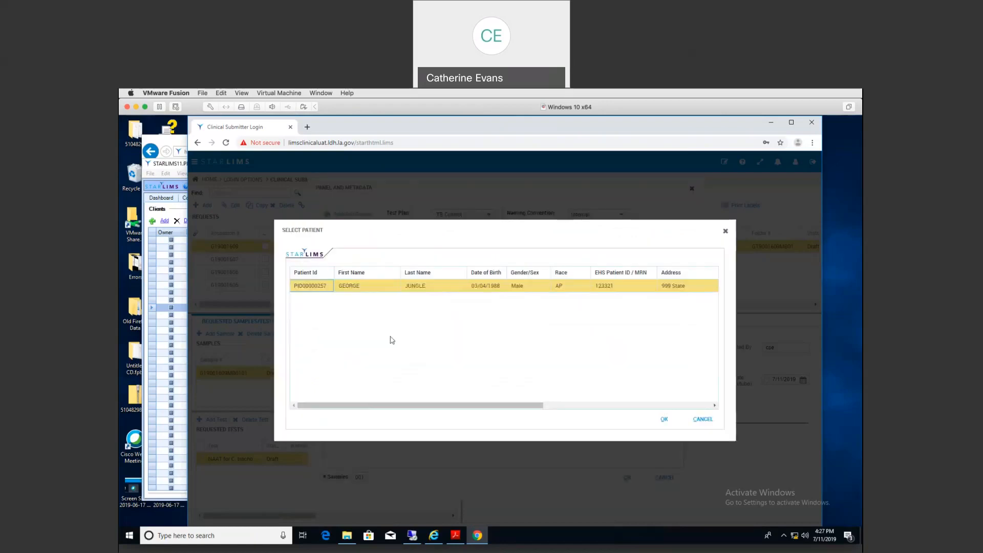
Step: Accept the matched patient, set HU04124 IBERIA PARISH HEALTH UNIT as submitter, and create the request
left_click(664, 419)
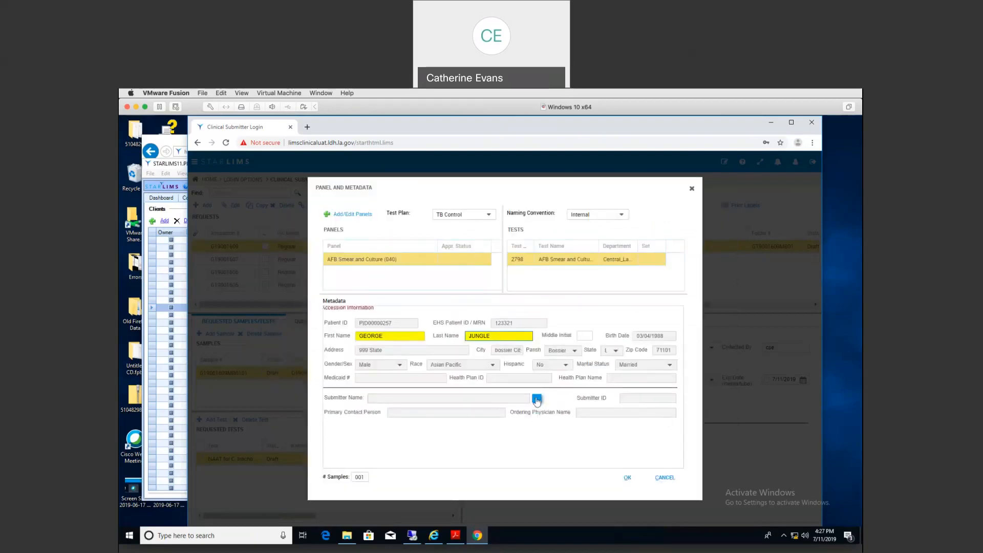
left_click(537, 398)
left_click(532, 283)
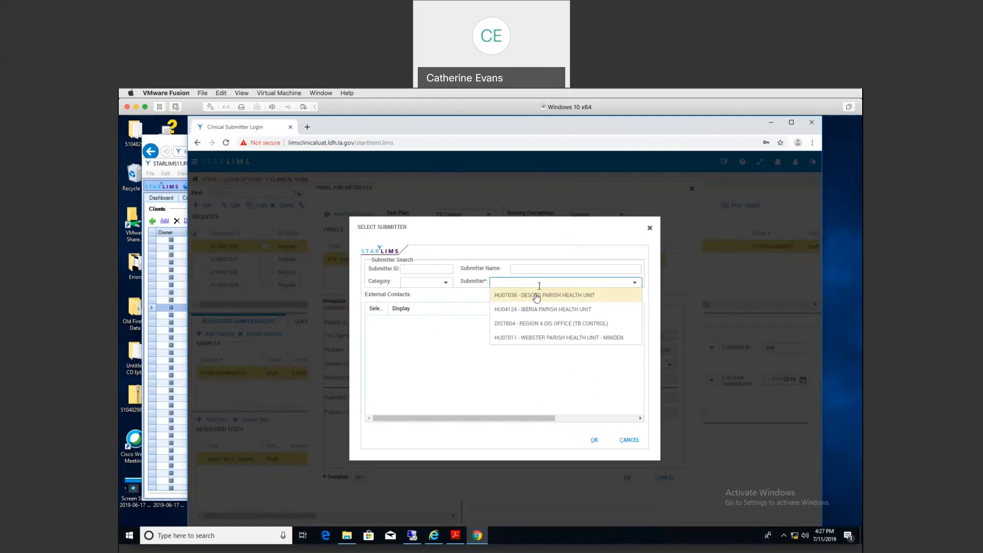
left_click(520, 310)
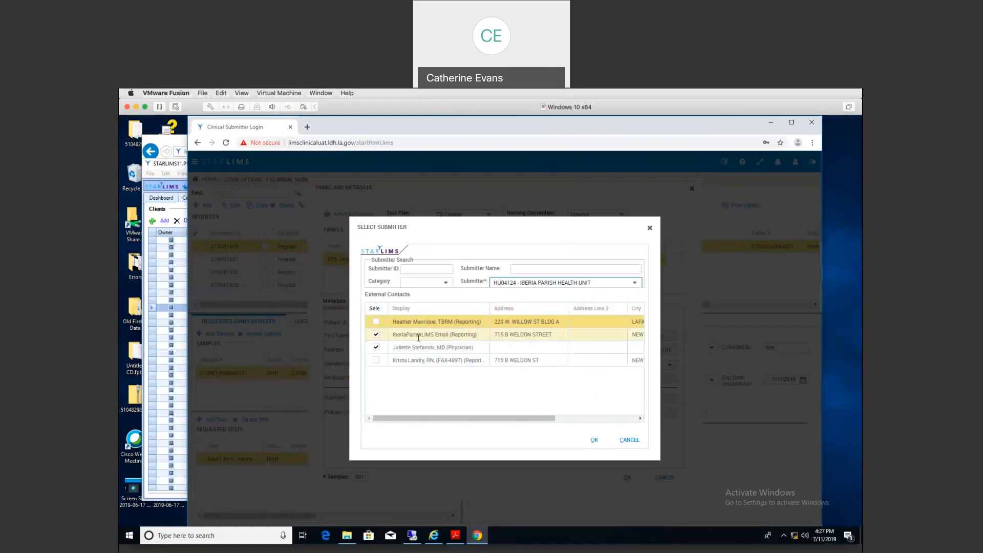
left_click(594, 442)
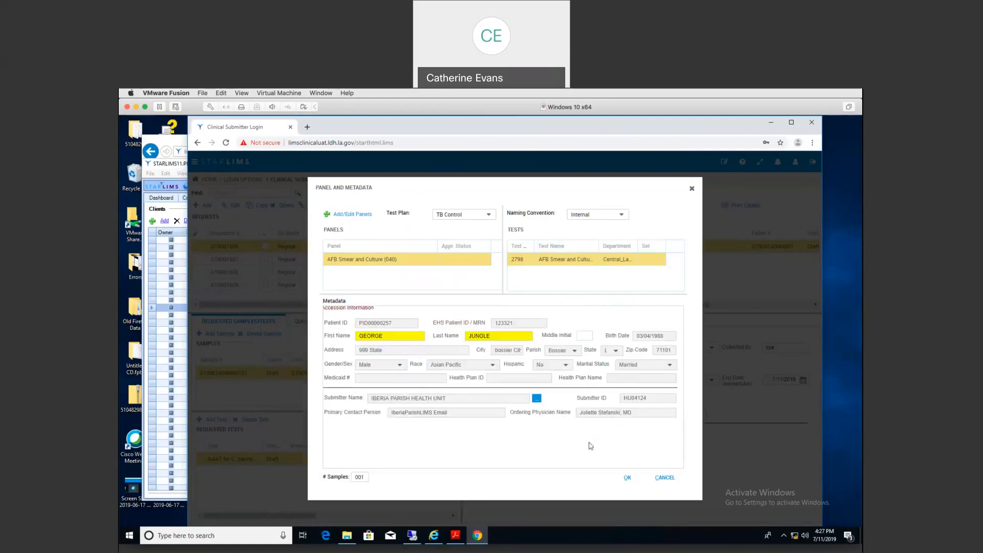
left_click(627, 478)
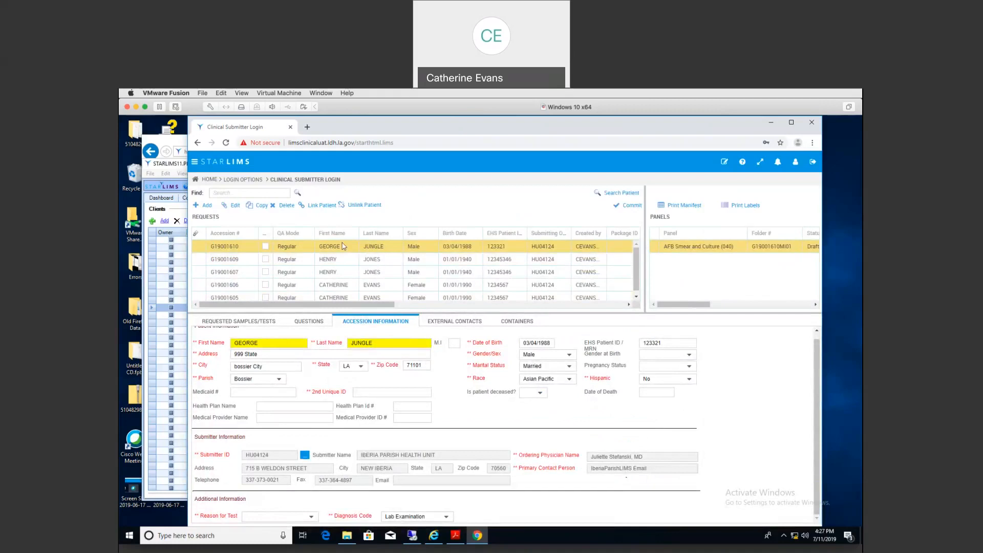
Step: Enter 2nd Unique ID 123456789 and set the reason for test to Contact
left_click(363, 392)
type("123456789")
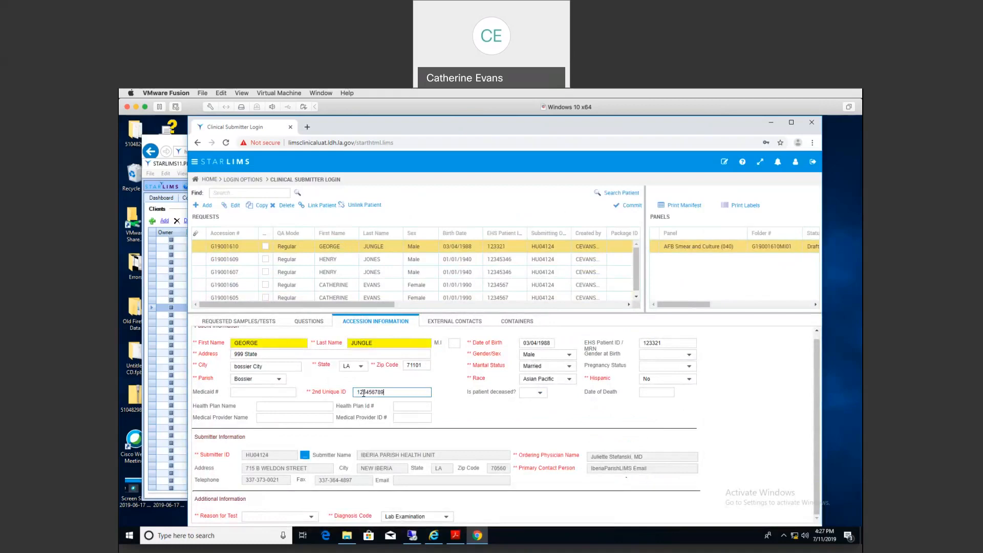
left_click(311, 518)
left_click(260, 405)
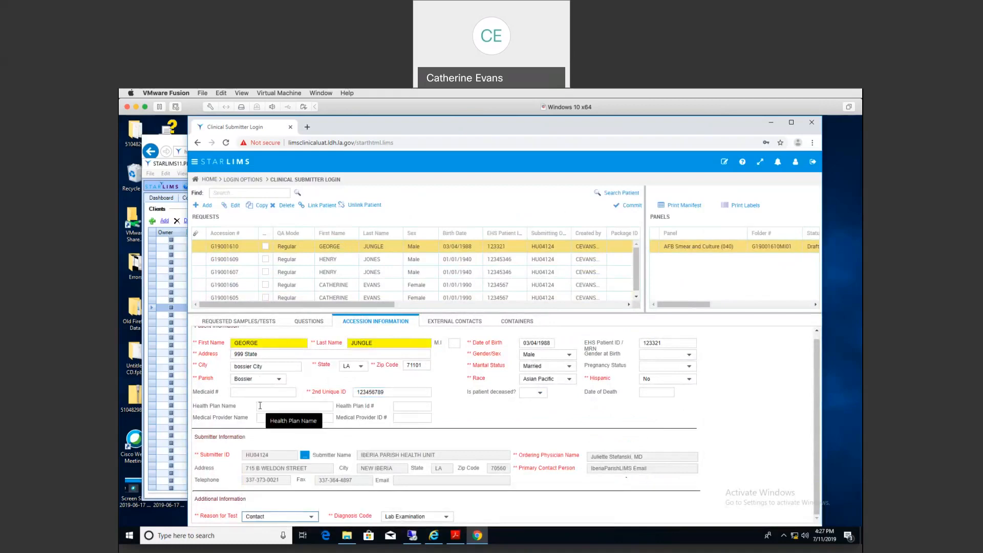
Step: Record the AFB sample collected at 12:00 PM with collector initials, Sputum, Original Material
left_click(243, 322)
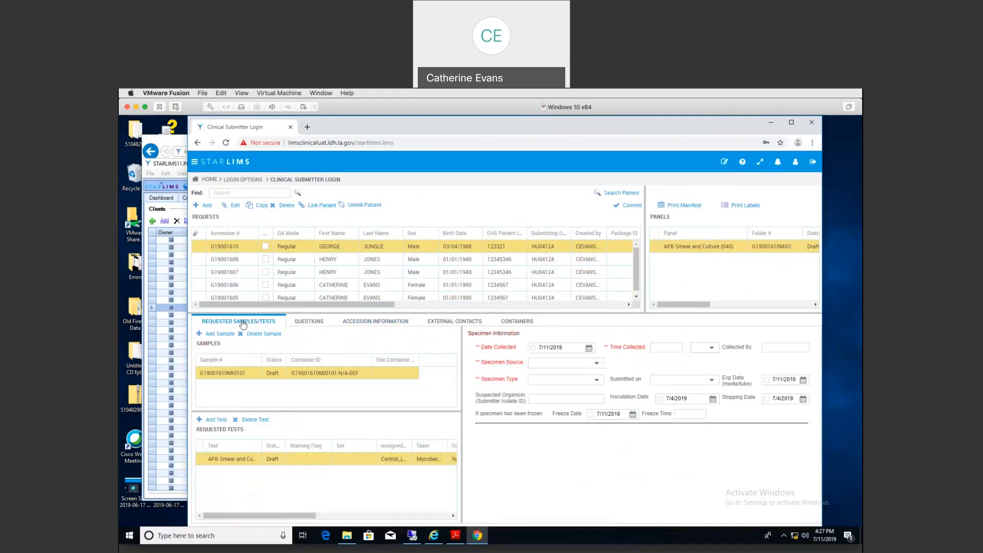
left_click(533, 347)
left_click(663, 348)
type("12:00")
key("Tab")
type("p")
key("Tab")
type("cse")
key("Tab")
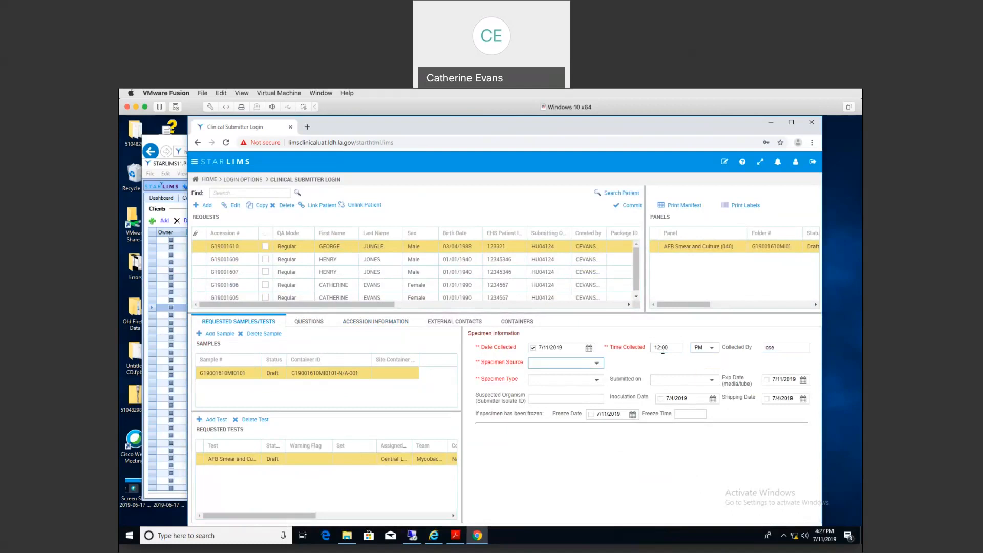
type("s")
key("Tab")
type("o")
key("Tab")
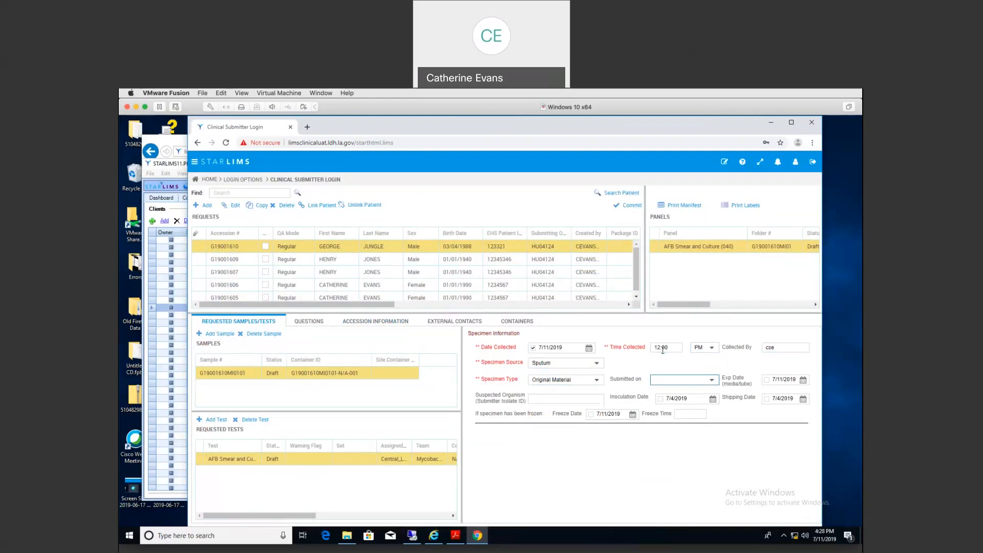
Step: Make two copies of request G19001610, creating G19001611 and G19001612
left_click(261, 204)
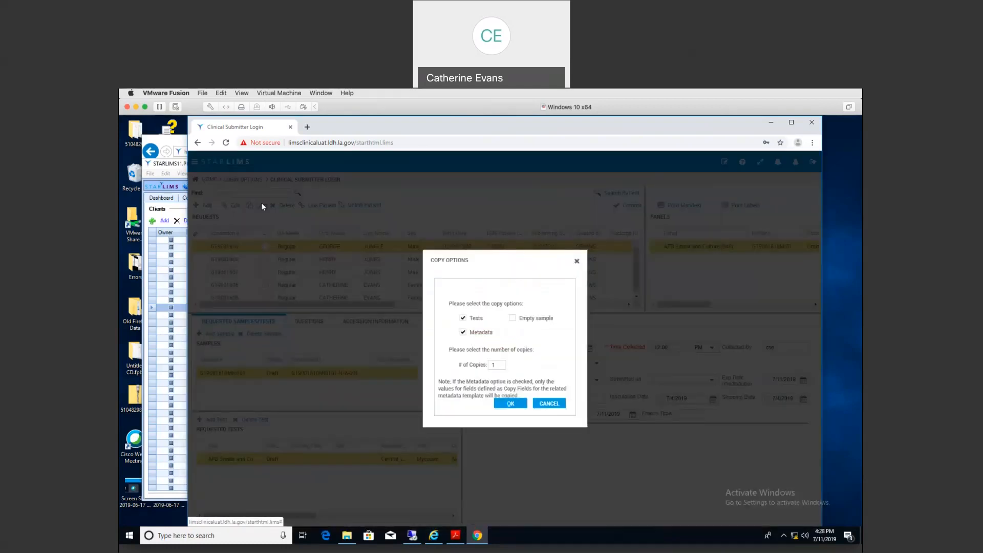
left_click(500, 365)
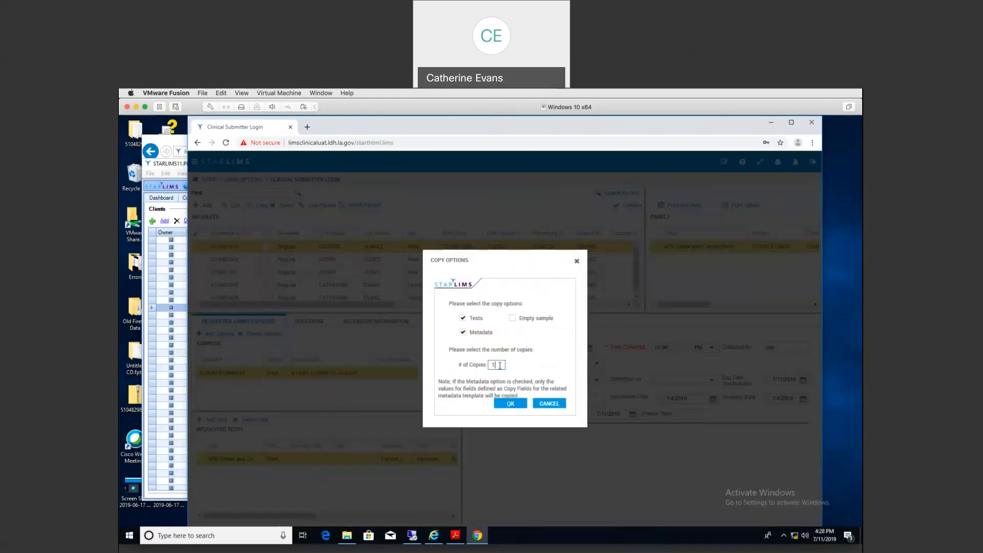
type("2")
left_click(511, 404)
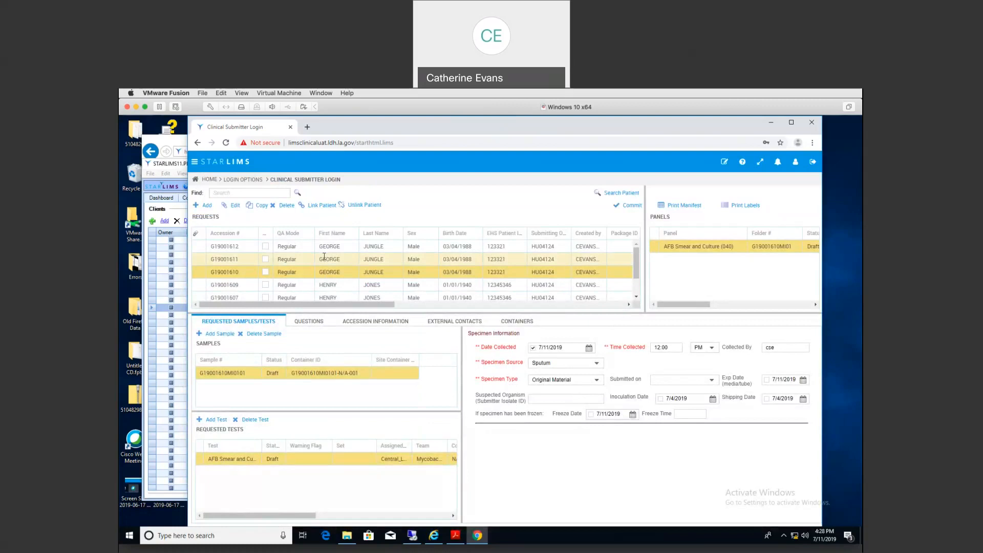
Step: On copy G19001611, record collection at 12:00 PM with the collector initials
left_click(324, 257)
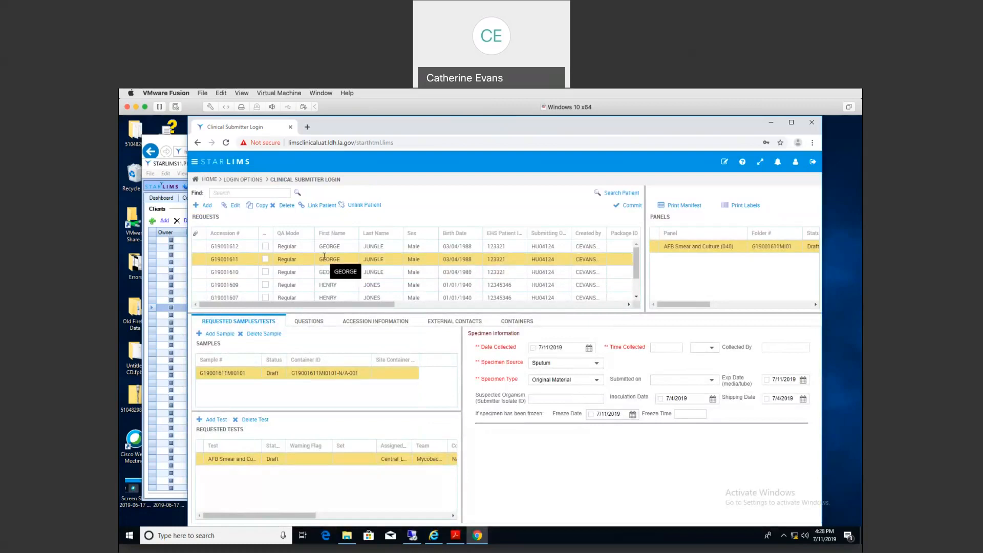
left_click(533, 348)
left_click(659, 349)
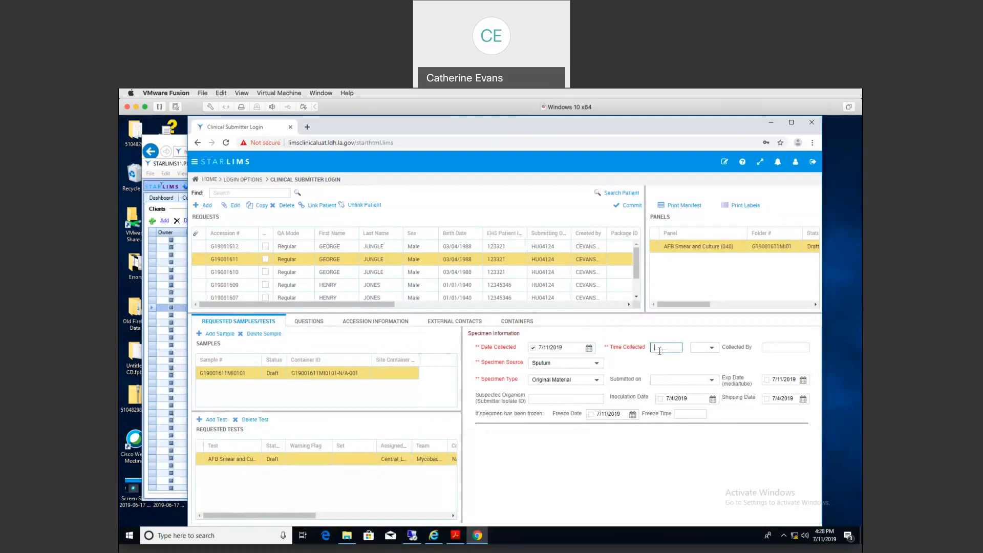
type("12:00")
key("Tab")
type("p")
key("Tab")
type("cse")
key("Tab")
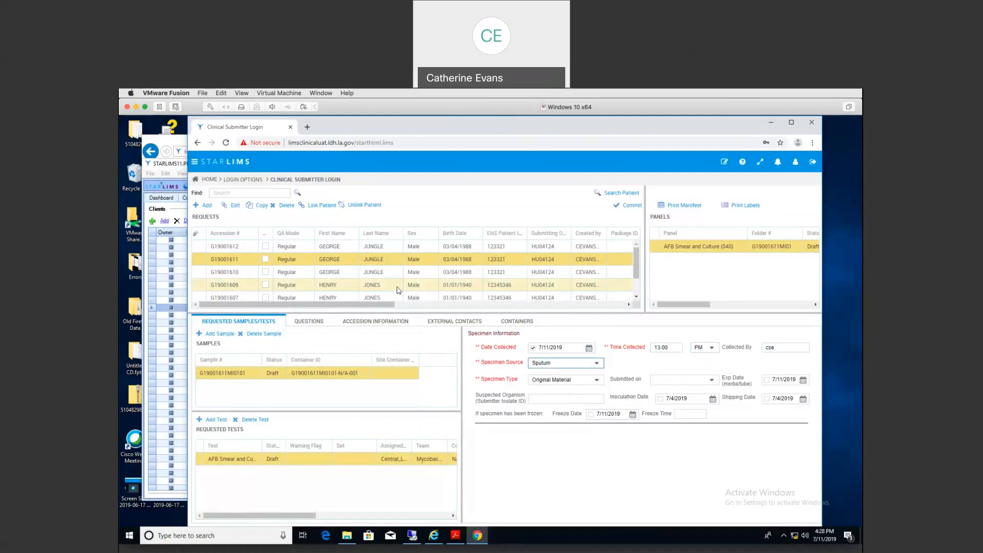
Step: On copy G19001612, record collection at 12:00 PM with the collector initials
left_click(344, 248)
left_click(533, 348)
left_click(659, 348)
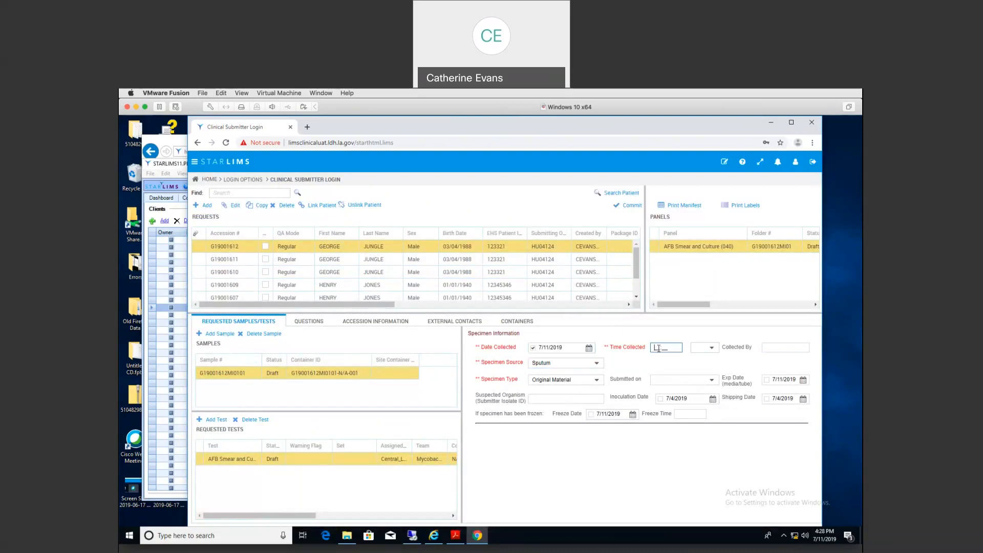
type("12:00")
key("Tab")
key("p")
key("Tab")
type("cse")
key("Tab")
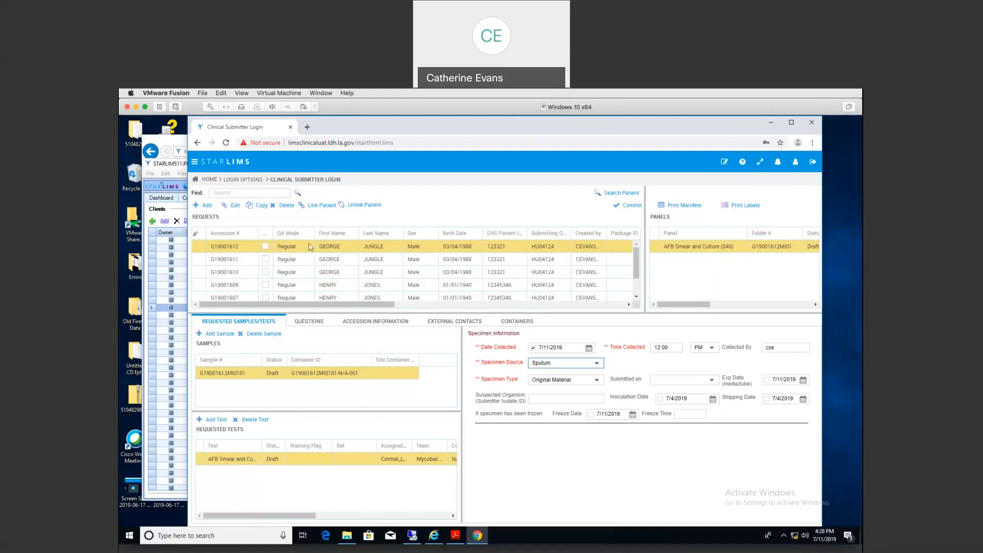
Step: Delete request G19001612, answering YES to the confirmation
left_click(286, 205)
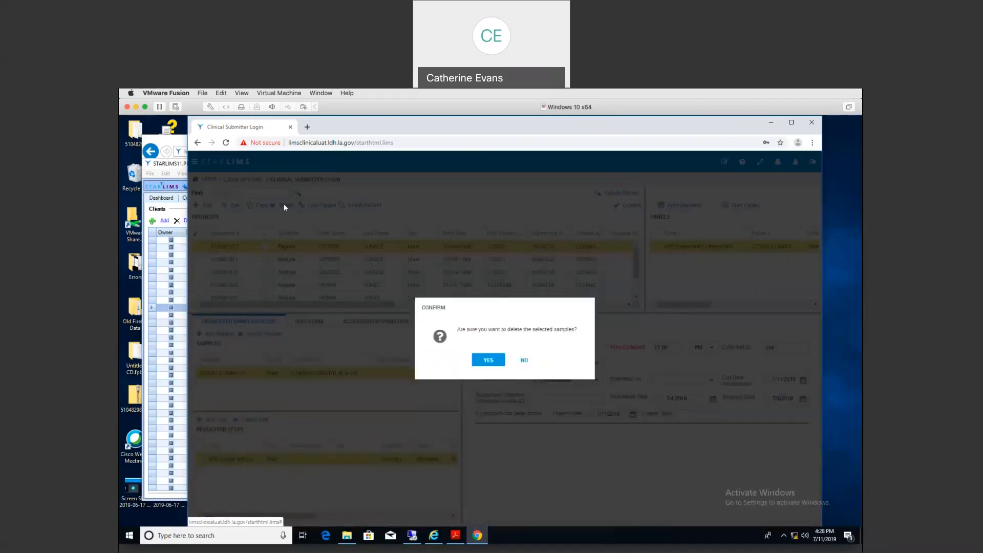
left_click(489, 361)
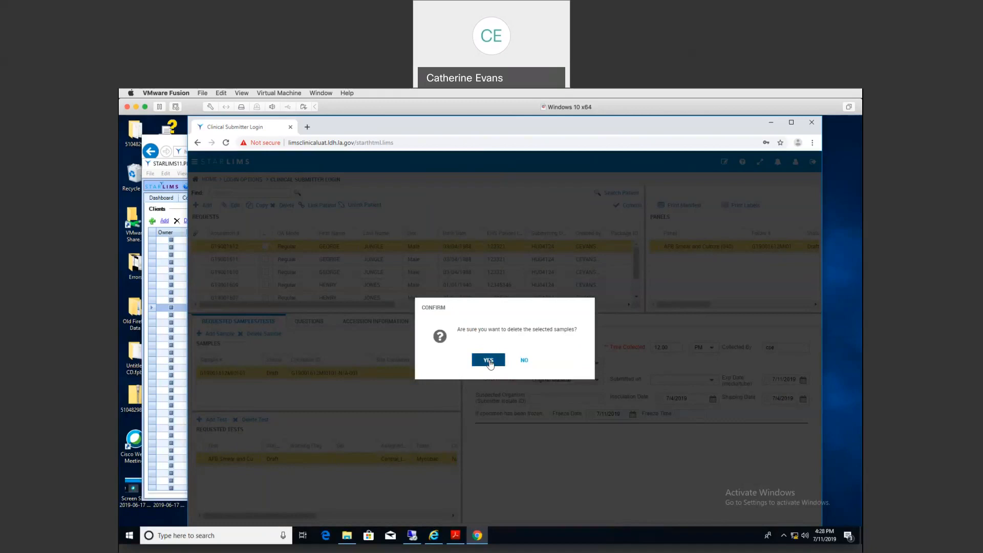
left_click(489, 361)
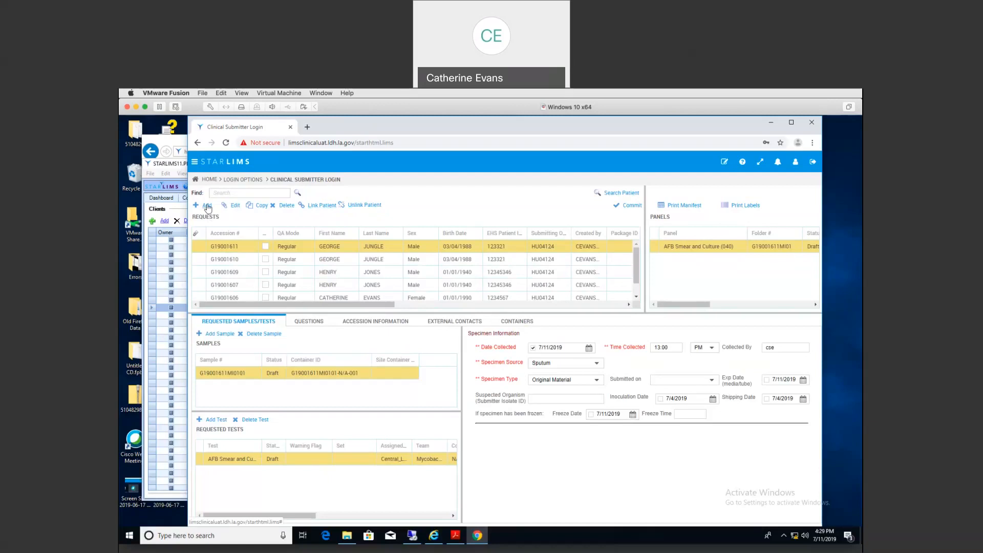
Step: Start a new Reproductive Health request with the Hepatitis C Virus panel
left_click(207, 206)
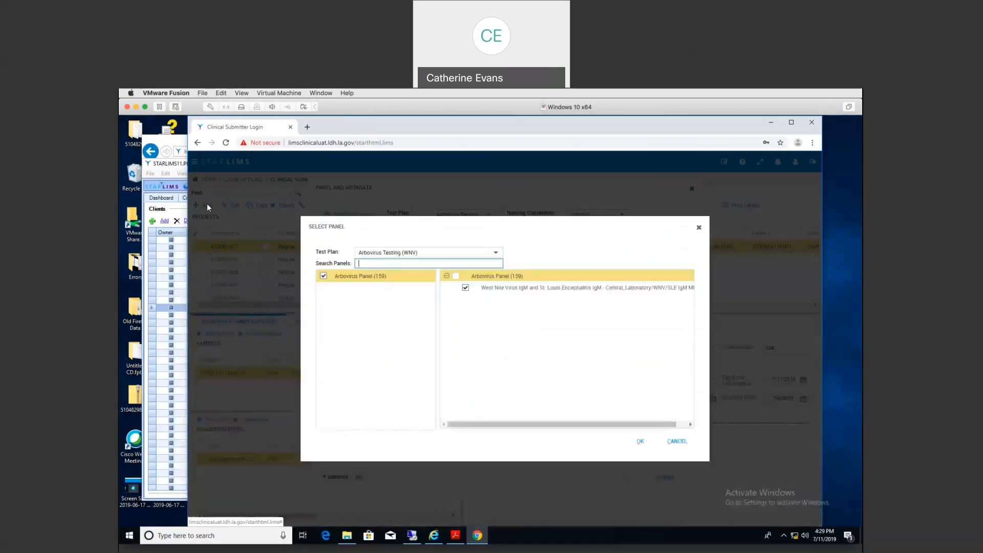
left_click(497, 253)
scroll(444, 339, "down", 1)
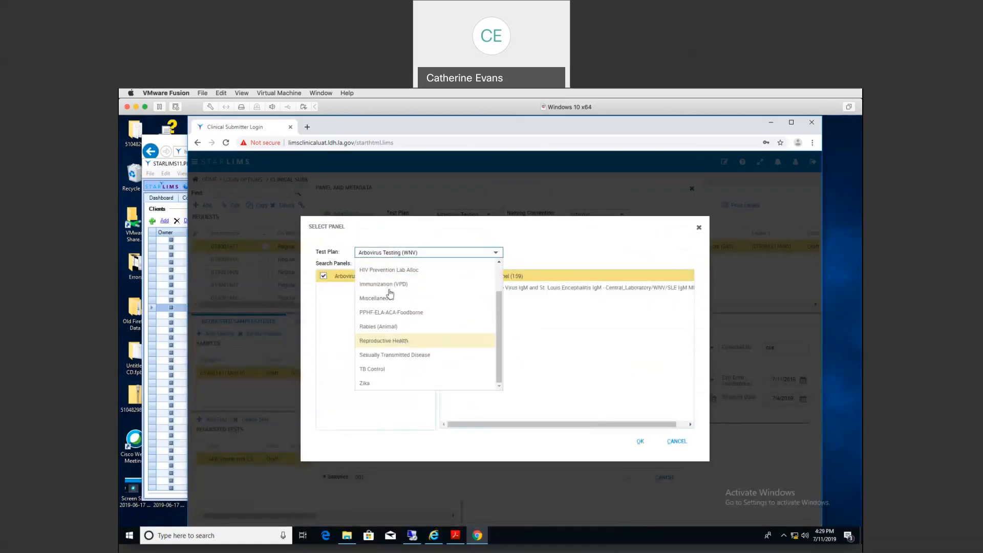
left_click(399, 343)
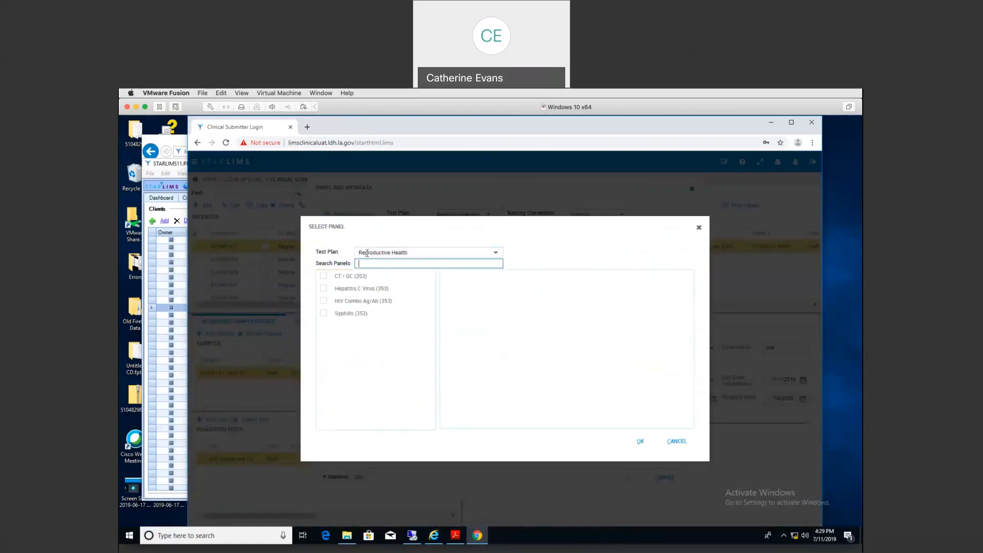
left_click(324, 289)
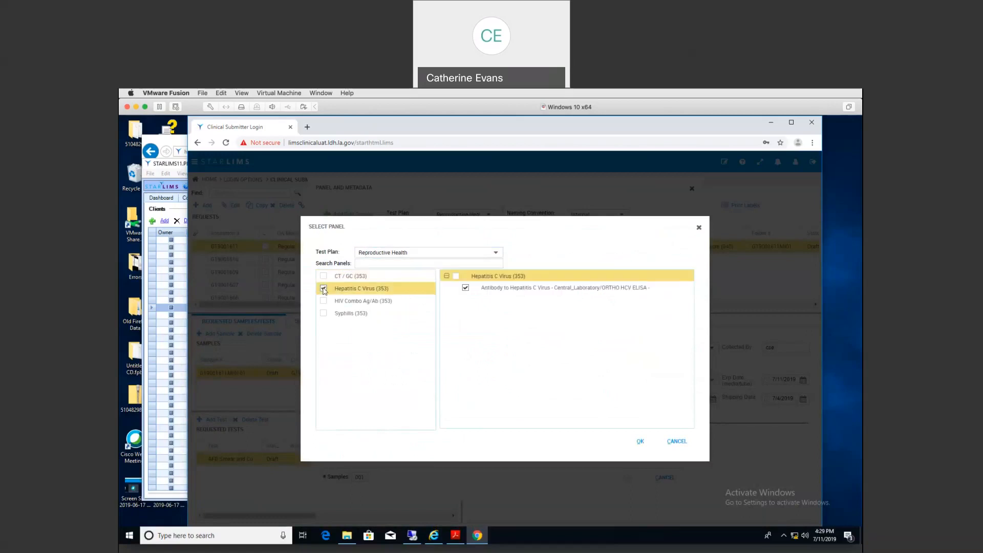
left_click(639, 444)
Step: Try a patient lookup for 'TEST', cancel it, and clear both name fields
left_click(382, 337)
type("TEST")
key("Tab")
type("t")
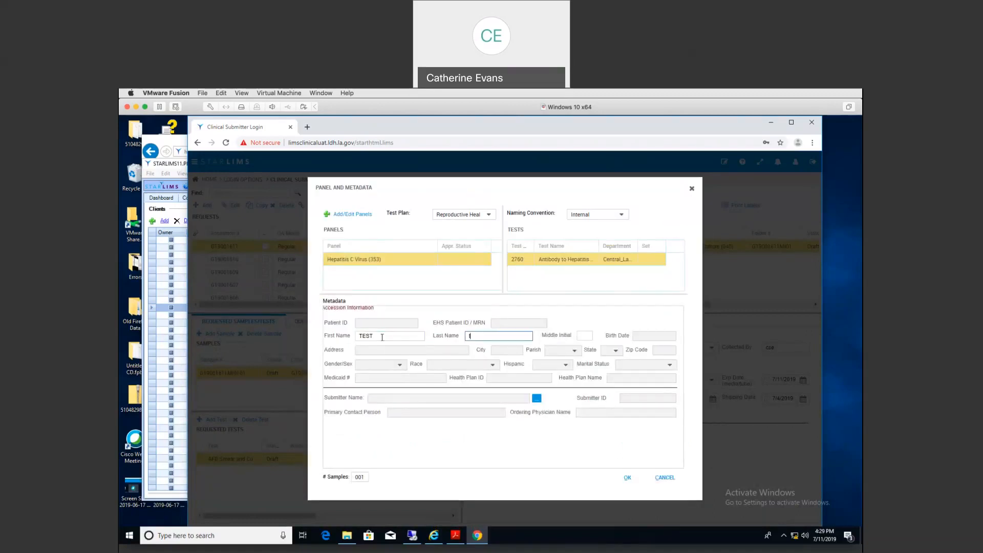
key("shift+Tab")
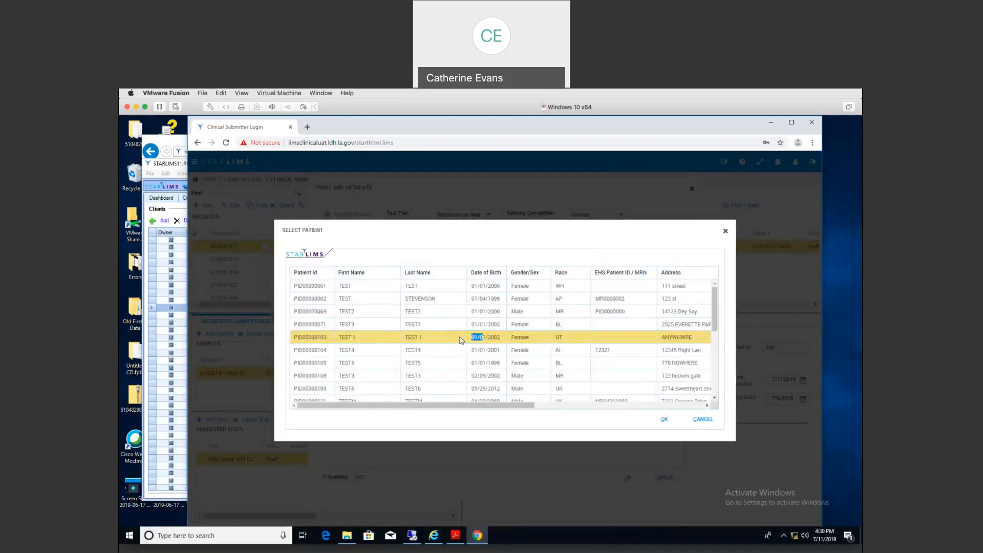
left_click(702, 419)
left_click(470, 335)
type("T")
key("BackSpace")
left_click_drag(370, 332, 361, 334)
key("BackSpace")
key("BackSpace")
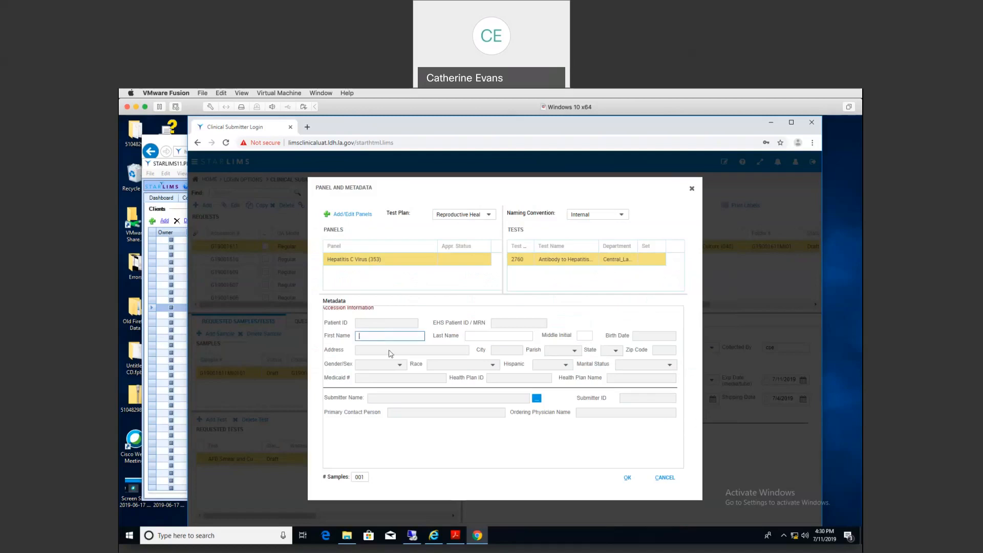
Step: Pick IBERIA PARISH HEALTH UNIT as submitter with its contacts and create the Hepatitis C request
left_click(536, 399)
left_click(541, 281)
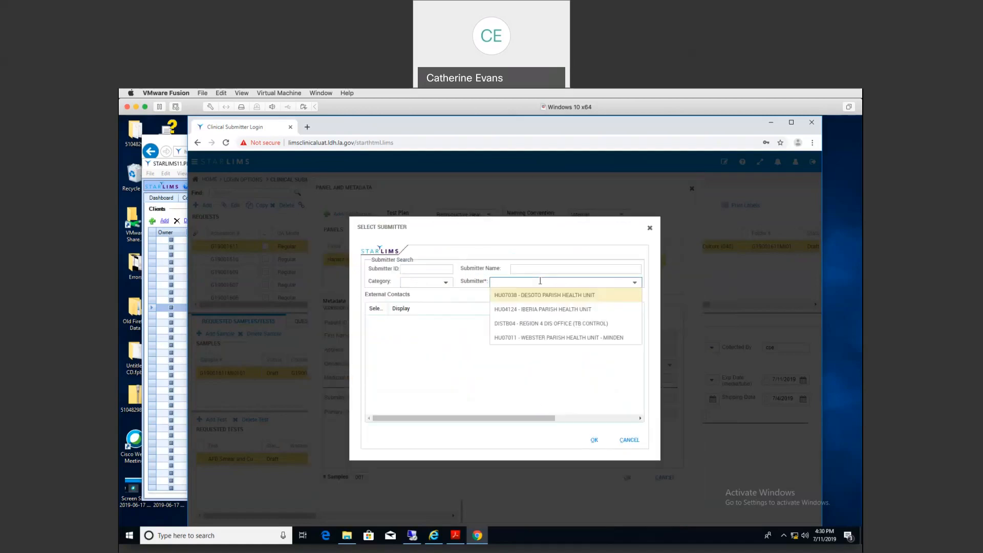
left_click(543, 310)
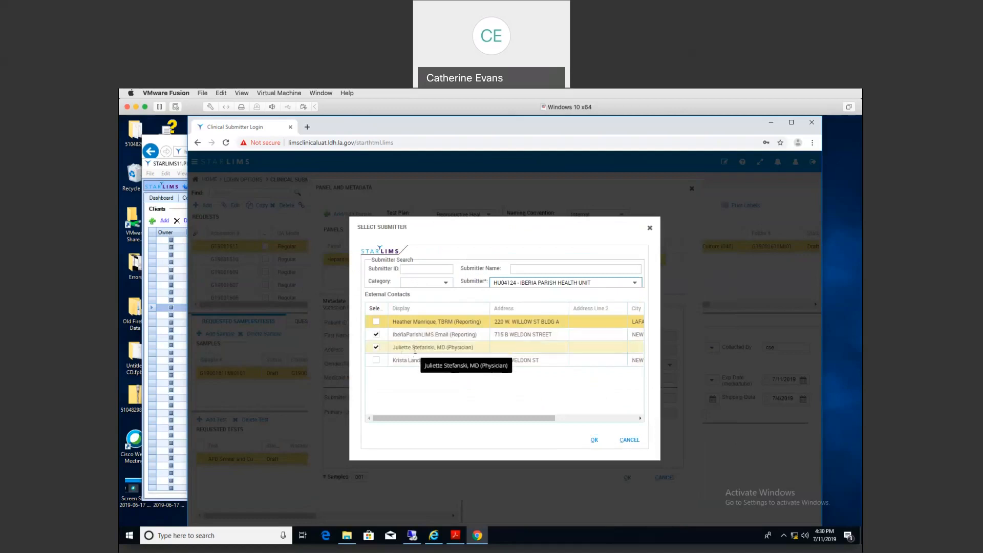
left_click(592, 440)
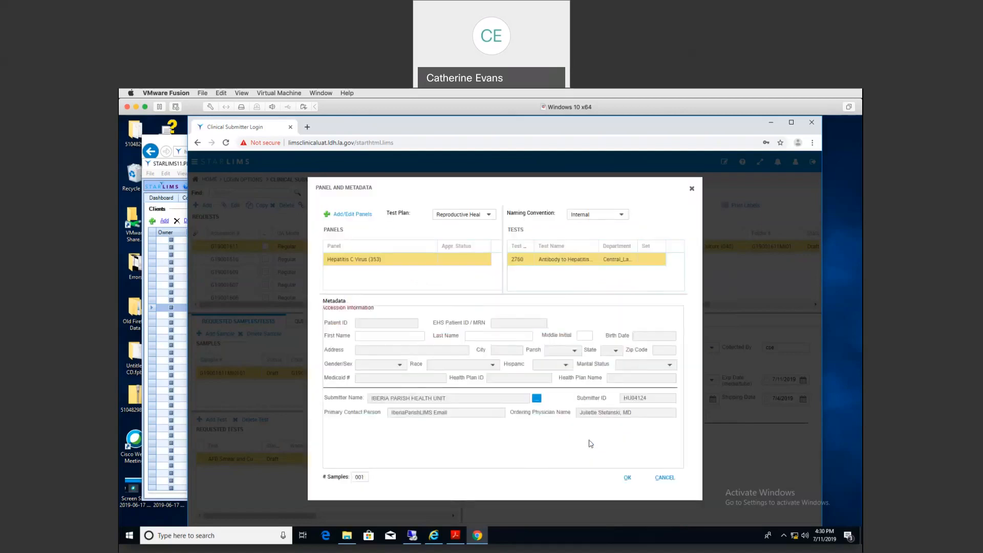
left_click(626, 479)
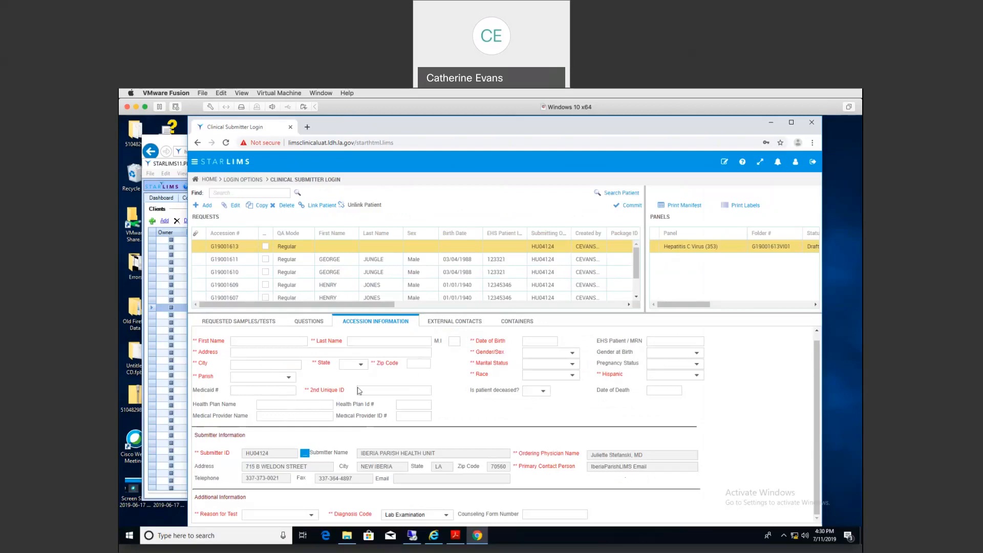
Step: Enter 2nd Unique ID 12345678 and set reason for test to Family Planning/Routine
left_click(365, 390)
type("12345678")
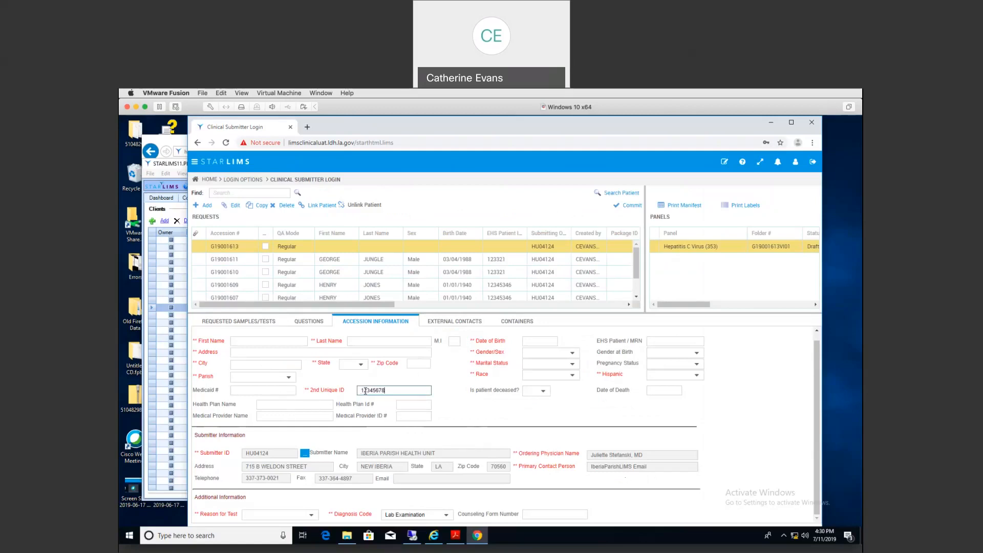
left_click(312, 515)
left_click(275, 394)
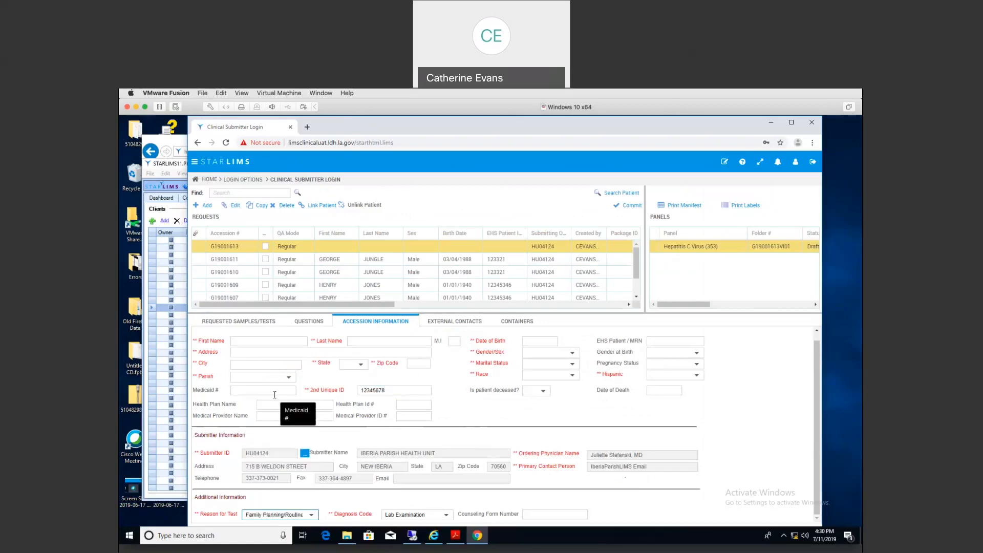
Step: Record the sample collected at 12:34 PM with collector, Serum source, Original Material type
left_click(250, 323)
left_click(534, 348)
left_click(663, 348)
type("12:34")
key("Tab")
type("p")
key("Tab")
type("s")
key("Tab")
type("s")
key("Tab")
type("o")
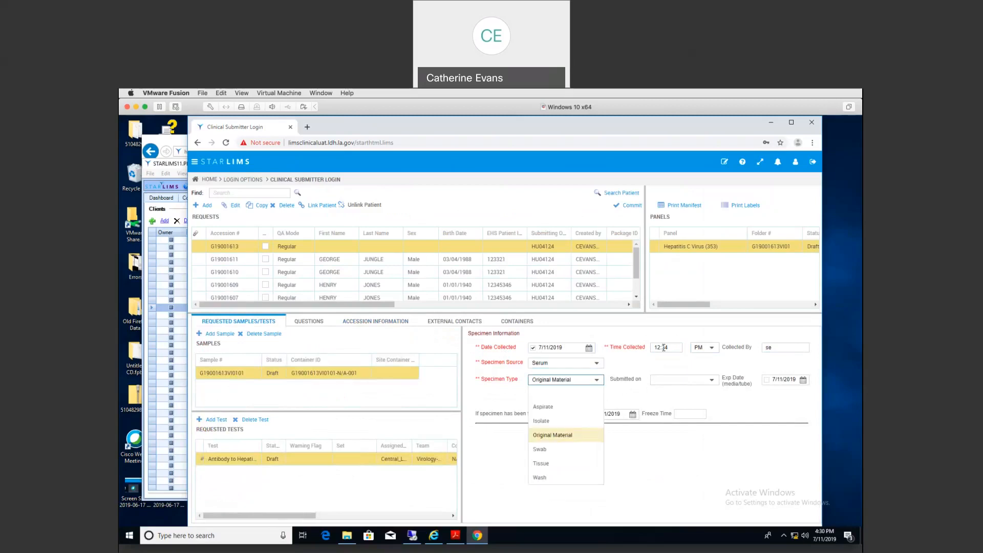
key("Tab")
left_click(366, 323)
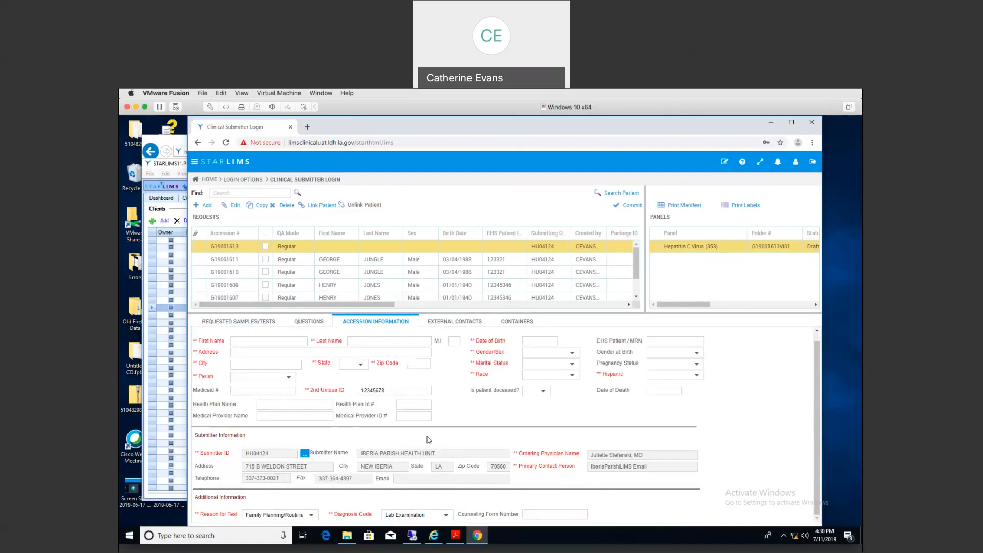
Step: Search for a patient to link using first name 'TYst' and last name 'Test'
left_click(315, 205)
left_click(449, 289)
type("TYst")
key("Tab")
type("Test")
key("Tab")
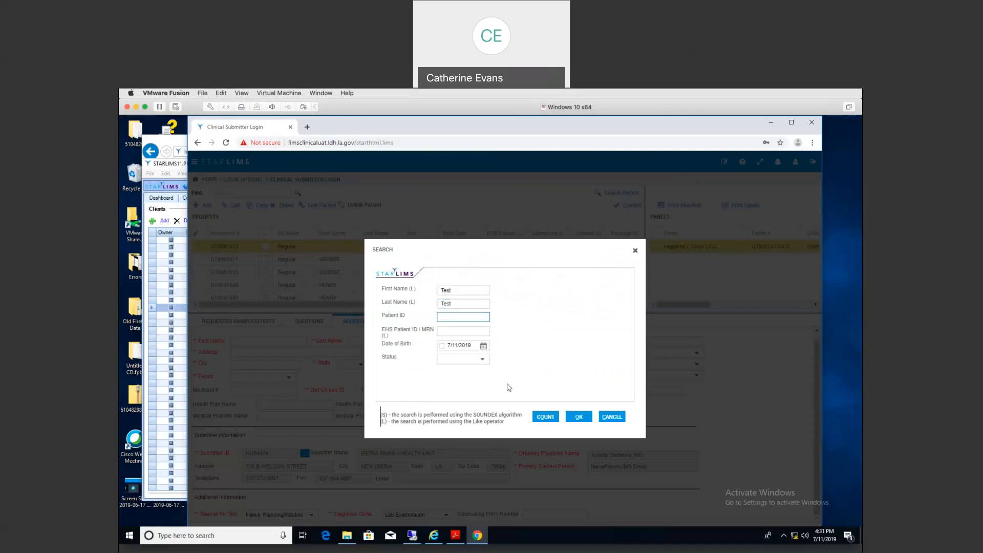
Step: Count the matches, choose patient TESTM and link it to the request
left_click(547, 419)
left_click(579, 418)
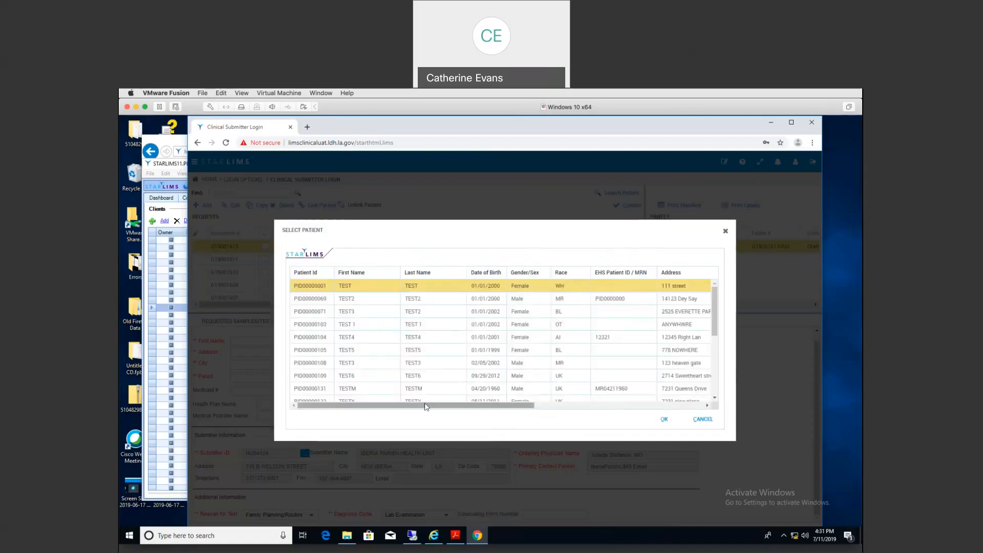
left_click(371, 391)
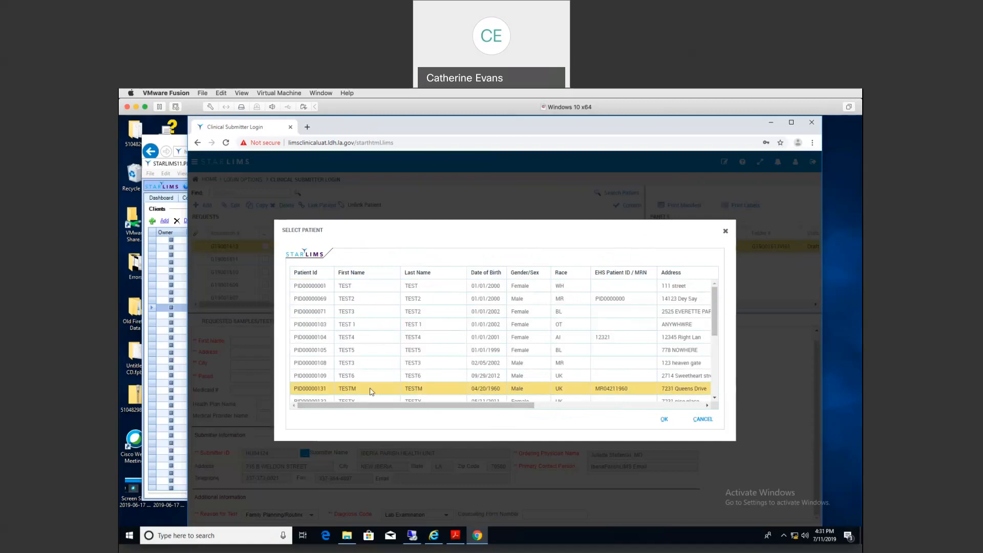
left_click(664, 421)
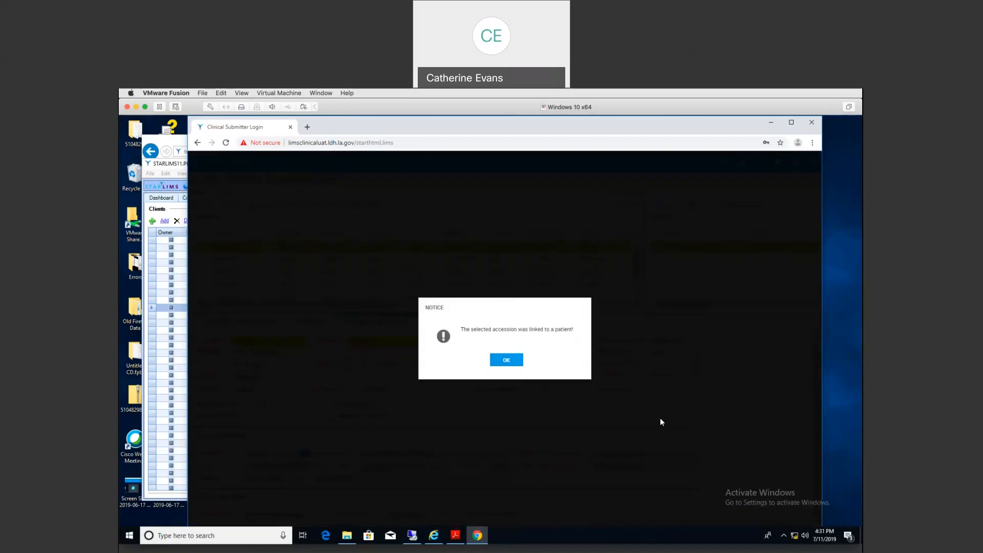
left_click(506, 361)
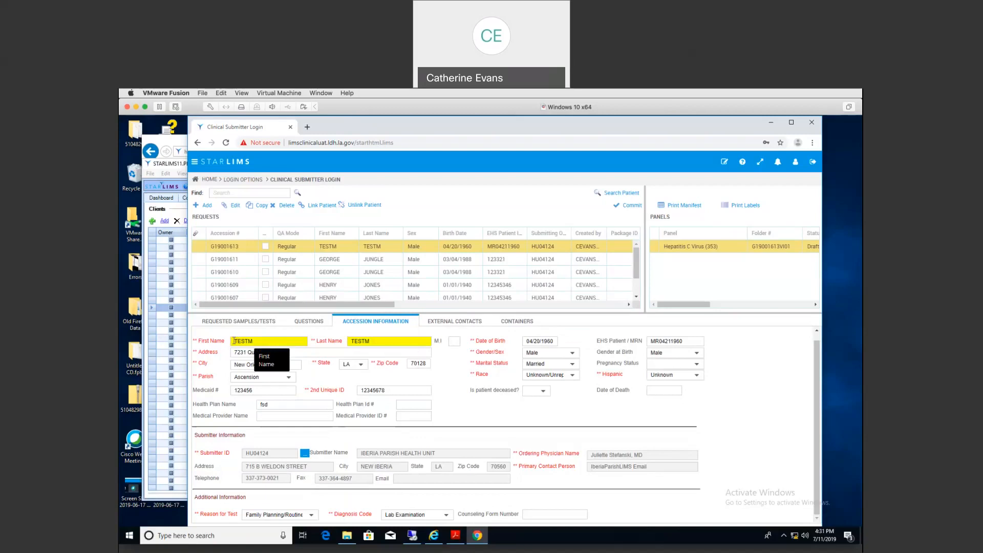
left_click(381, 342)
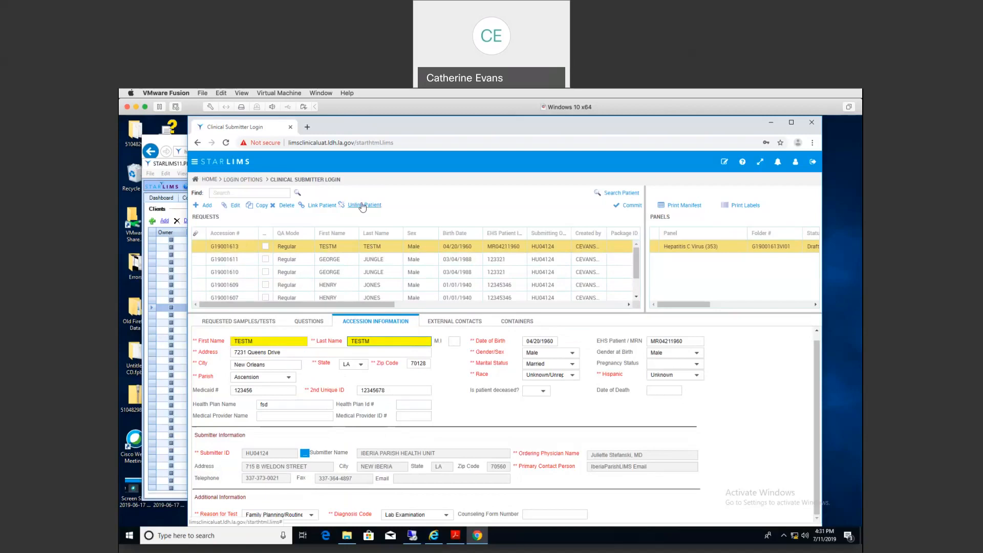
Step: Unlink patient TESTM from request G19001613, confirming with YES
left_click(363, 205)
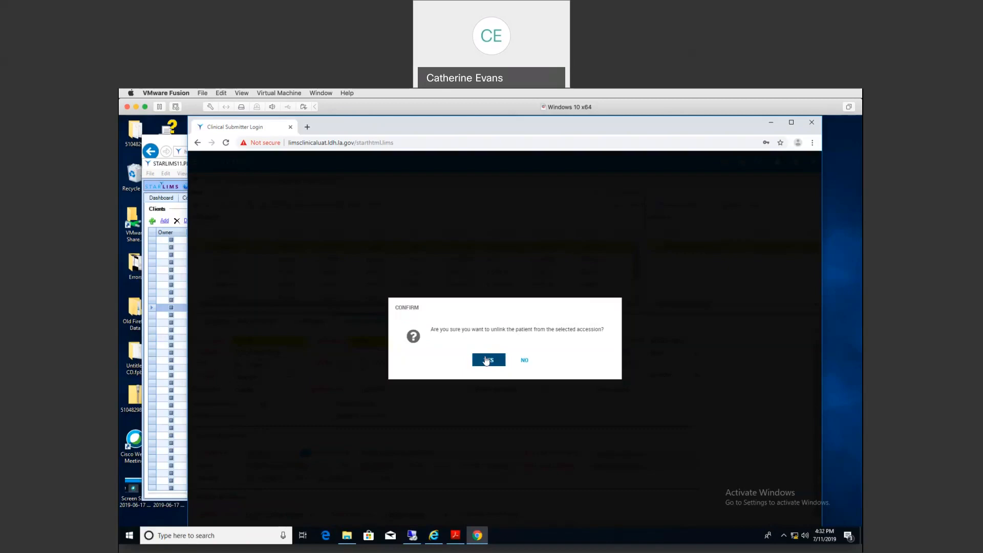
left_click(486, 360)
left_click(506, 360)
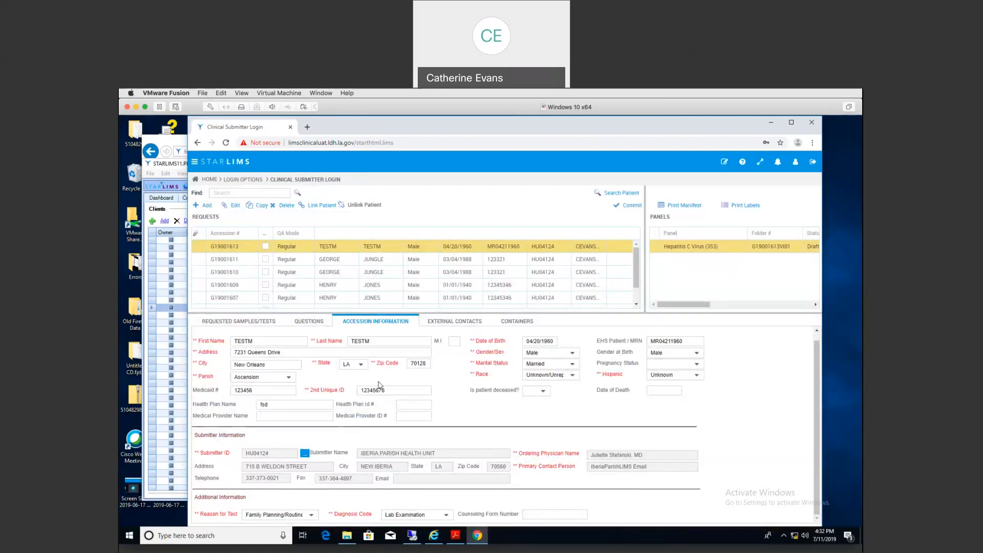
Step: Search patients by 'test'/'tes' and link TEST2 to the request
left_click(318, 205)
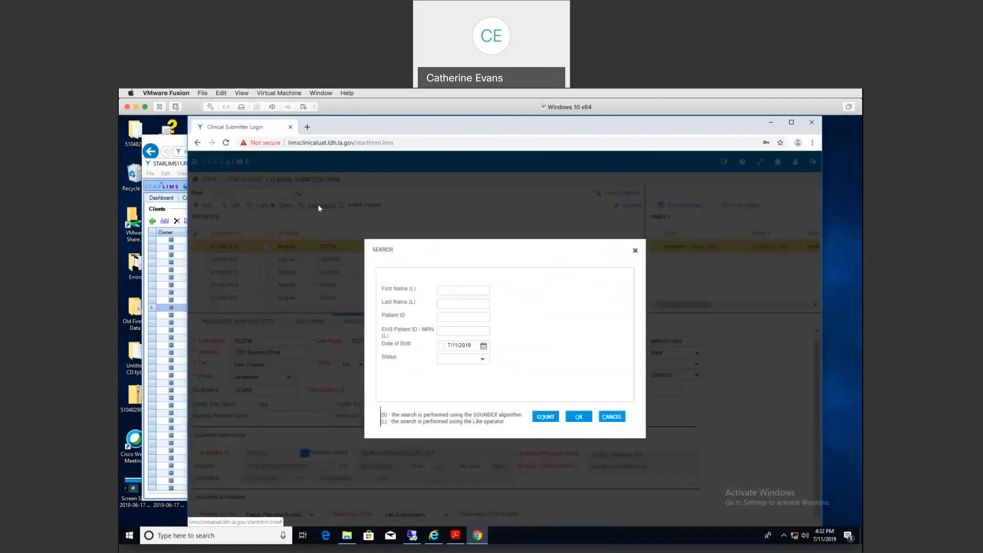
left_click(449, 289)
type("test")
key("Tab")
type("tes")
key("Tab")
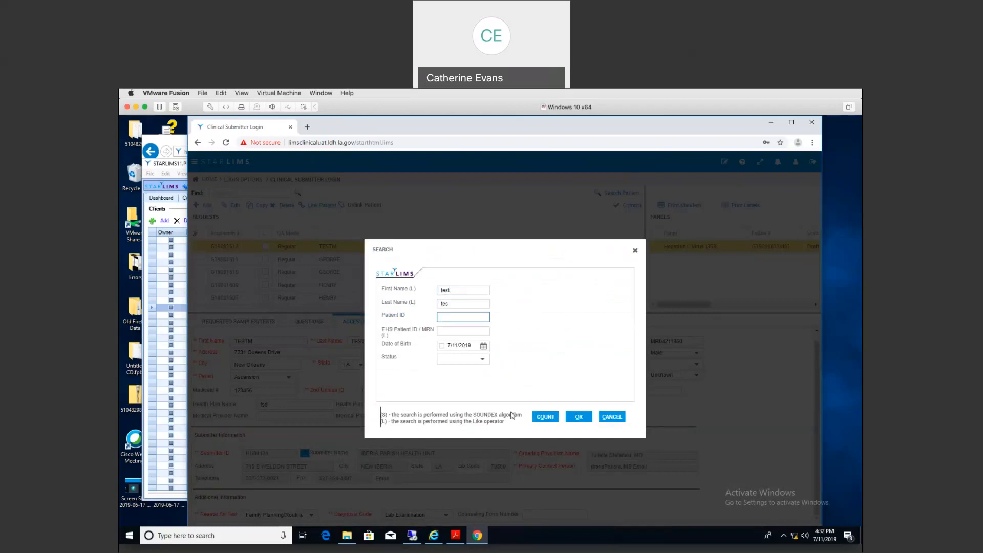
left_click(576, 418)
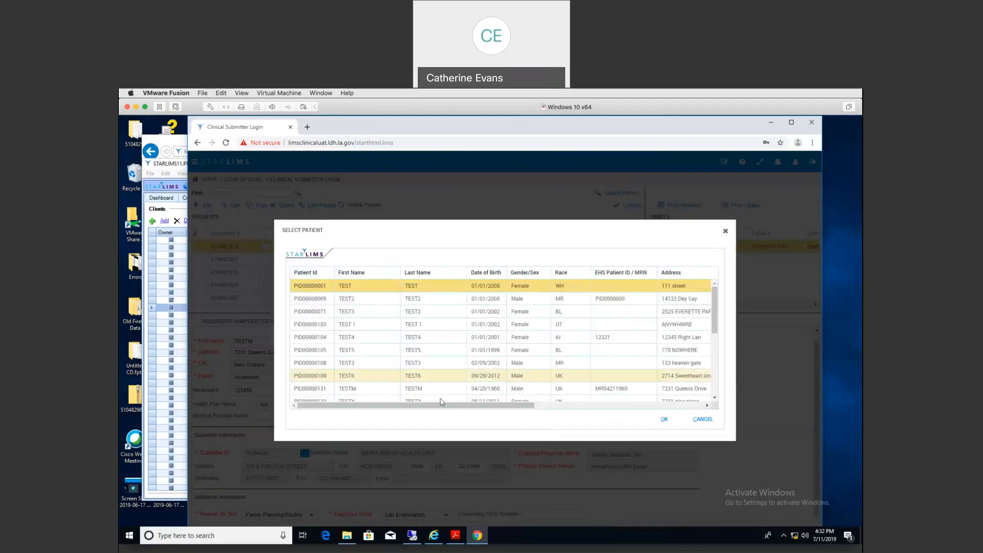
left_click(398, 302)
left_click(664, 420)
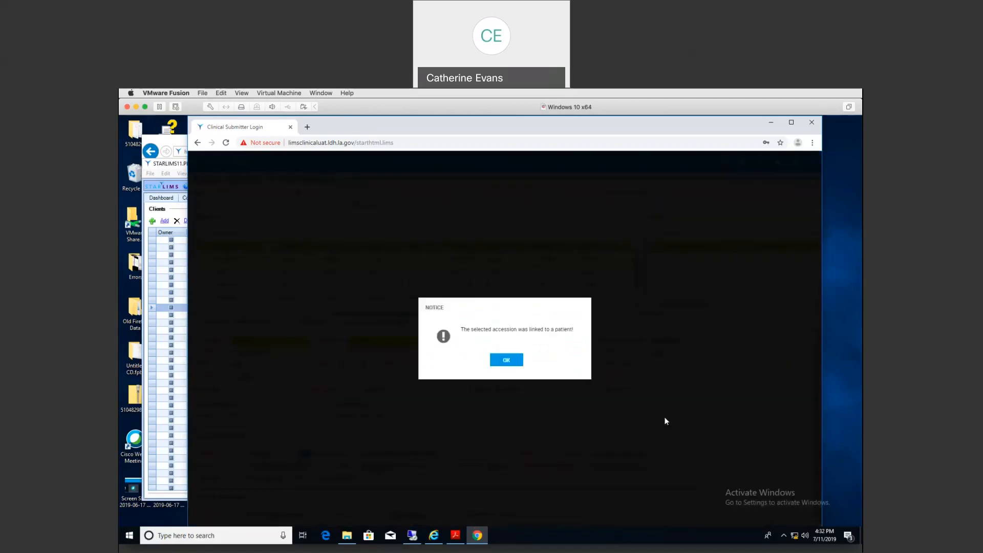
left_click(505, 360)
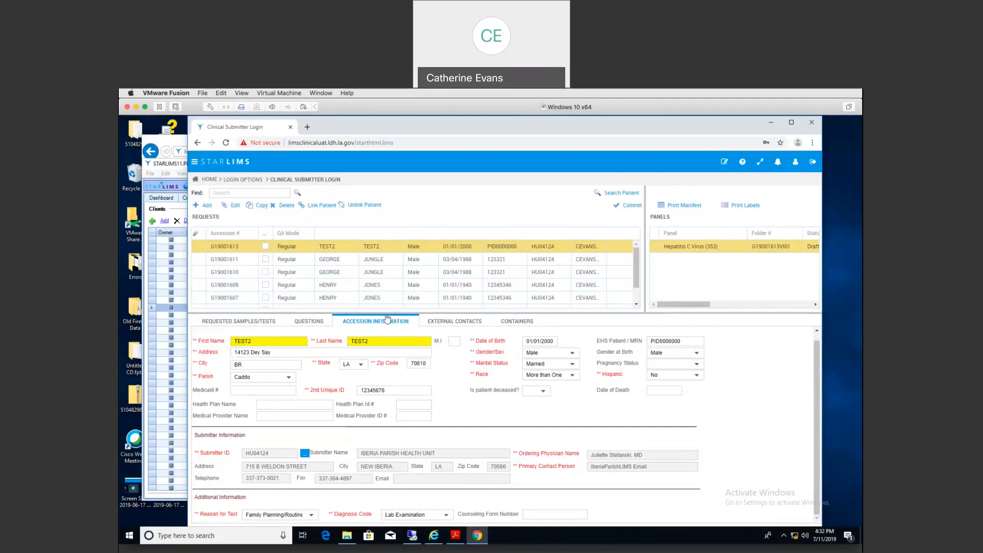
Step: Select all seven requests, G19001605 through G19001613, and start committing them to Commit & Send
left_click_drag(387, 312, 387, 363)
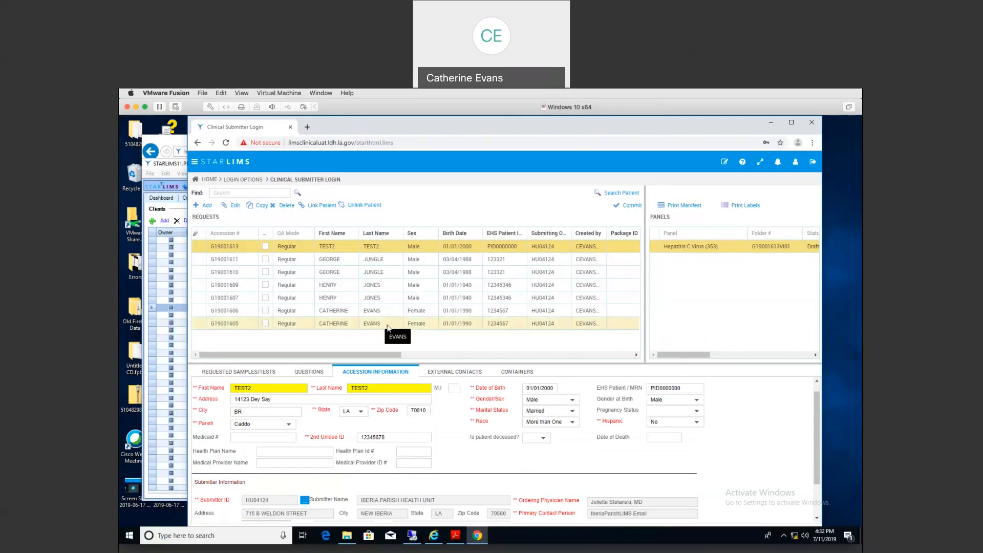
left_click(387, 329, "shift")
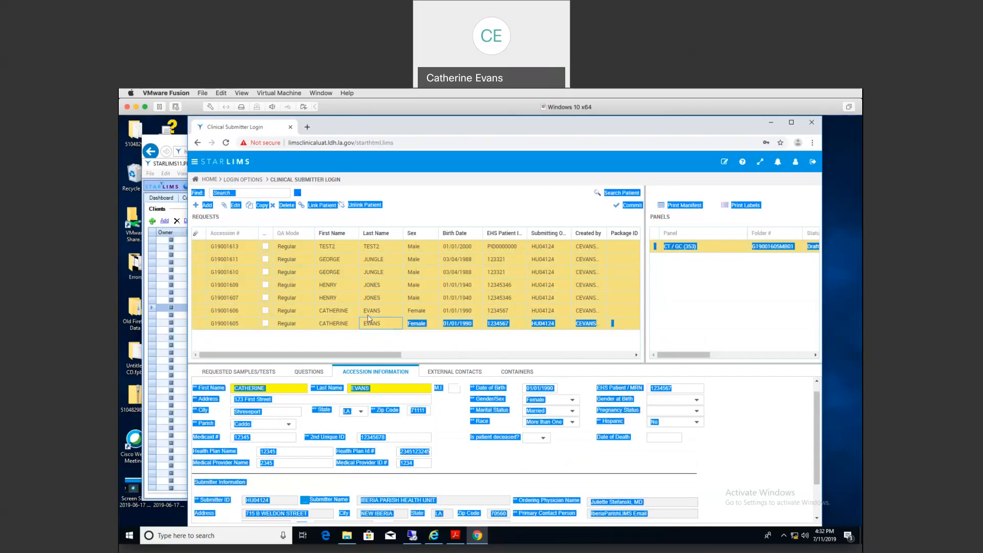
left_click(633, 206)
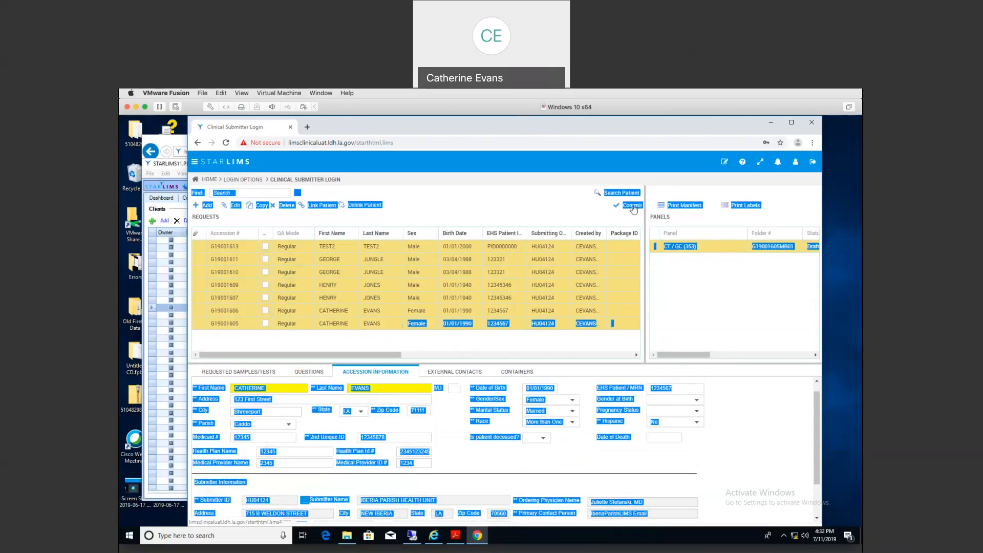
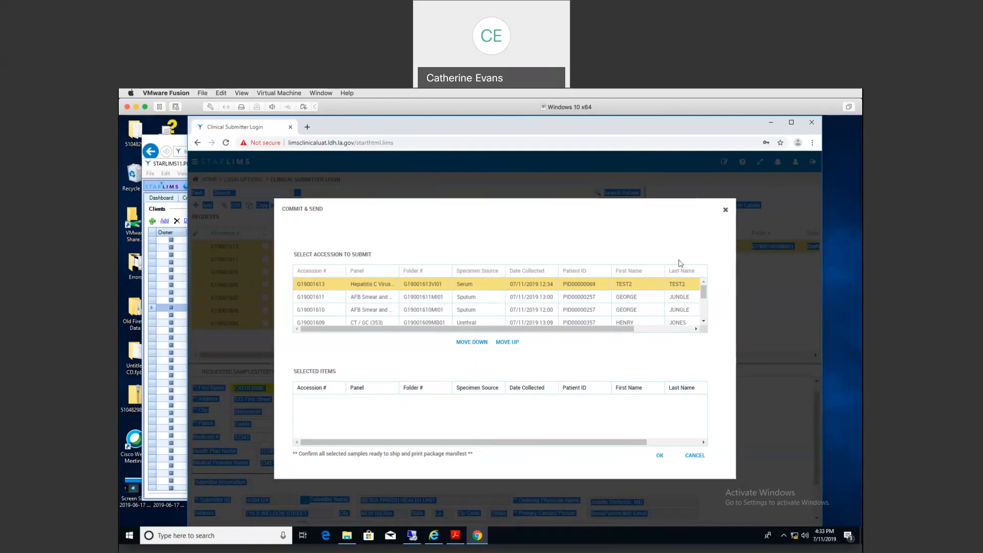
Step: Move accessions G19001605 and G19001606 into Selected Items for shipment
scroll(702, 307, "down", 3)
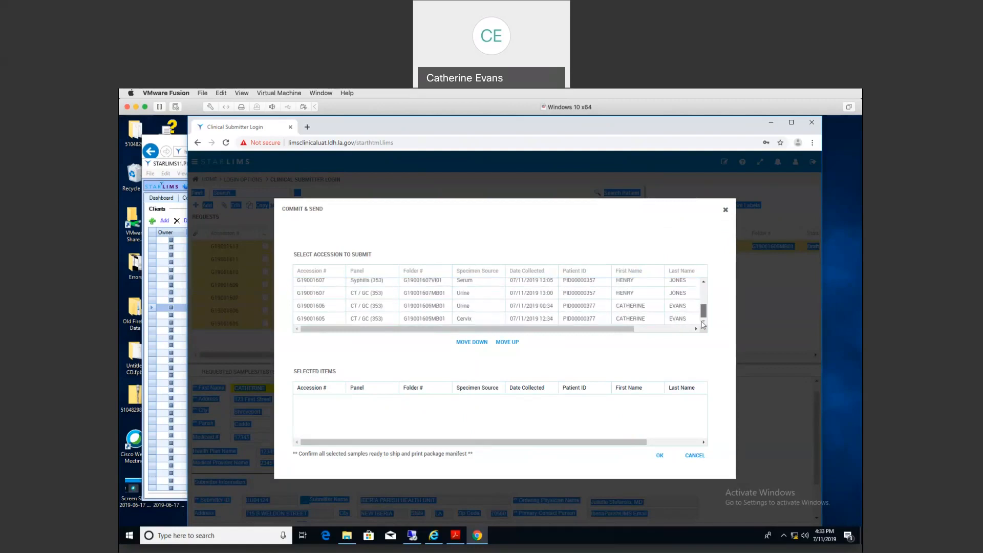
left_click(641, 318)
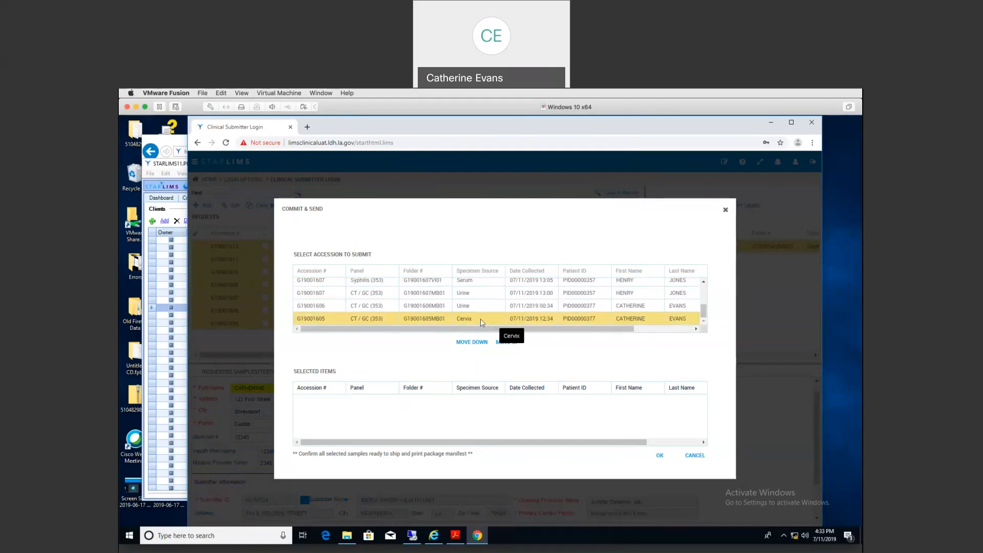
left_click(466, 343)
left_click(430, 405)
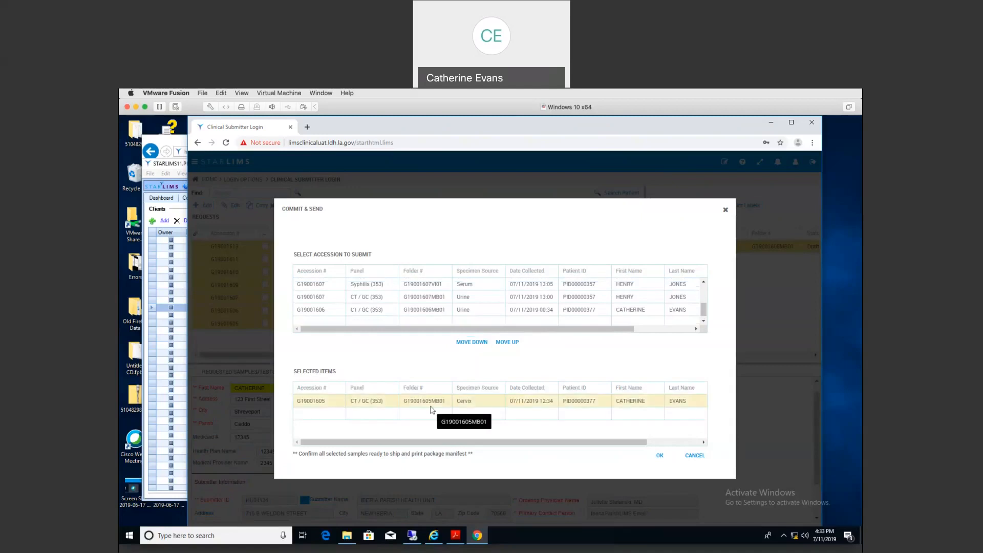
left_click(426, 310)
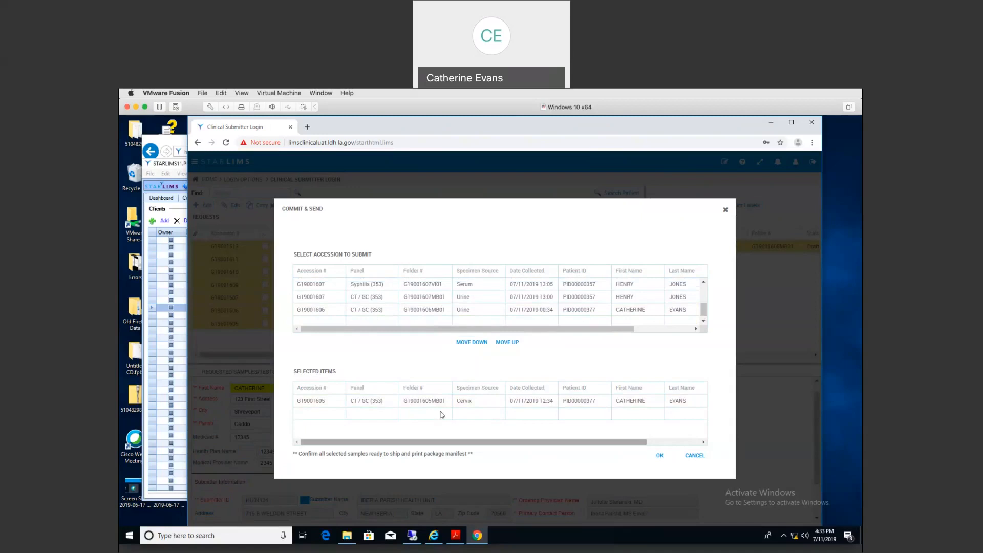
left_click(470, 342)
Step: Add the G19001607 urine CT/GC, Syphilis and HIV Combo rows to Selected Items
left_click(434, 307)
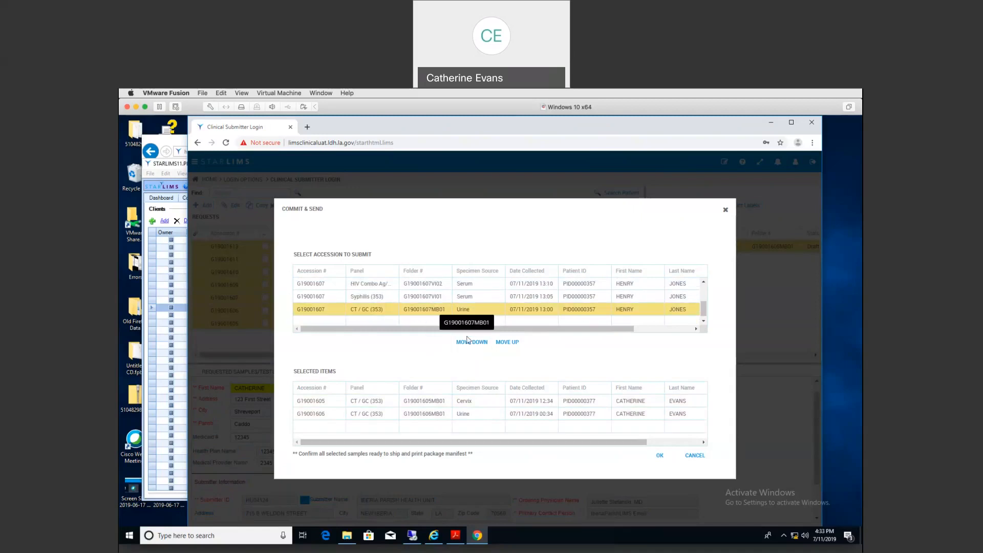
left_click(468, 342)
left_click(407, 309)
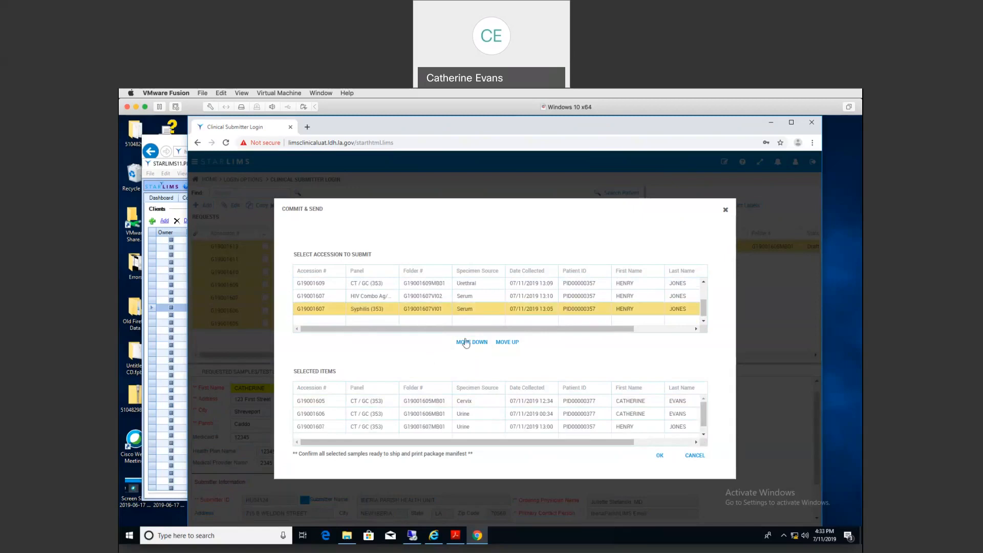
left_click(467, 342)
left_click(429, 309)
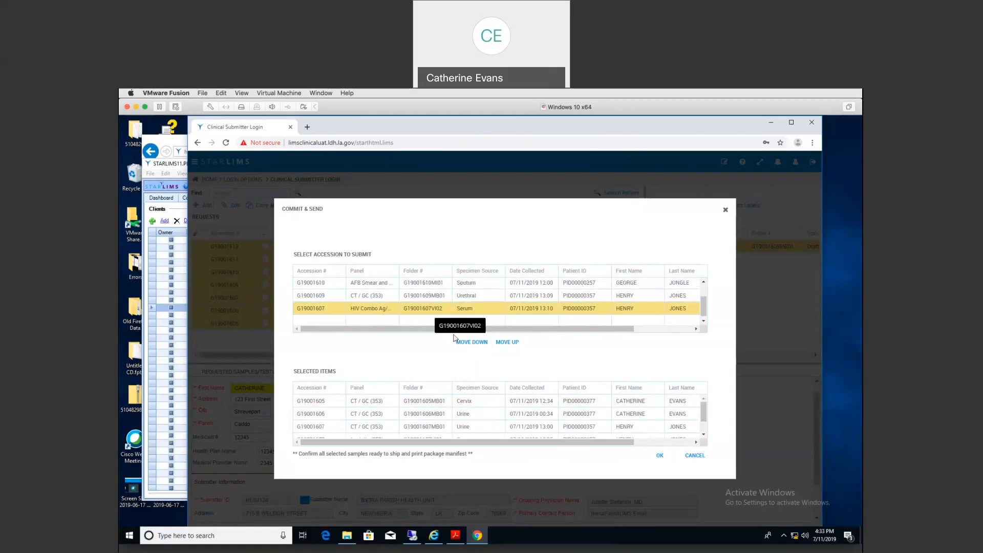
left_click(471, 343)
Step: Add G19001609 and G19001613, leave G19001610 and G19001611 out, and commit the package
left_click(424, 309)
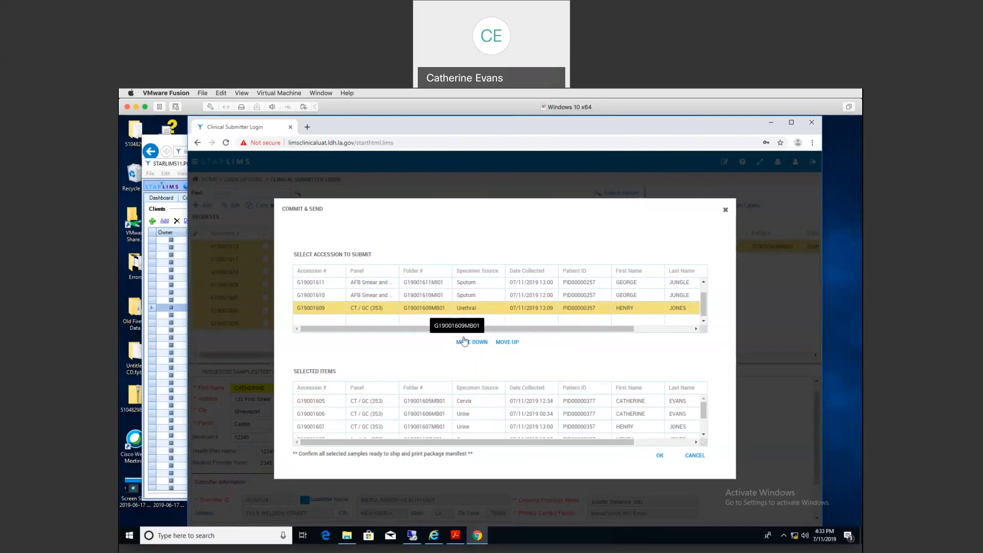
left_click(469, 342)
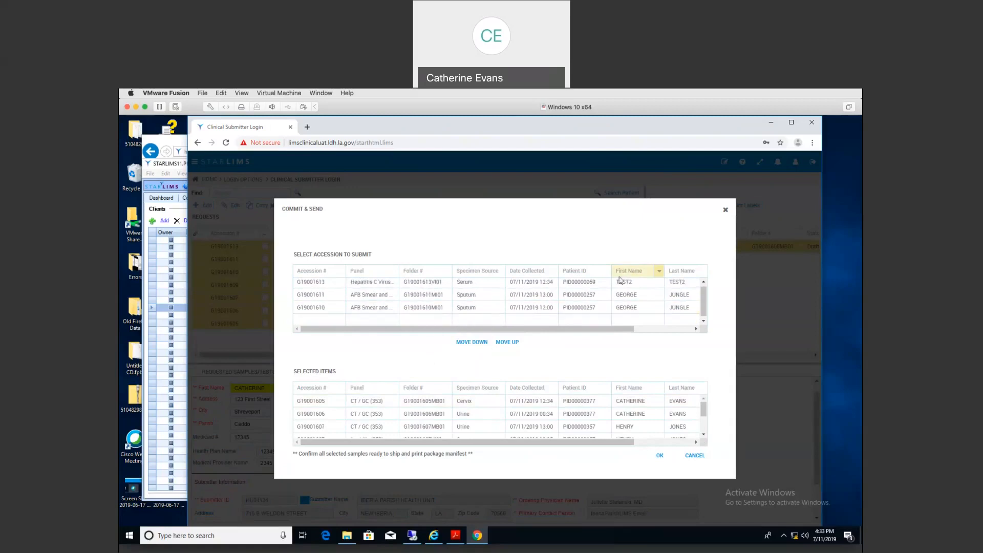
left_click(621, 281)
left_click(467, 342)
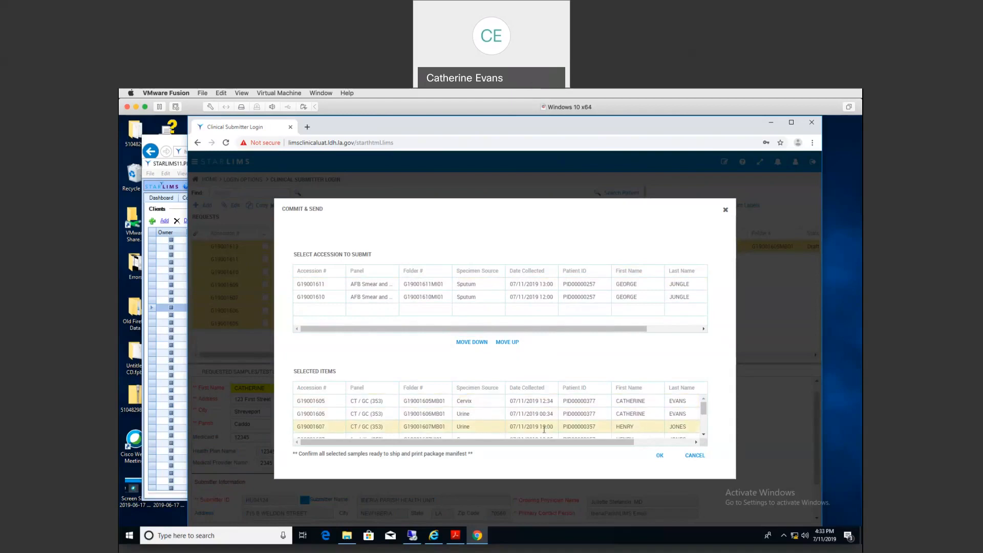
left_click(425, 414)
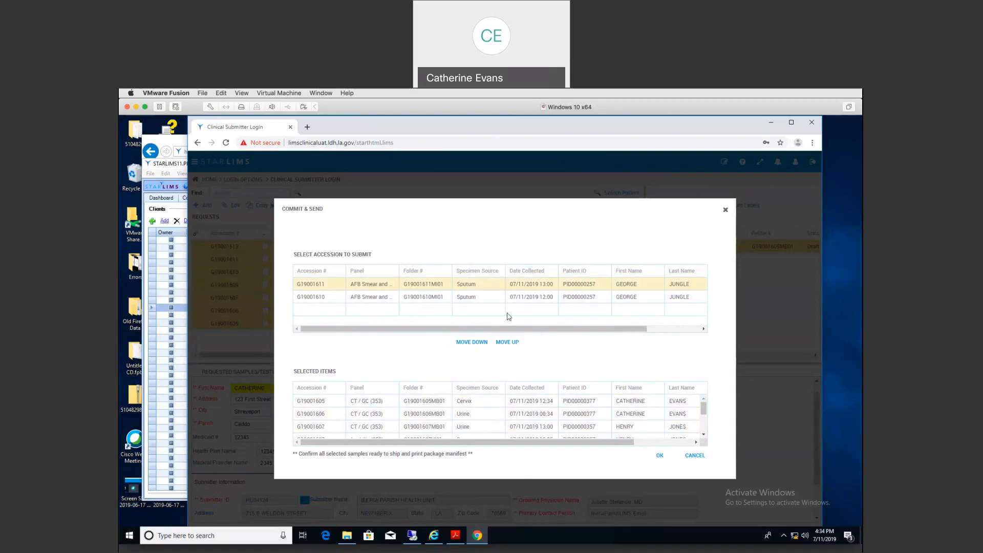
left_click(547, 297)
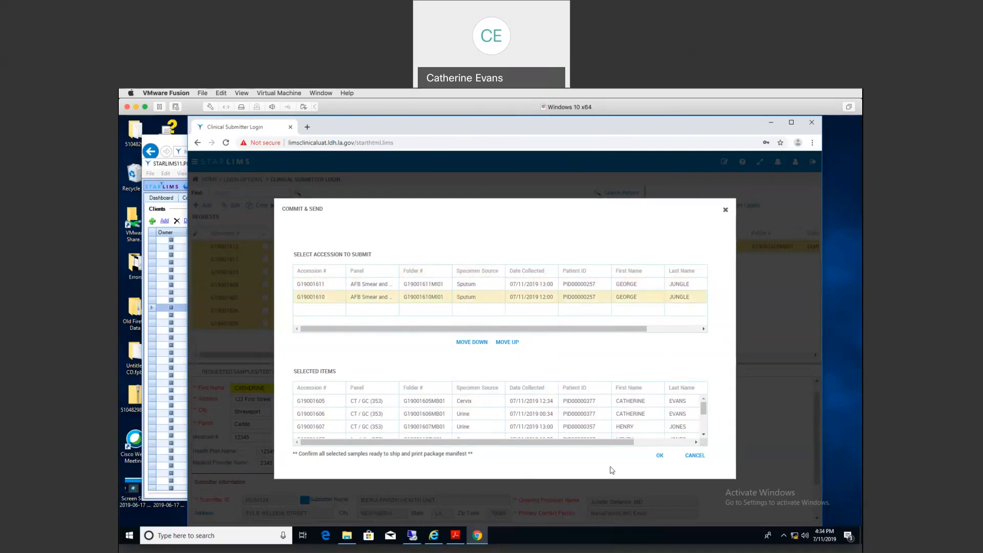
left_click(659, 455)
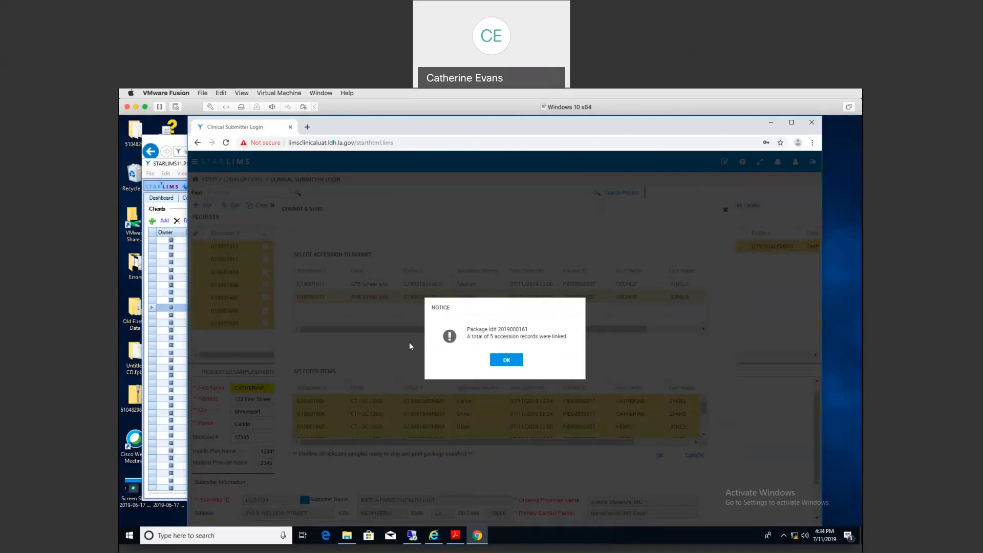
left_click(505, 361)
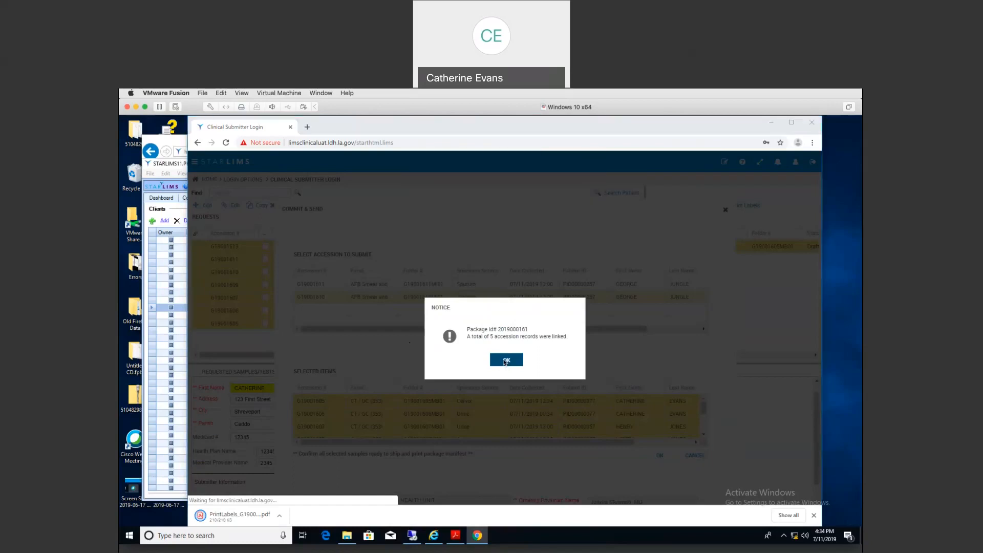
left_click(506, 361)
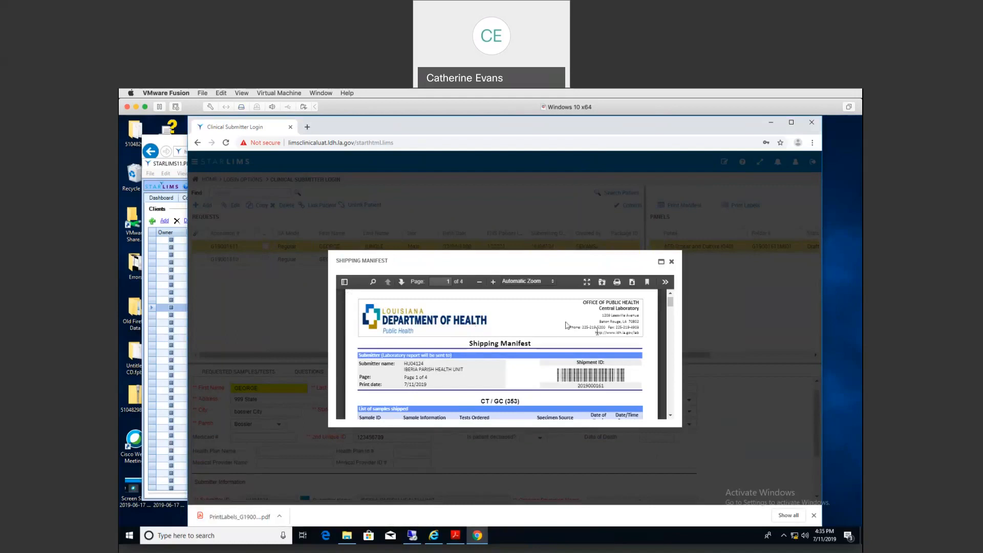
Step: Page through the four-page shipping manifest, then close it and the shipping label
left_click_drag(671, 302, 671, 310)
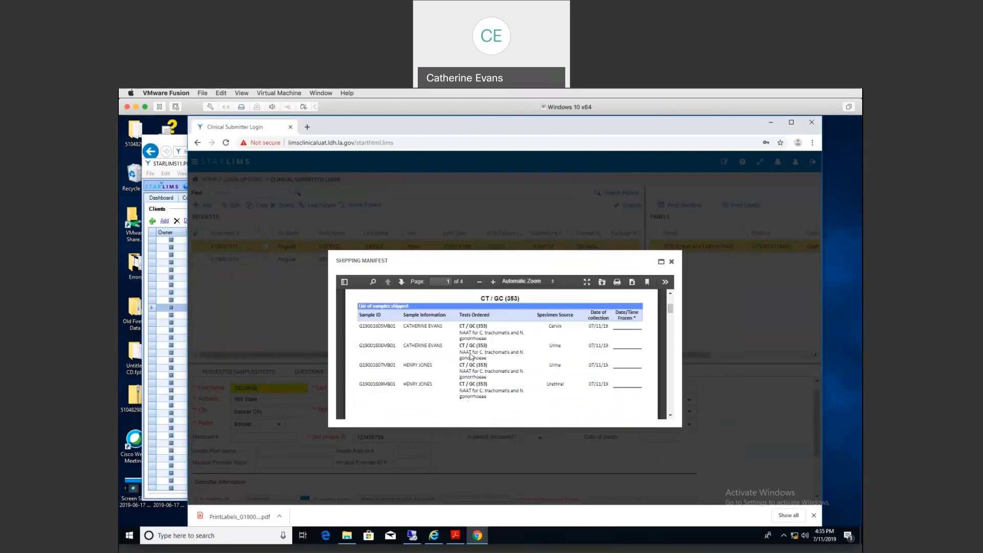
left_click(404, 282)
left_click(404, 282)
left_click(404, 283)
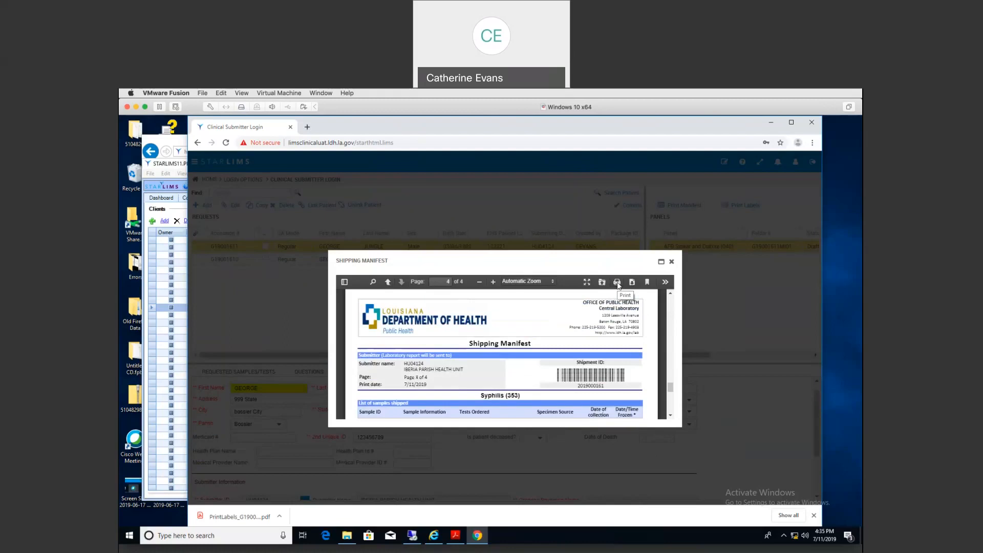
left_click(672, 262)
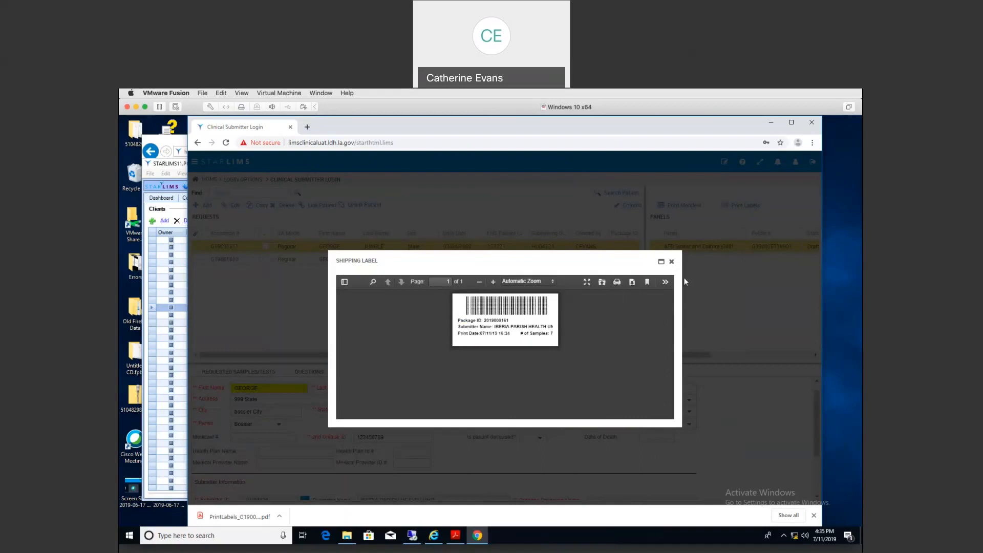
left_click(672, 262)
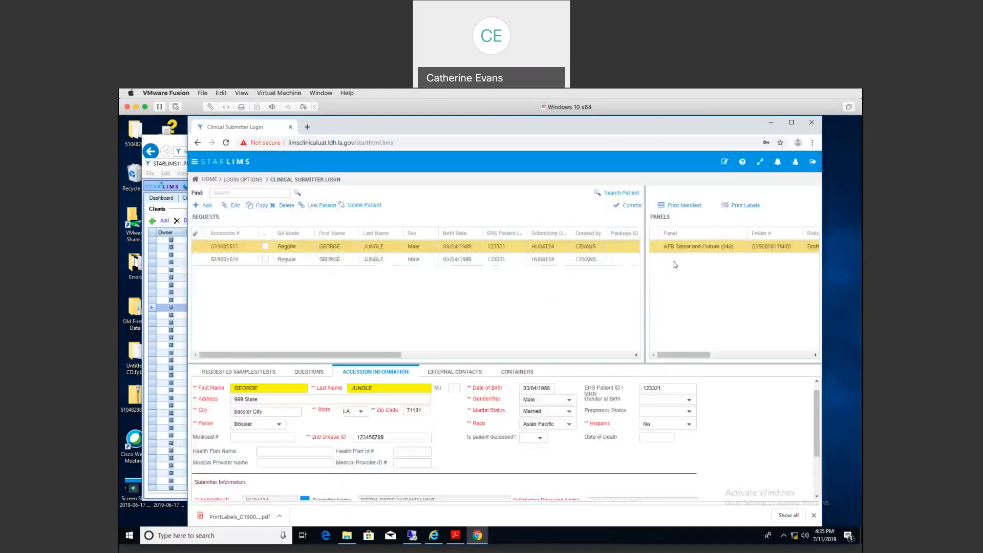
left_click(227, 518)
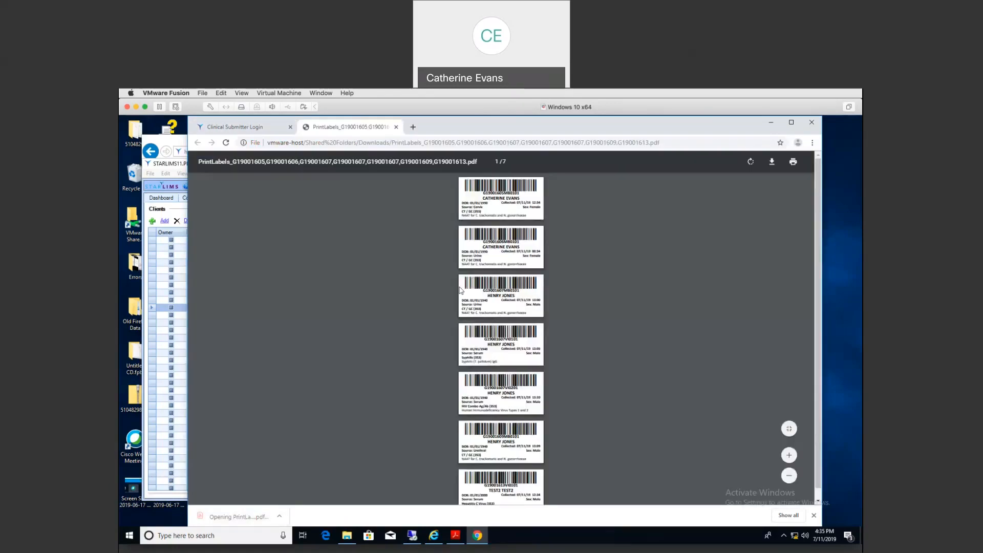
left_click(397, 131)
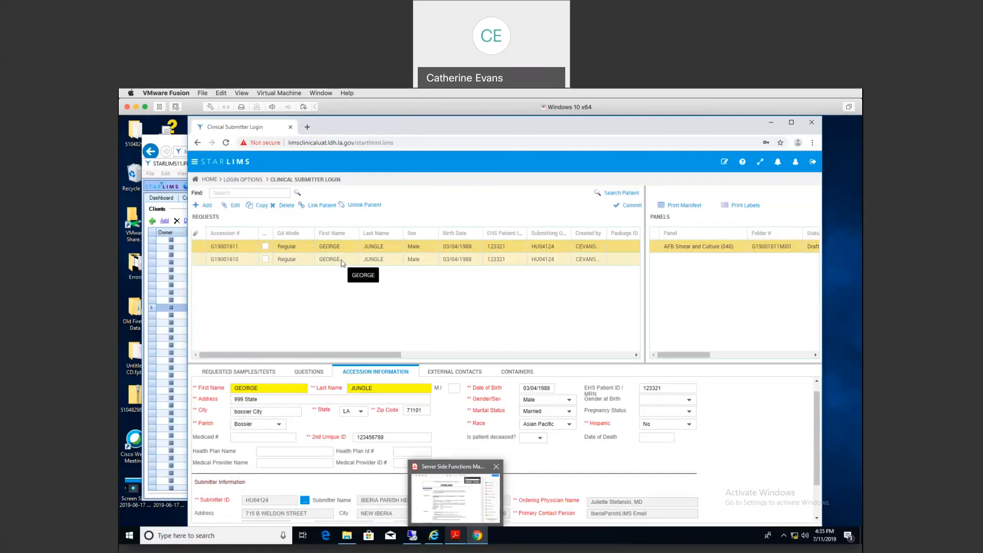
Step: Start committing the remaining requests and add both accessions to Selected Items
double_click(342, 262)
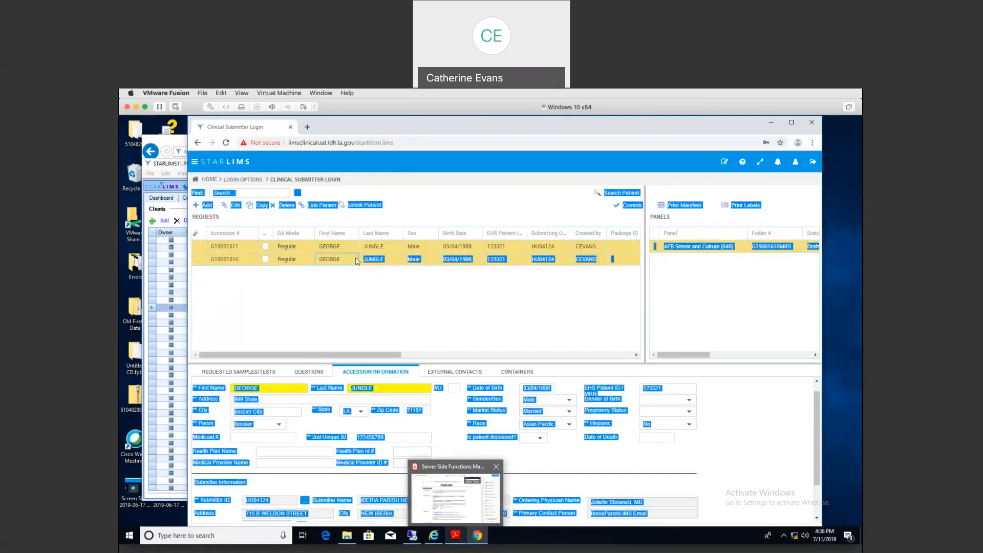
left_click(633, 205)
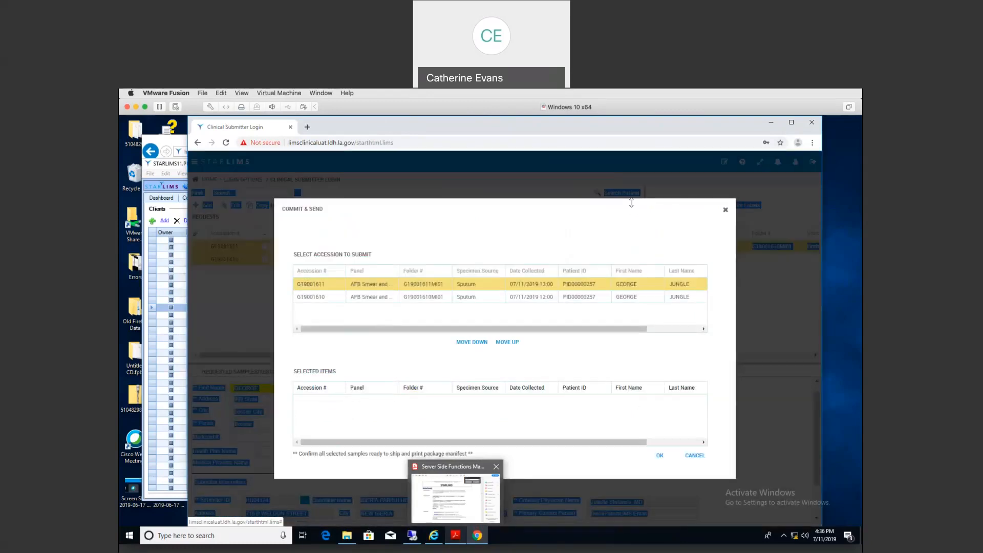
left_click(466, 344)
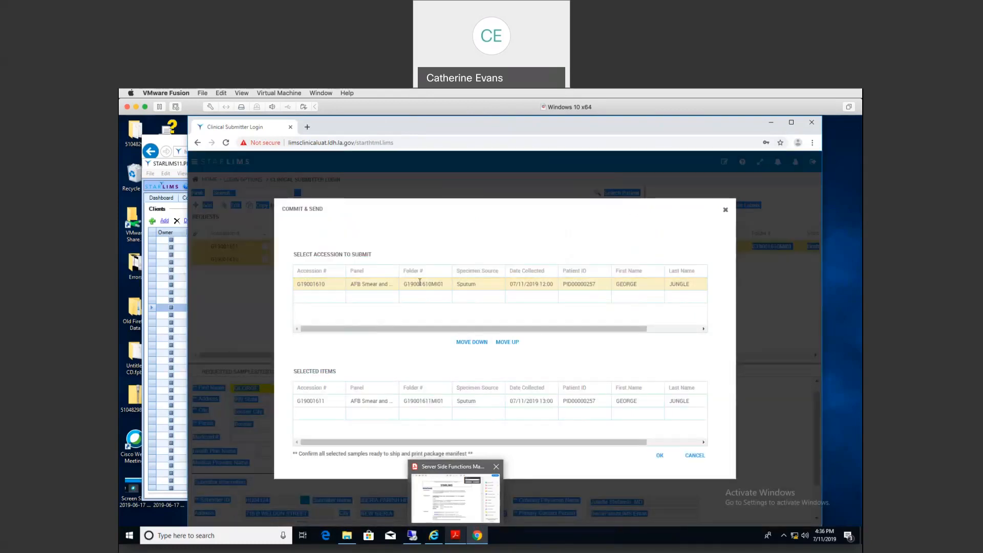
left_click(466, 344)
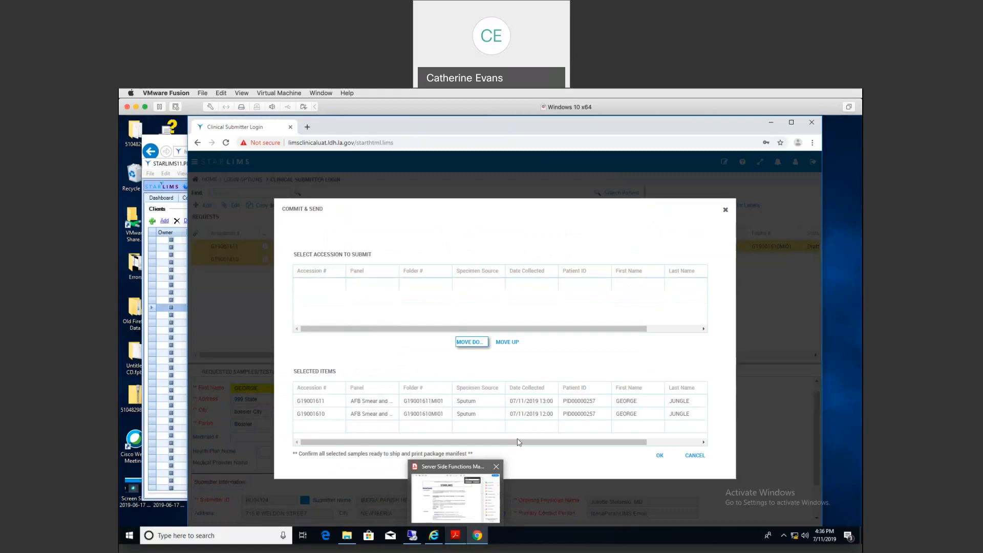
left_click(469, 404)
left_click(468, 404)
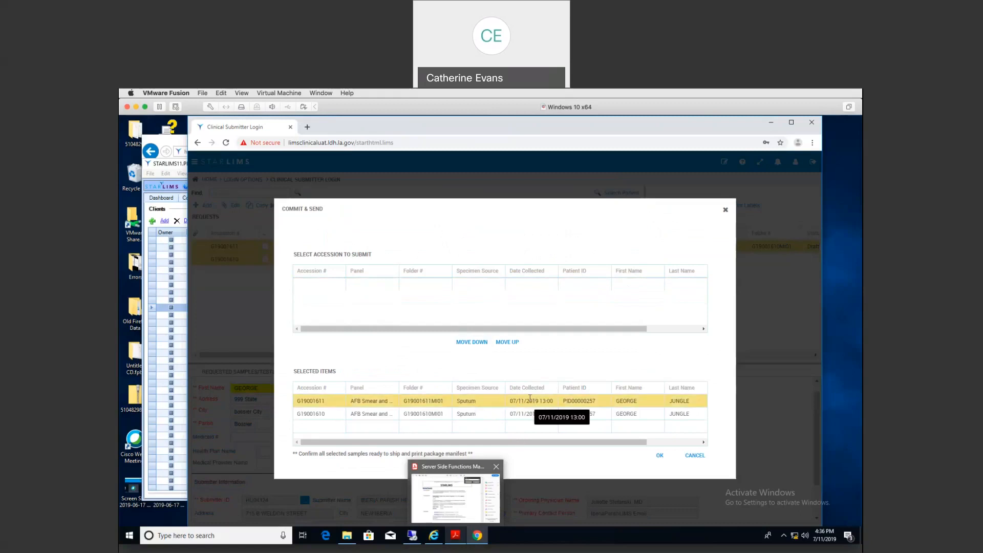
left_click(506, 344)
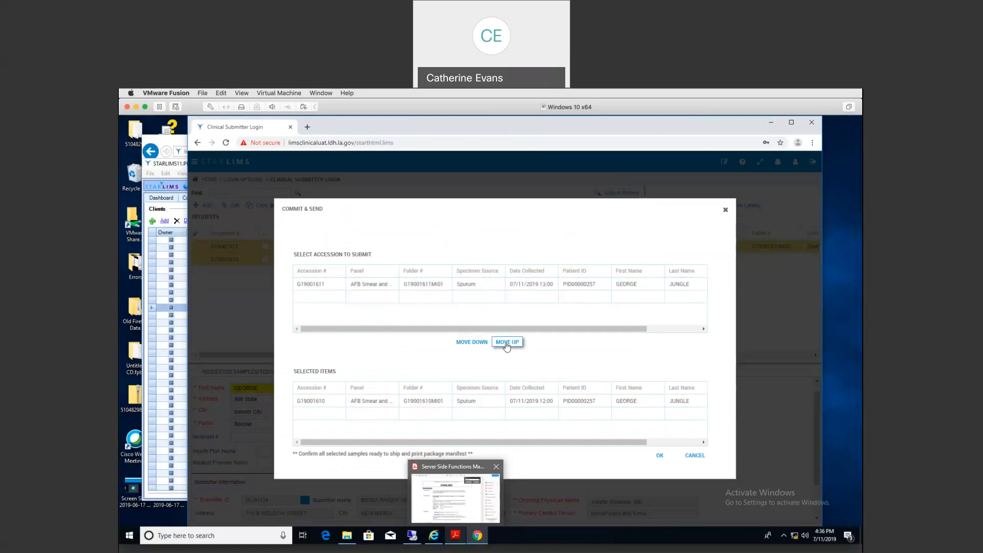
left_click(426, 285)
left_click(464, 342)
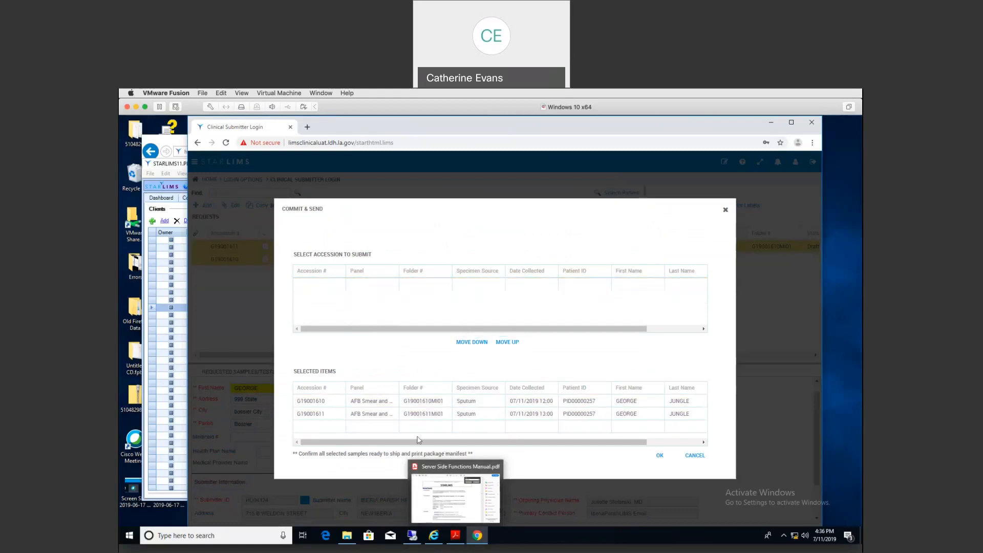
left_click(660, 457)
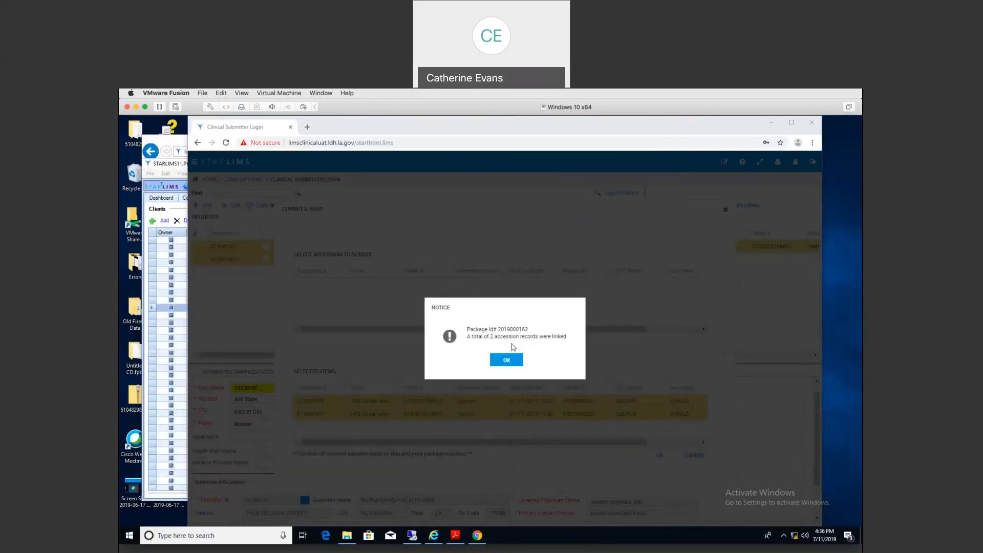
left_click(506, 361)
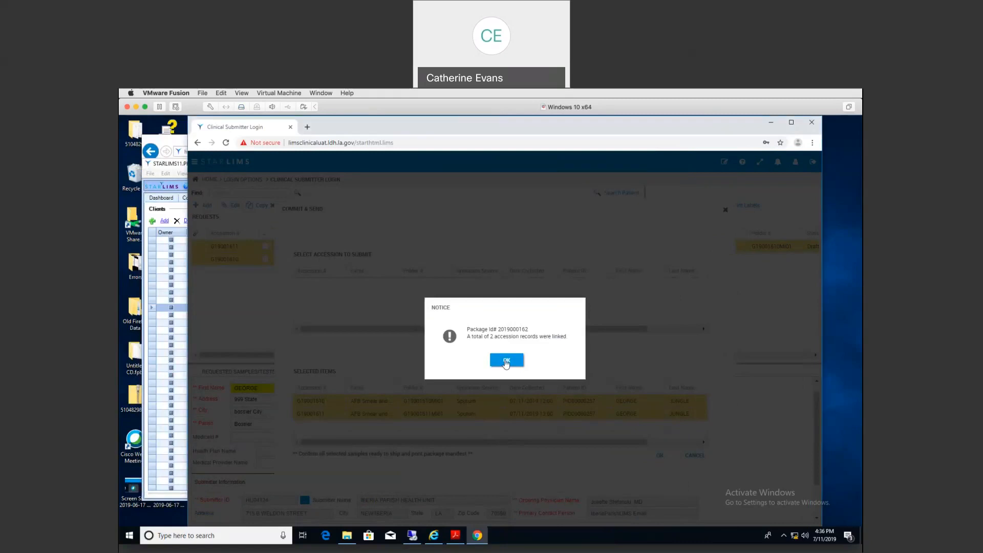
left_click(506, 362)
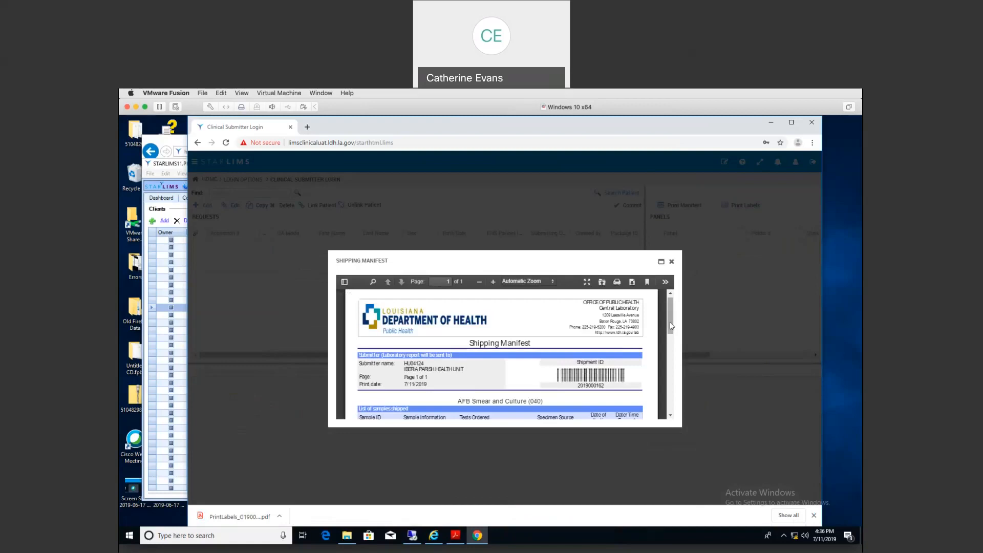
left_click_drag(672, 325, 670, 350)
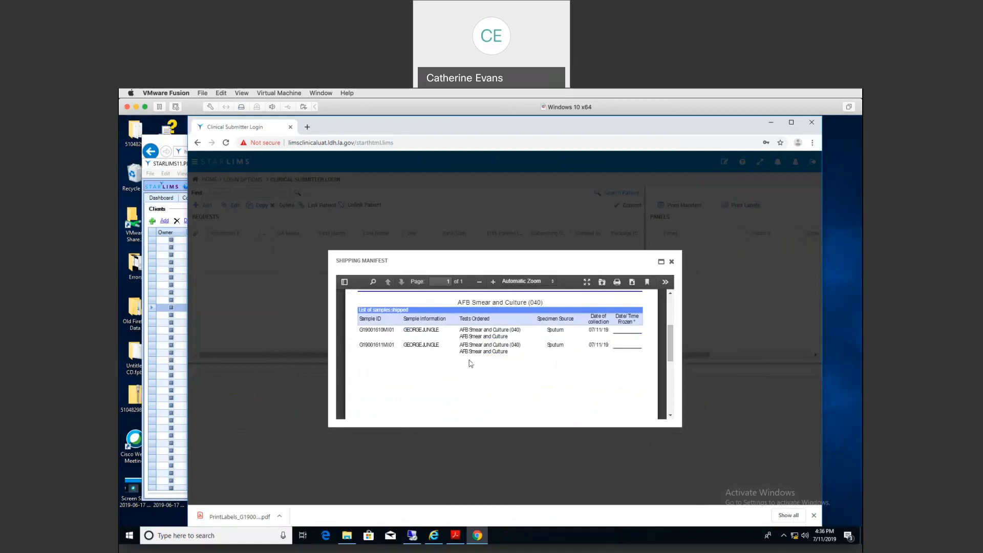
left_click(673, 263)
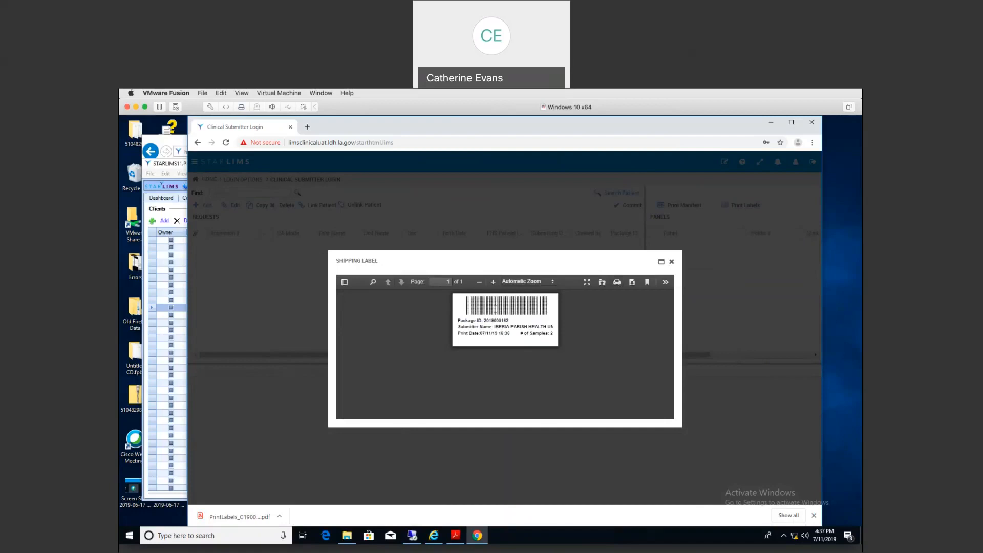
Step: Close the shipping label and view PrintLabels_G19001610,G19001611.pdf before closing its tab
left_click(672, 262)
left_click(250, 513)
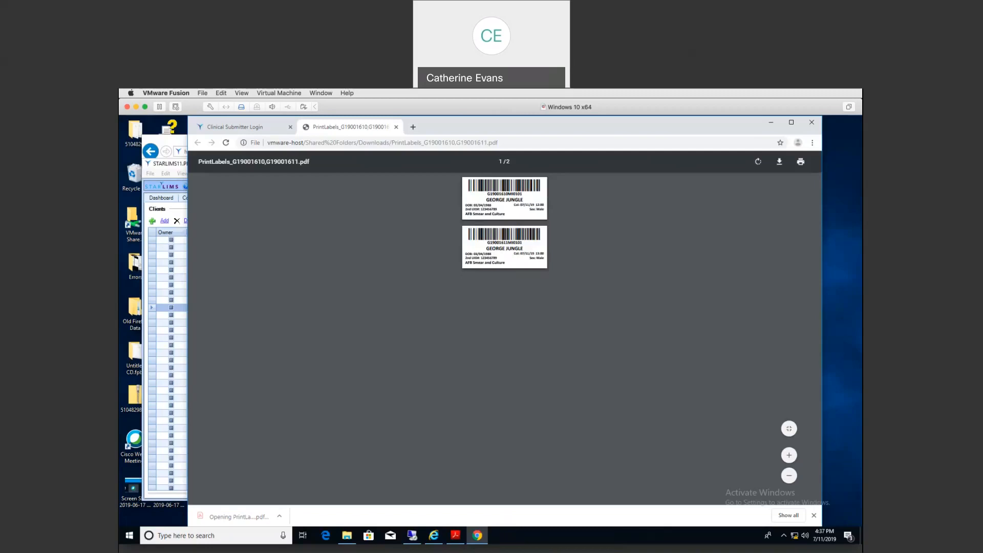
key("ctrl+w")
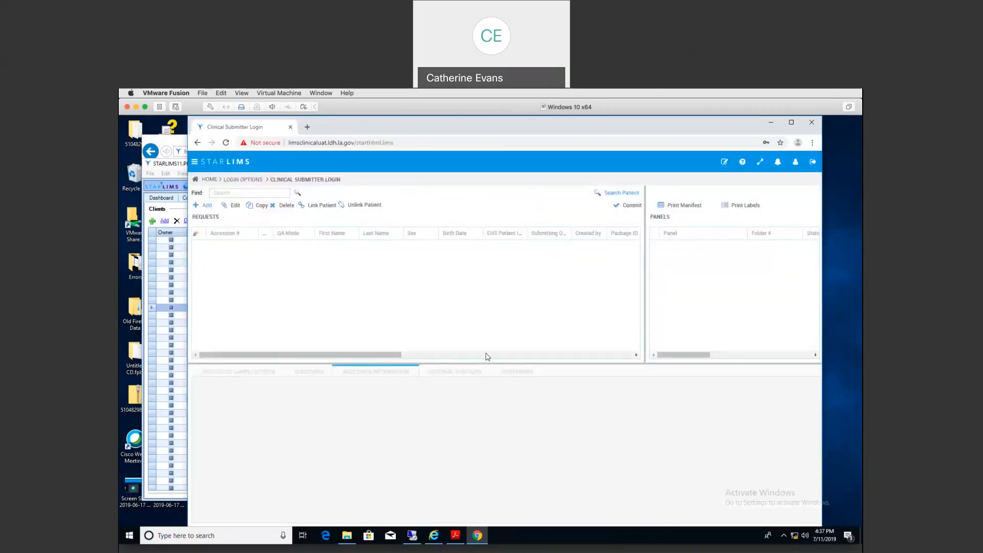
Step: Shrink the requests and panels grids and go to My Results Review under Reports and Queries
left_click_drag(487, 364, 463, 295)
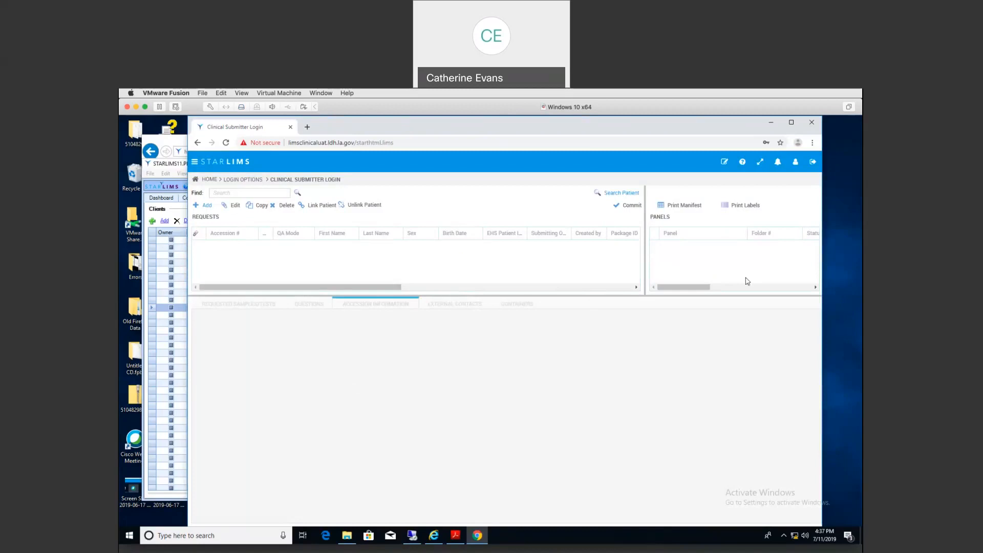
left_click(778, 163)
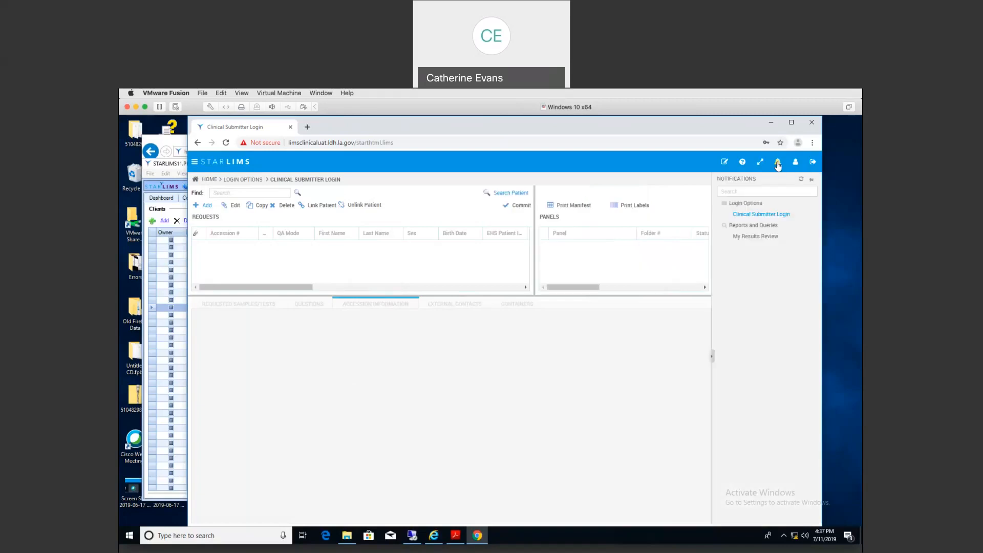
left_click(756, 237)
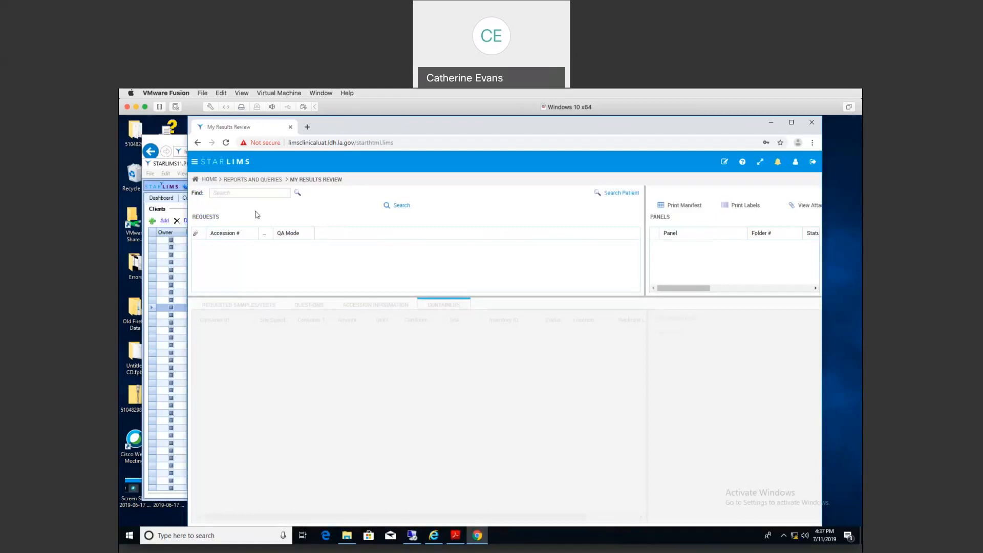
Step: Search requests by Manifest ID 161, counting matches before loading them
left_click(400, 207)
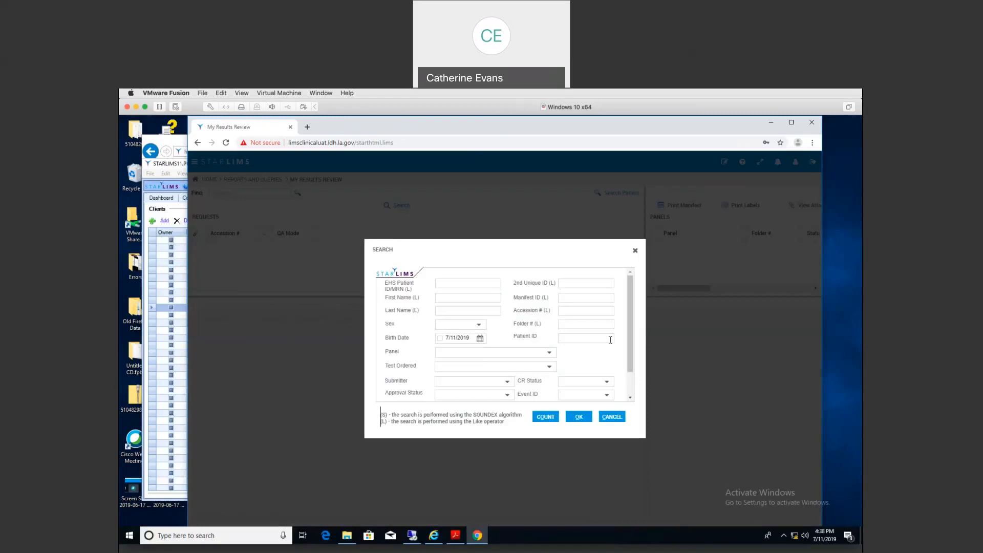
scroll(611, 340, "down", 2)
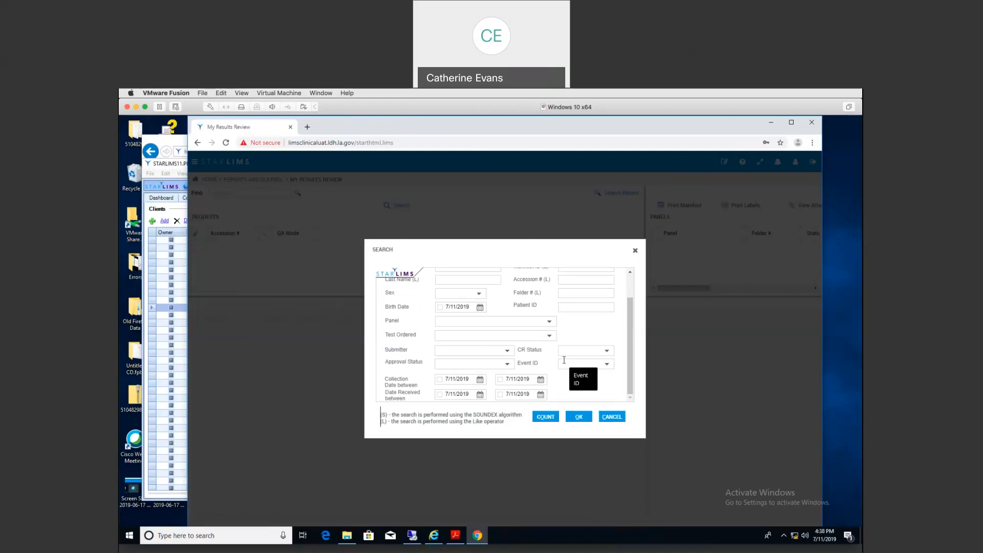
scroll(630, 333, "up", 2)
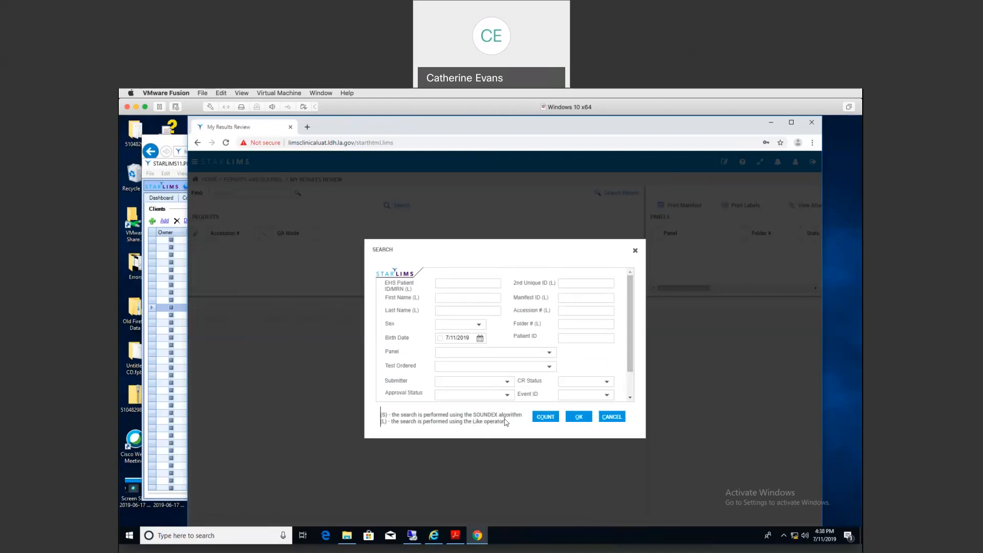
left_click(567, 298)
type("161")
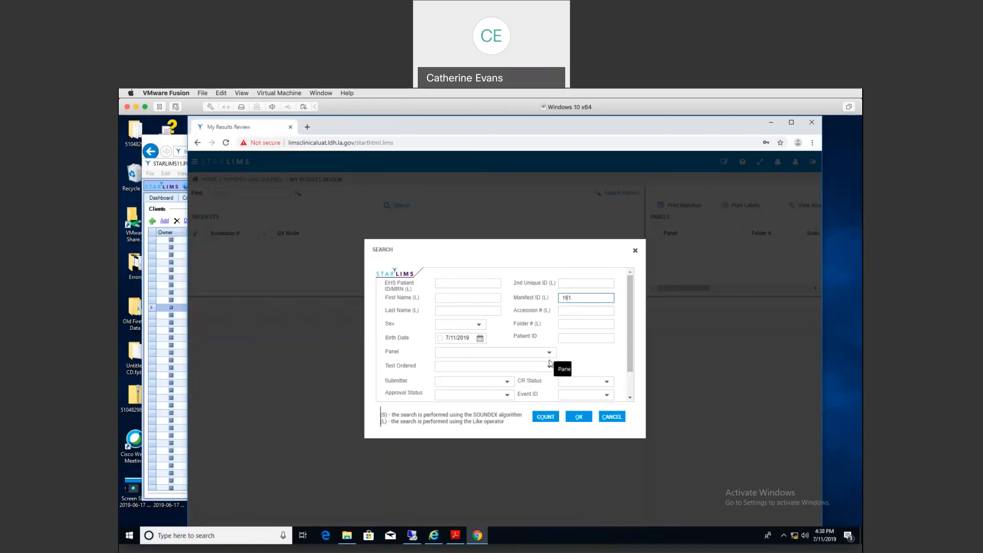
left_click(541, 418)
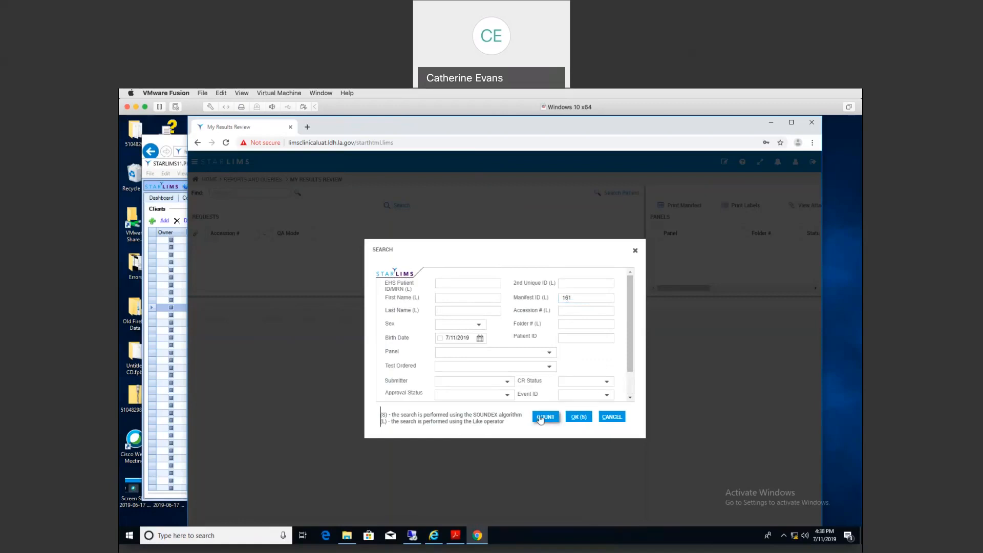
left_click(578, 417)
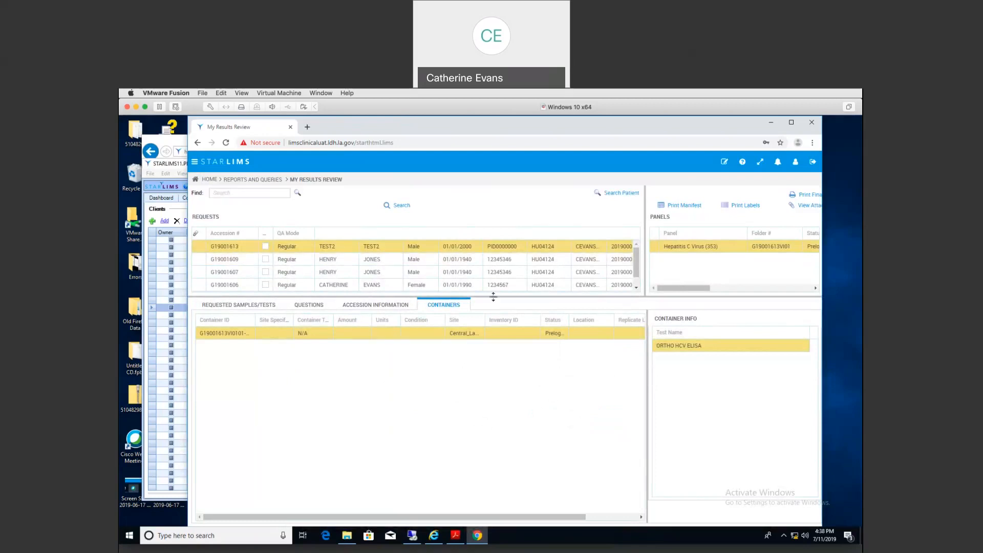
left_click_drag(493, 297, 493, 346)
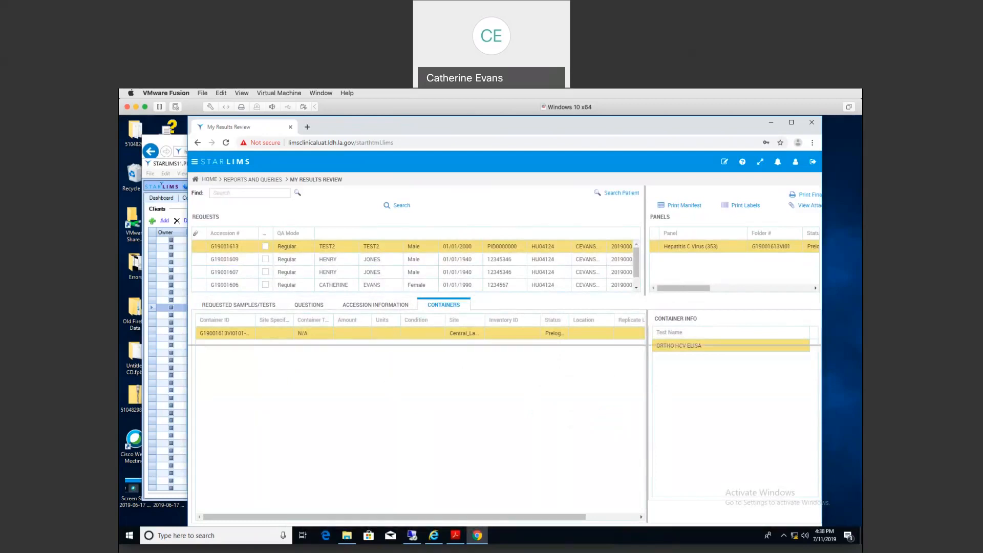
left_click_drag(382, 338, 453, 340)
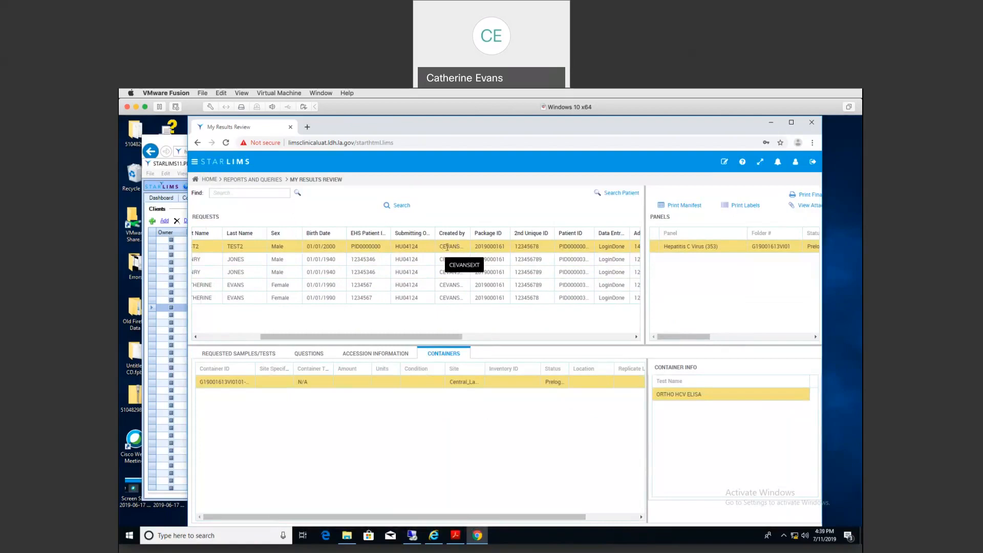
left_click(682, 206)
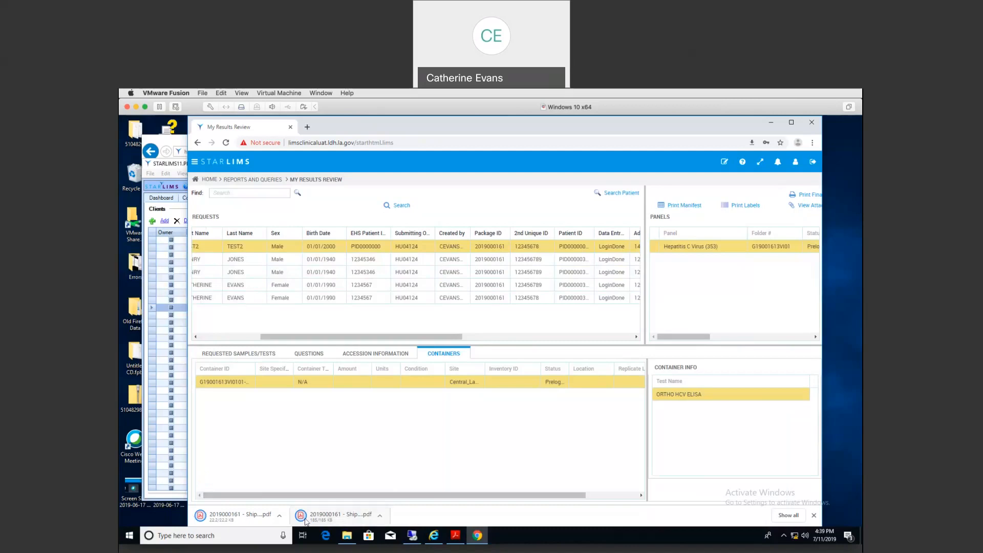
left_click(320, 520)
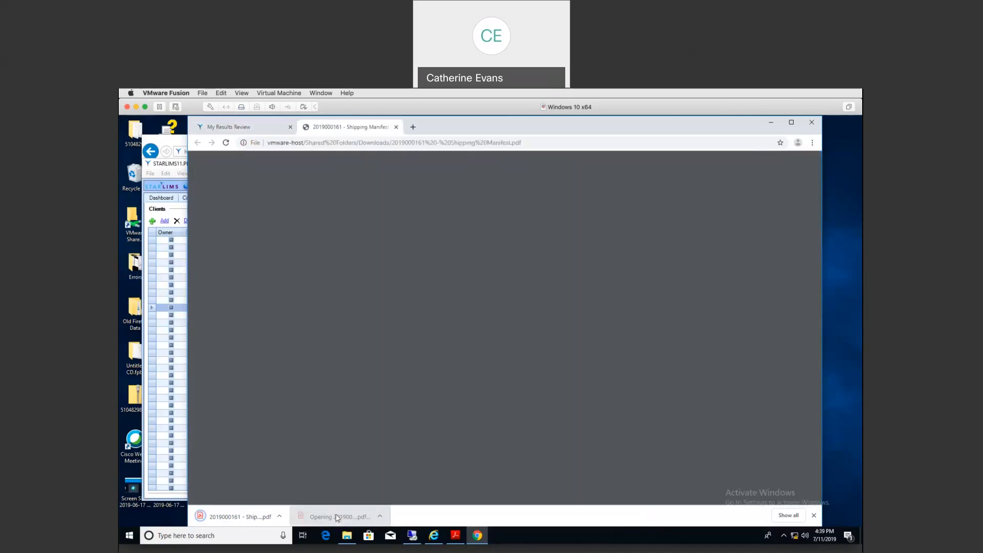
left_click(397, 128)
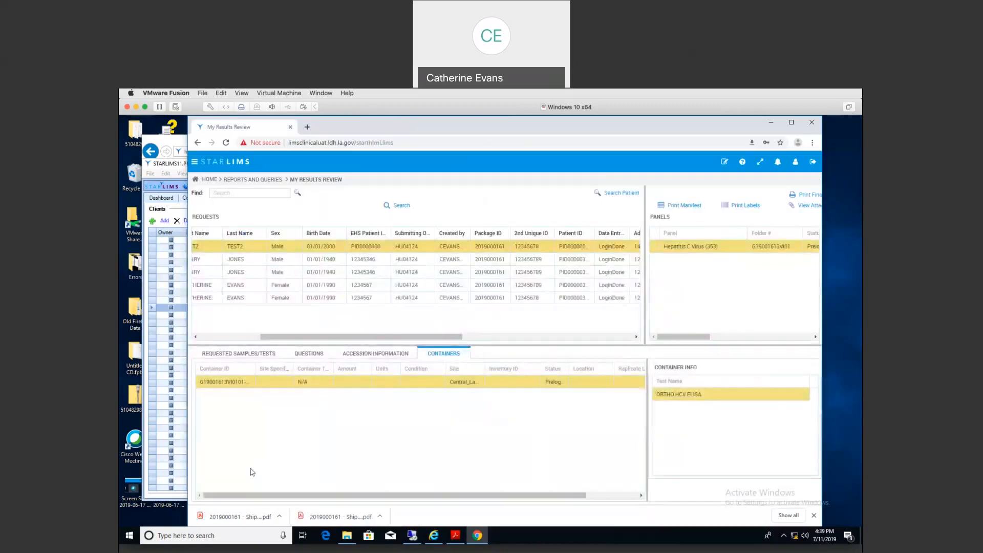
left_click(240, 517)
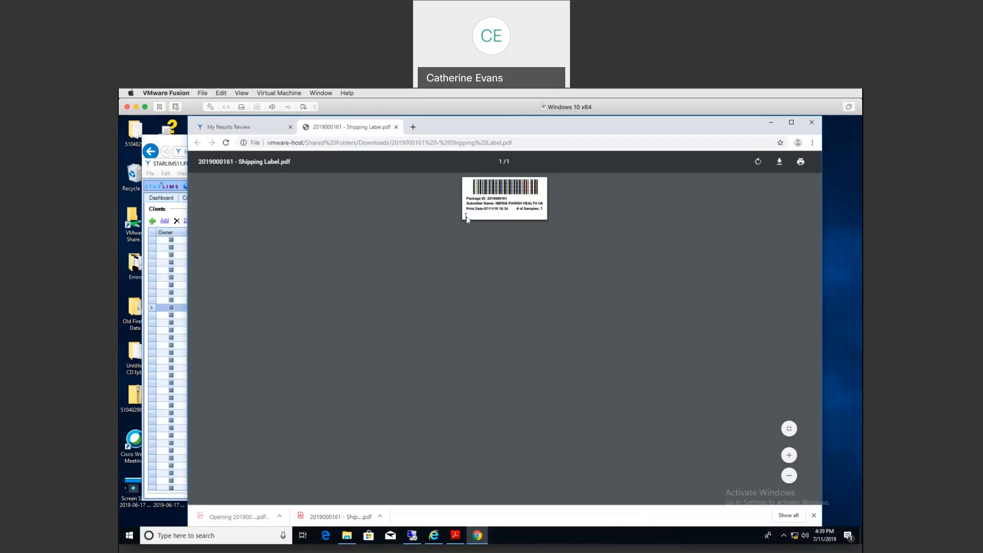
left_click(396, 127)
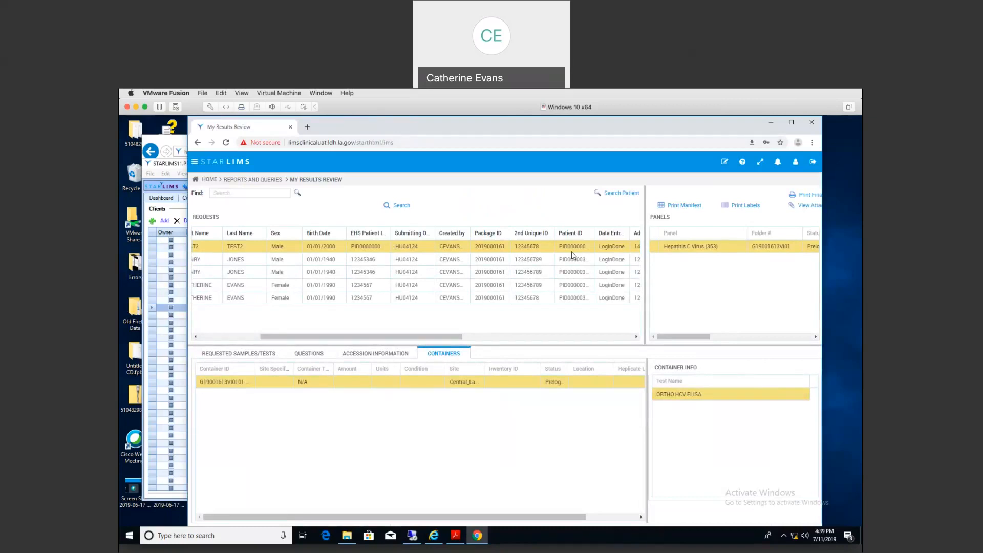
Step: Widen the Panels area and its Status column, then show the TEST2 request's Accession Information
left_click_drag(644, 278, 600, 277)
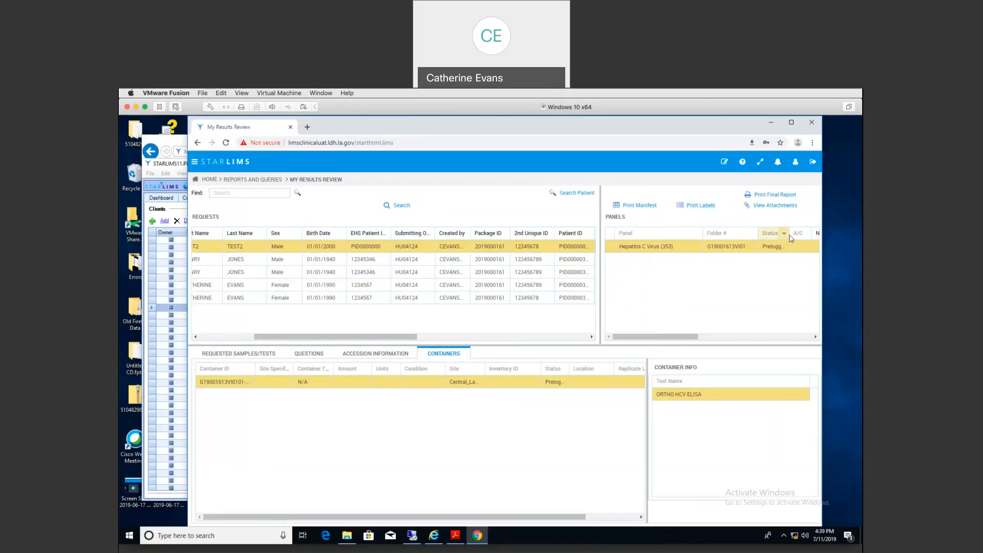
left_click_drag(789, 234, 809, 234)
left_click(244, 355)
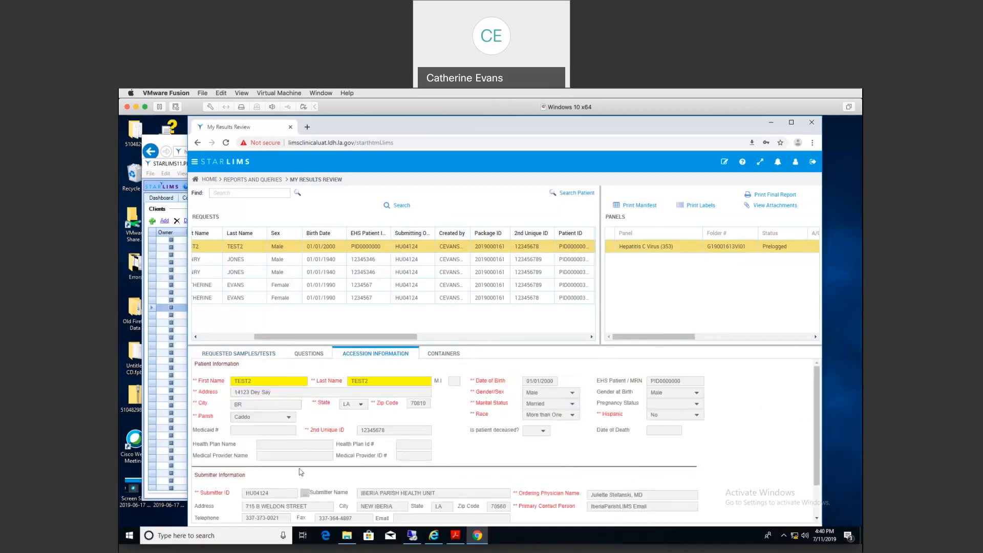
Step: Search requests with Iberia Parish Health Unit chosen as the Submitter
left_click(401, 206)
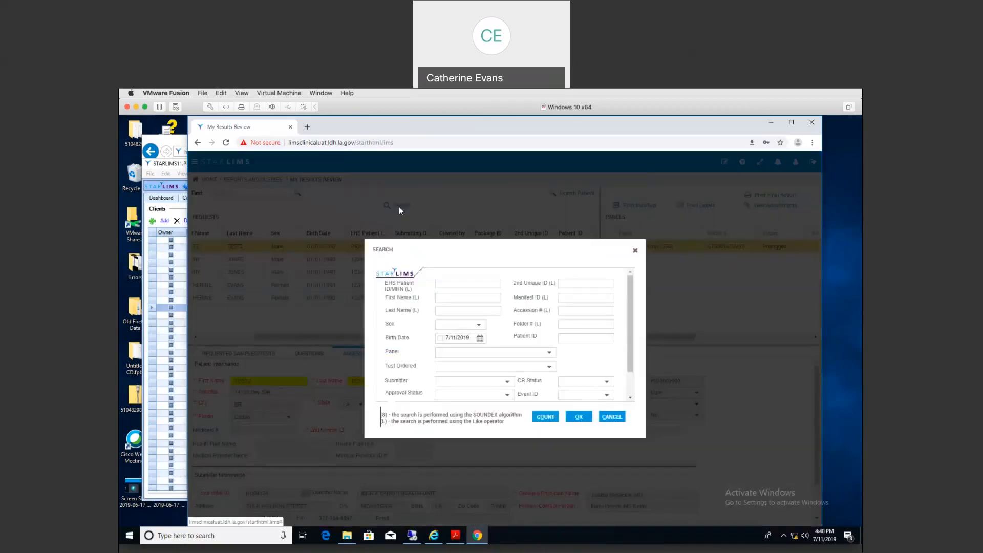
left_click_drag(631, 342, 630, 372)
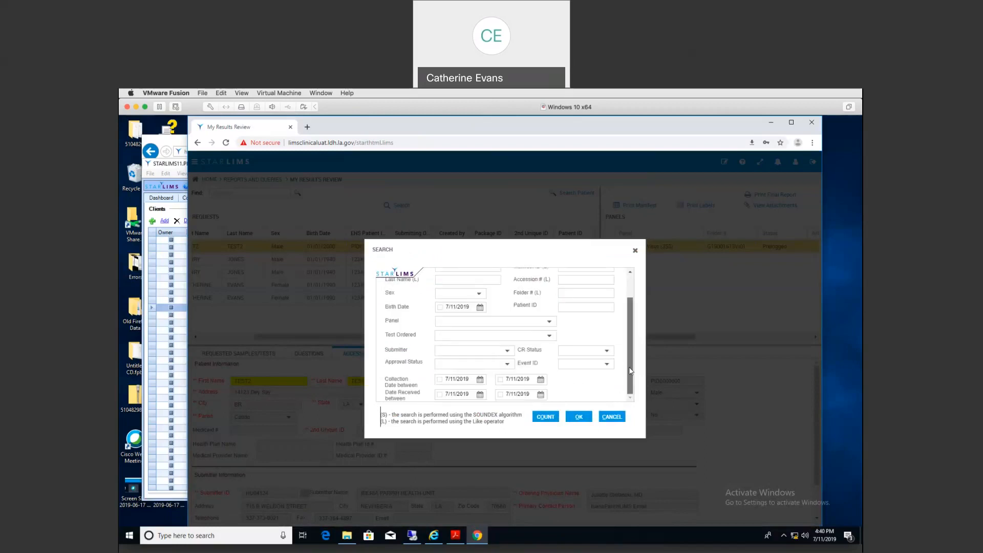
left_click(507, 352)
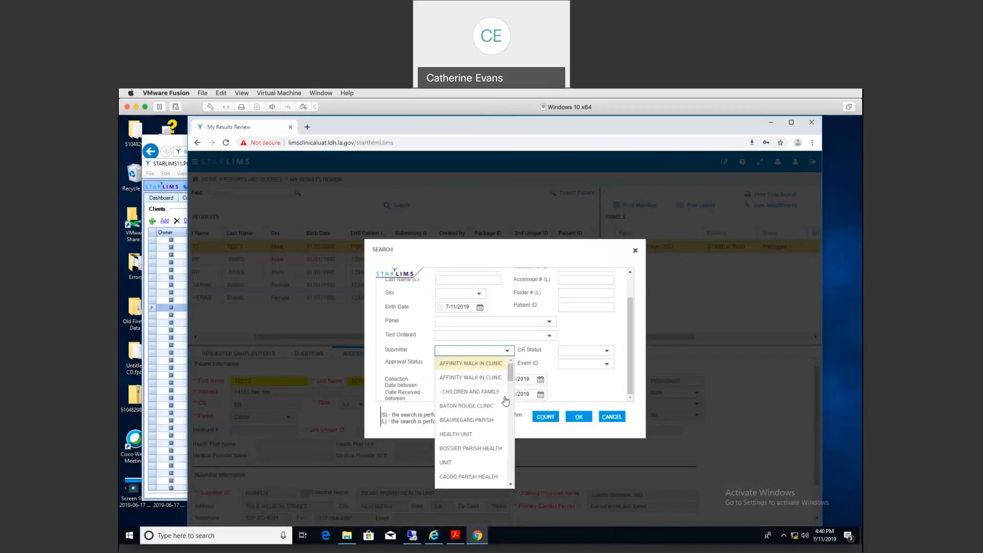
scroll(505, 400, "down", 5)
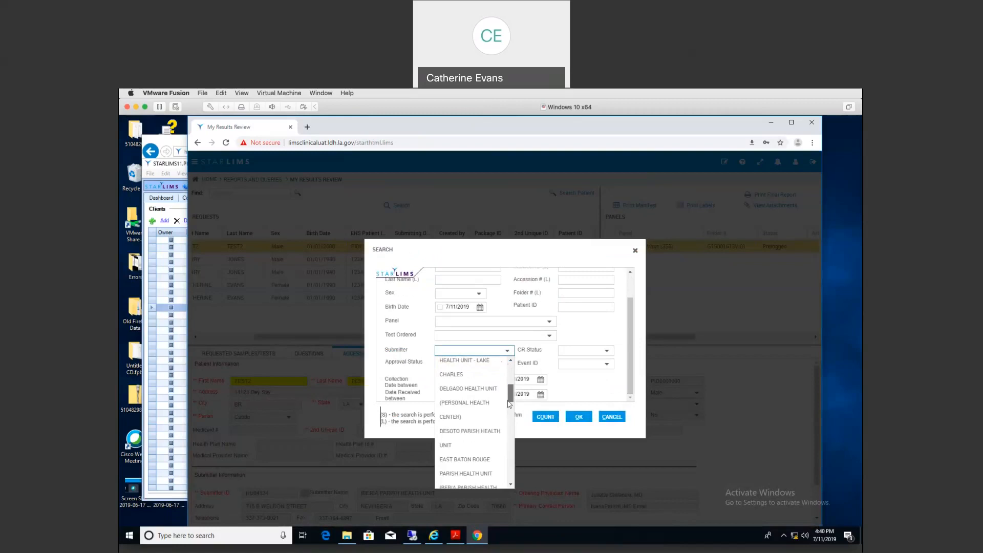
scroll(509, 409, "down", 2)
left_click(469, 379)
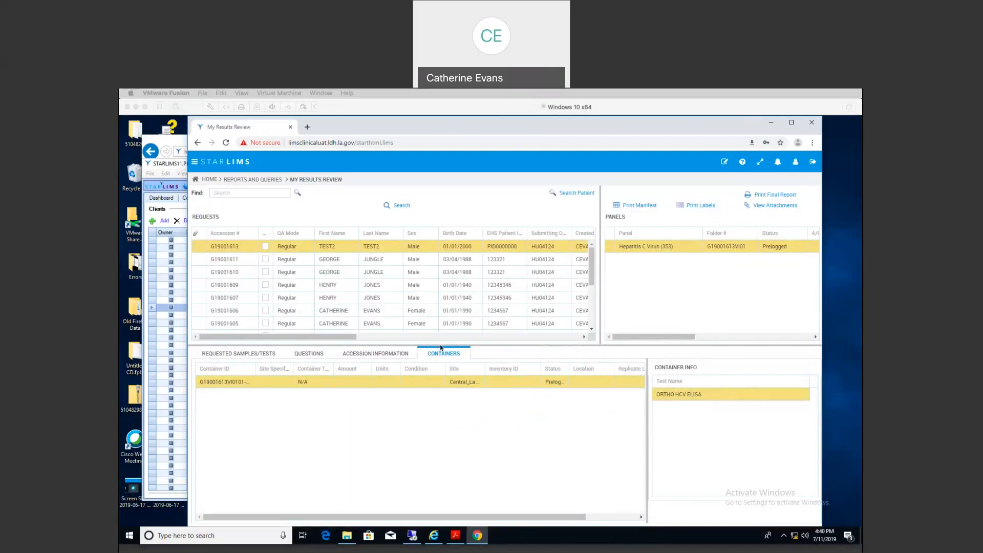
Step: Show request G19001611, then scroll down and open G19001187's AFB Smear and Culture details
left_click_drag(443, 345, 443, 356)
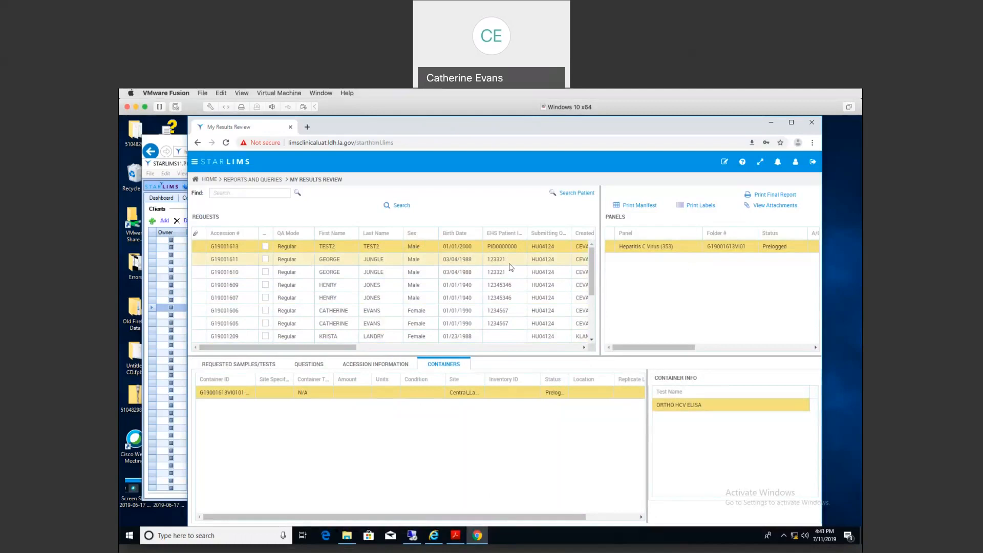
left_click(587, 263)
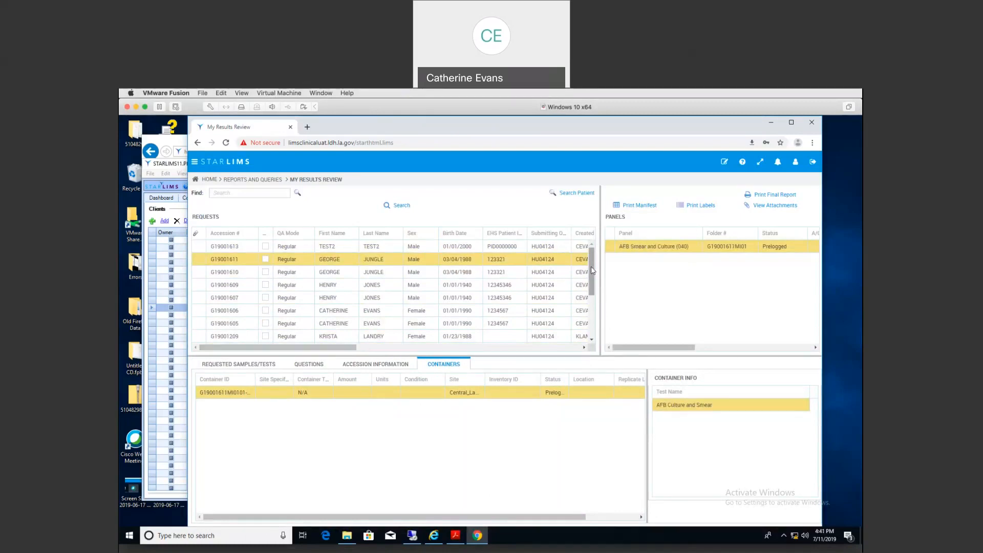
left_click_drag(593, 270, 593, 306)
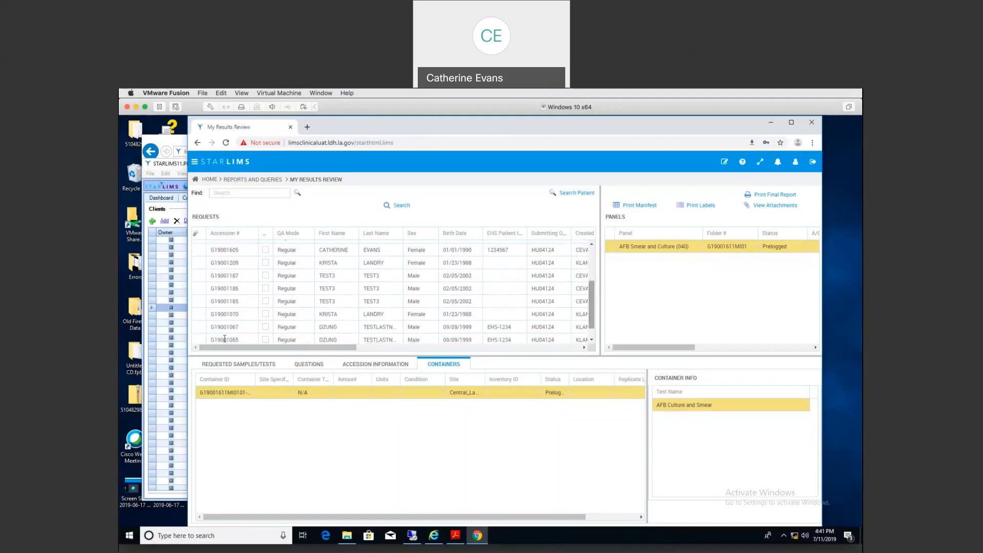
left_click(226, 276)
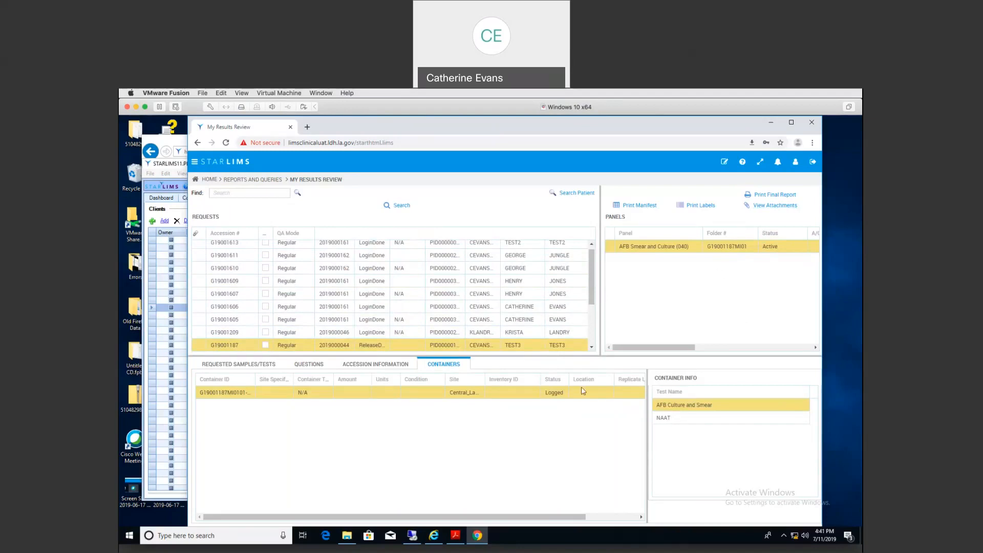
Step: Check requested samples/tests for G19001187 and G19001186, then select request G19001067
left_click(224, 366)
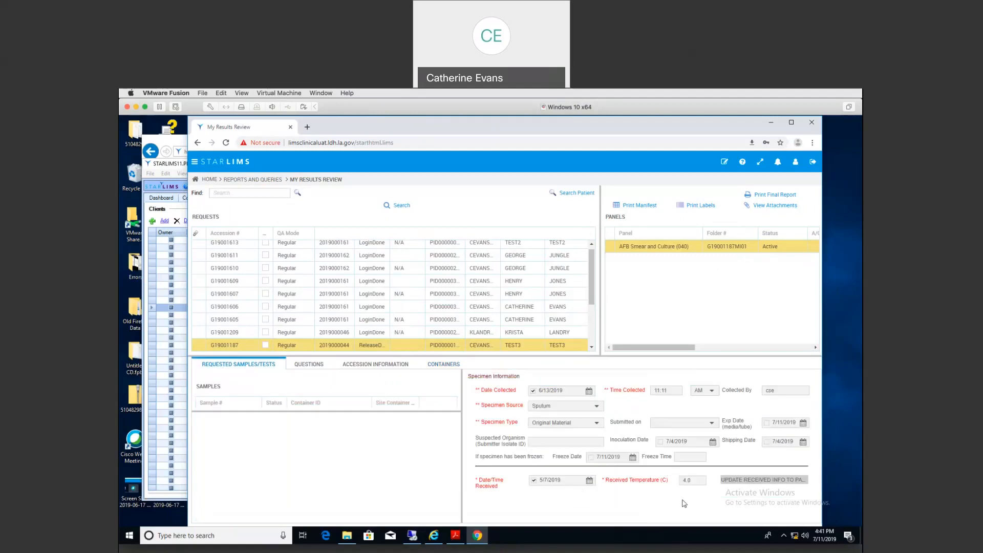
scroll(594, 290, "down", 3)
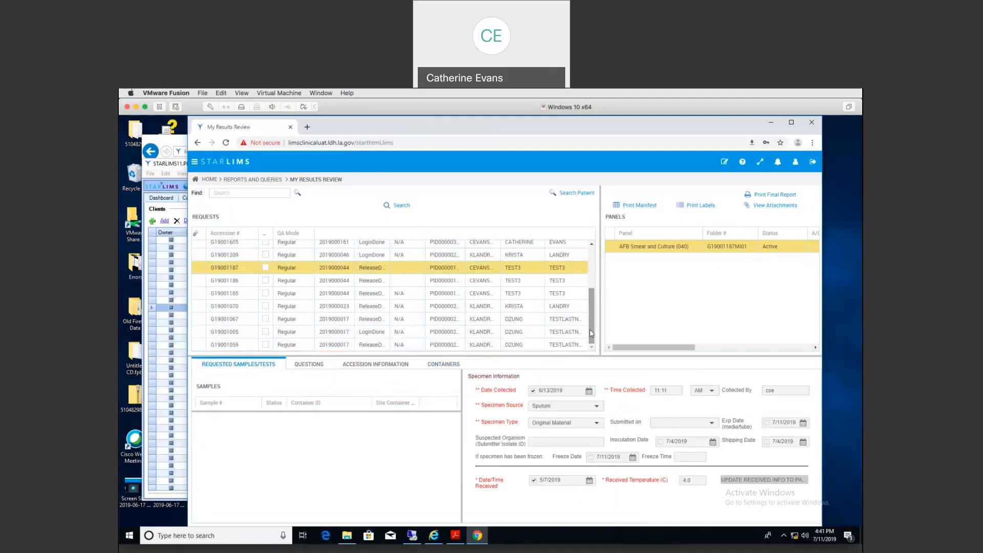
left_click(222, 280)
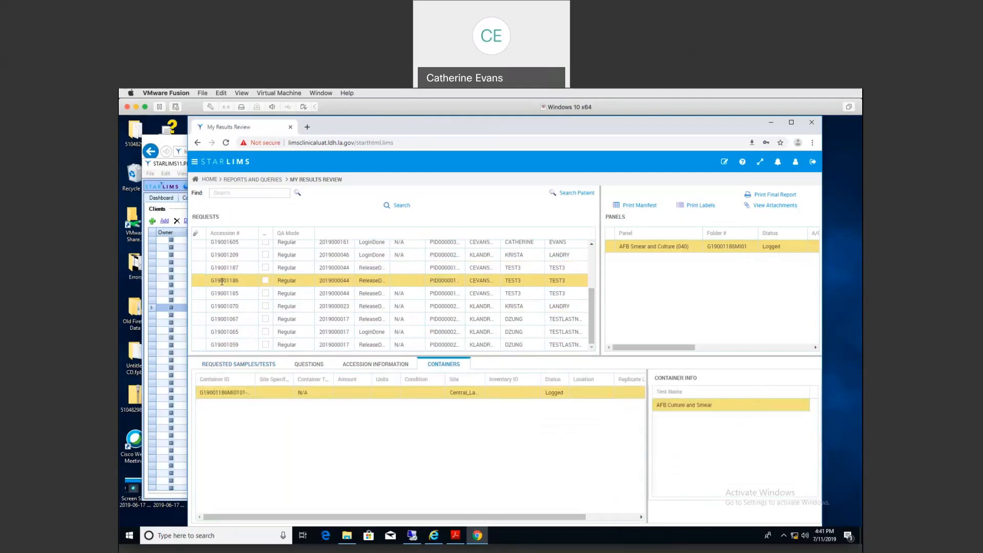
left_click(210, 364)
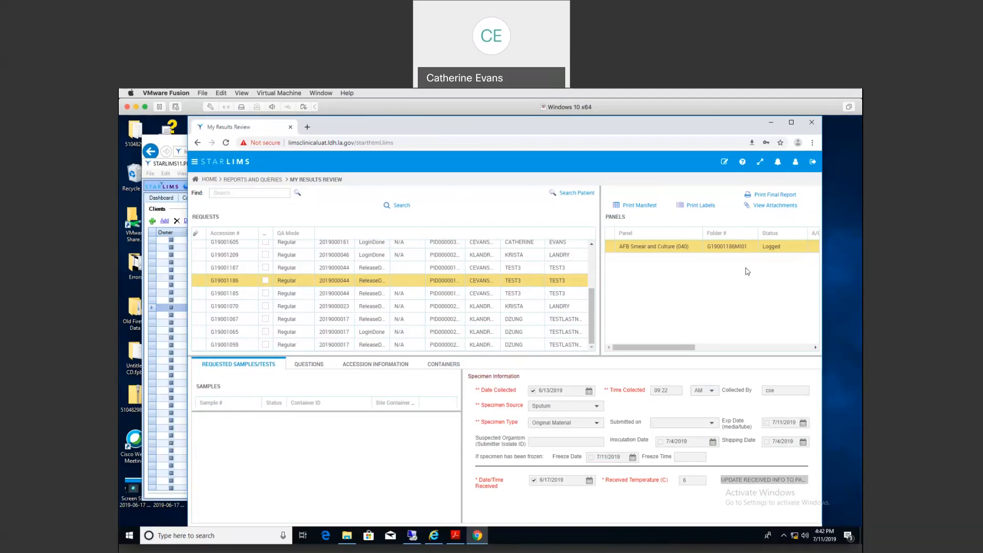
left_click(213, 316)
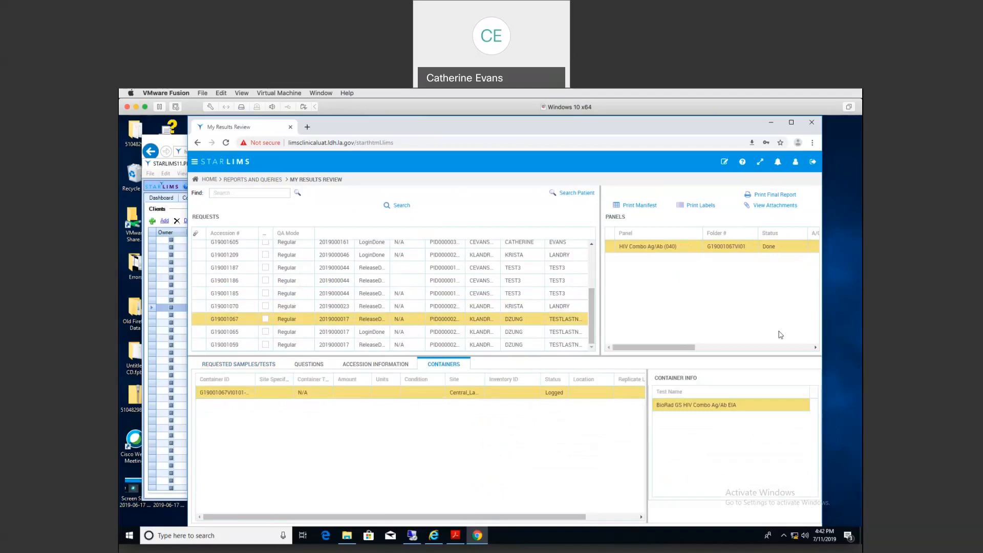
Step: Open the final report PDF for G19001067, then close it
left_click(775, 195)
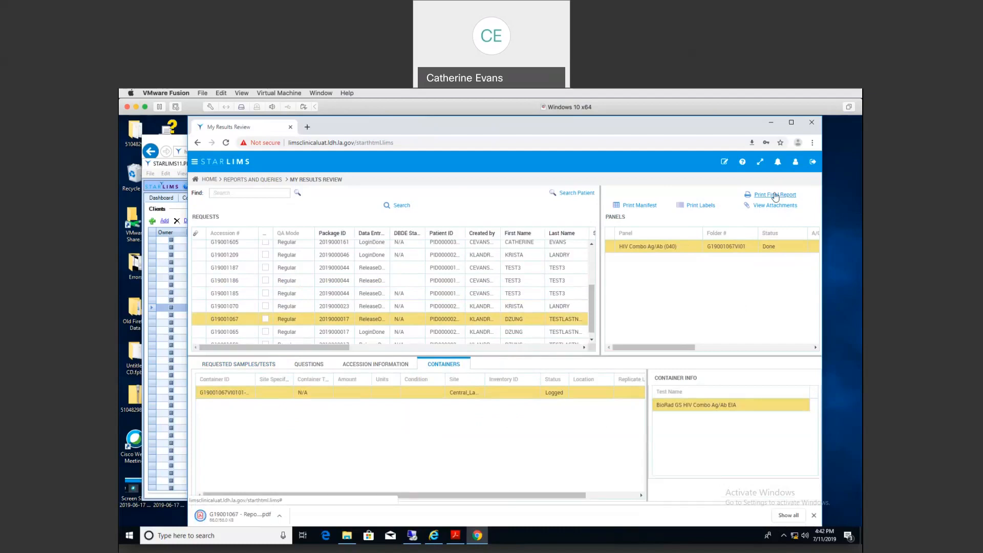
left_click(226, 517)
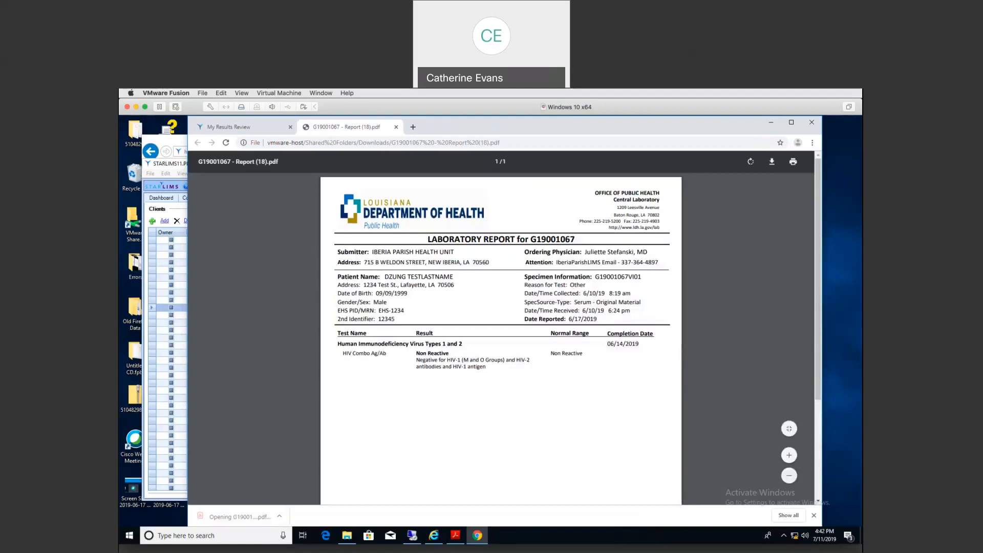
left_click(396, 127)
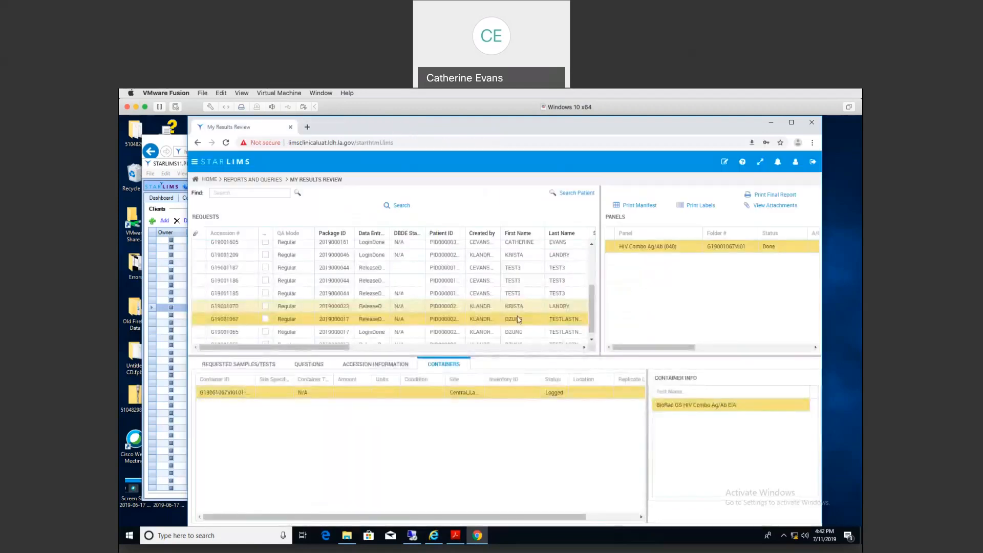
Step: Select request G19001059 and open both of its final report PDFs, then close them
left_click_drag(590, 315, 591, 332)
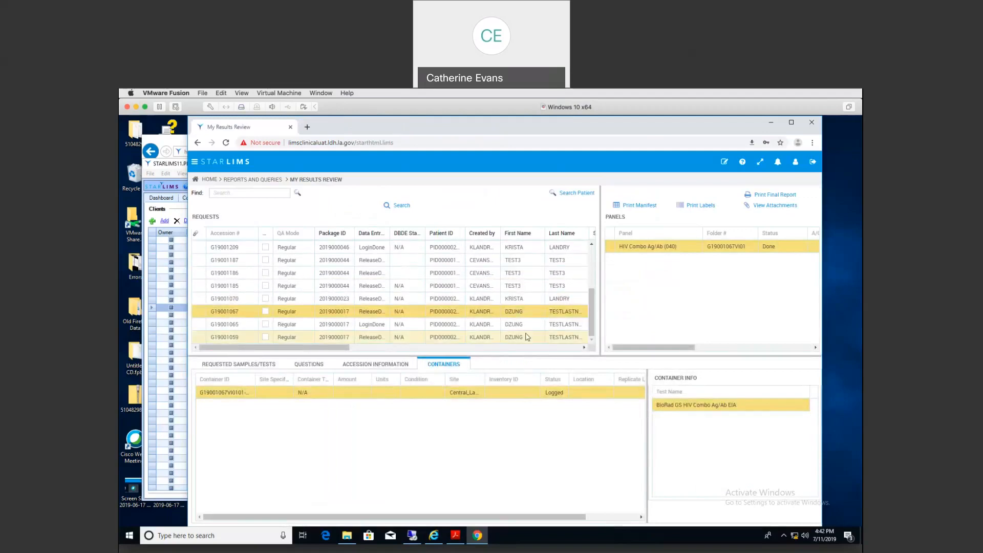
left_click(527, 337)
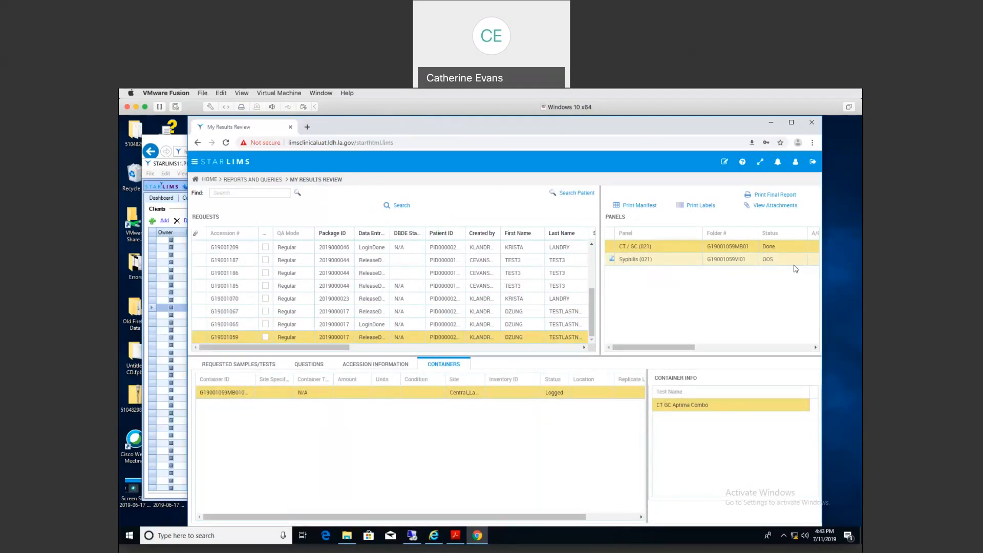
left_click(766, 196)
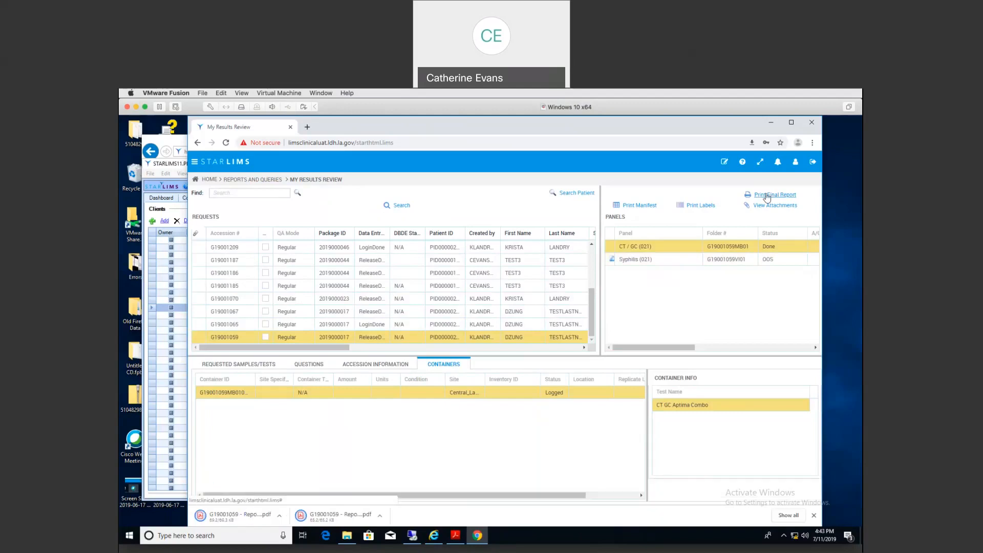
left_click(334, 518)
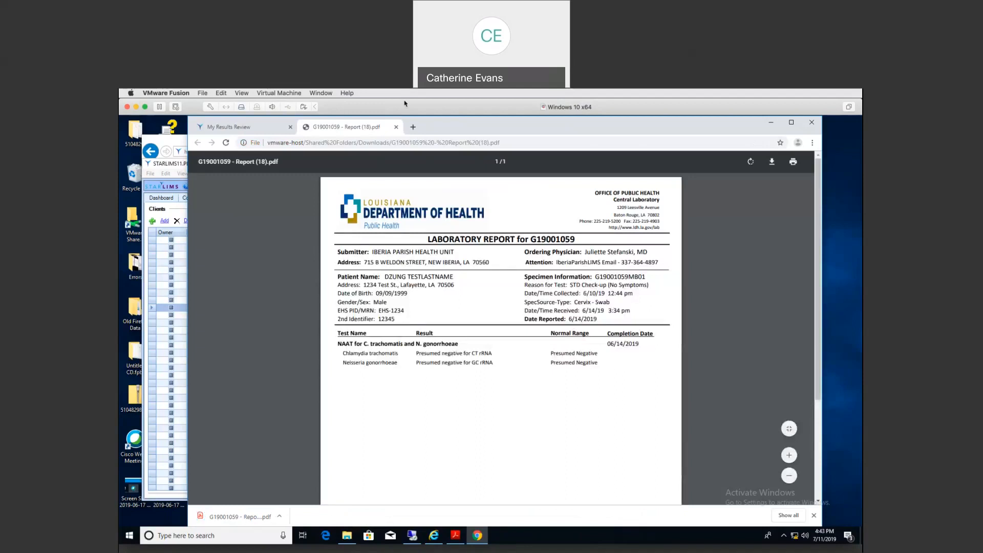
left_click(396, 127)
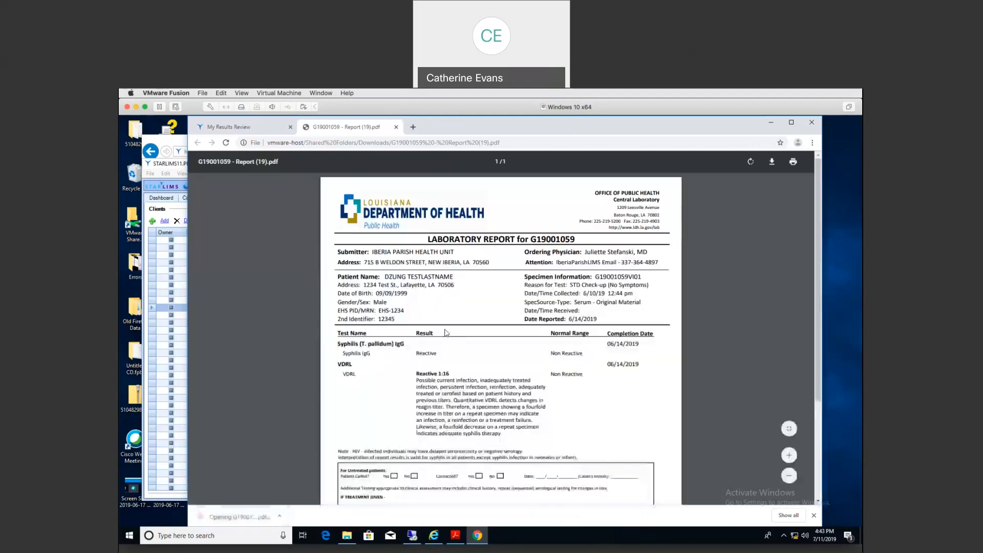
left_click(396, 127)
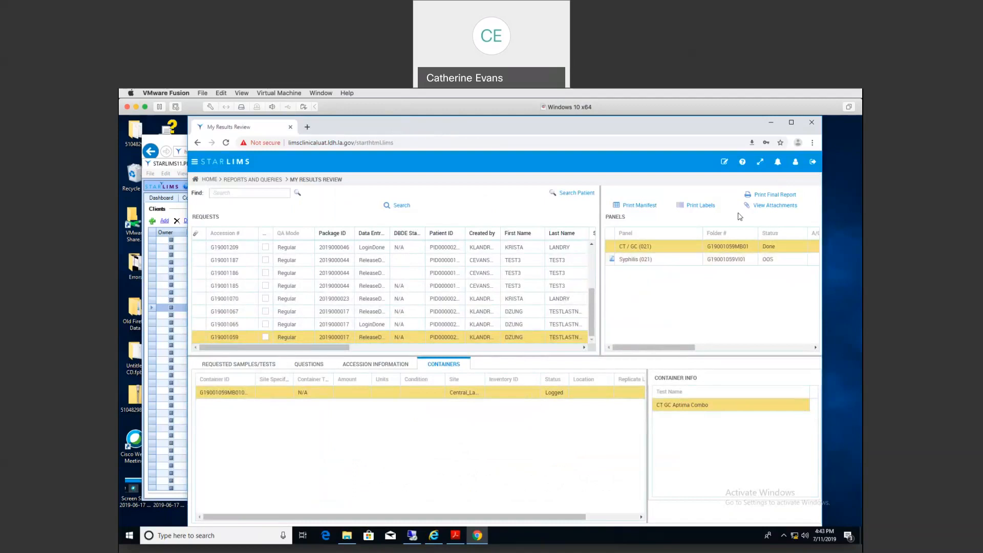
Step: Search the requests by Folder # 1105
left_click(398, 207)
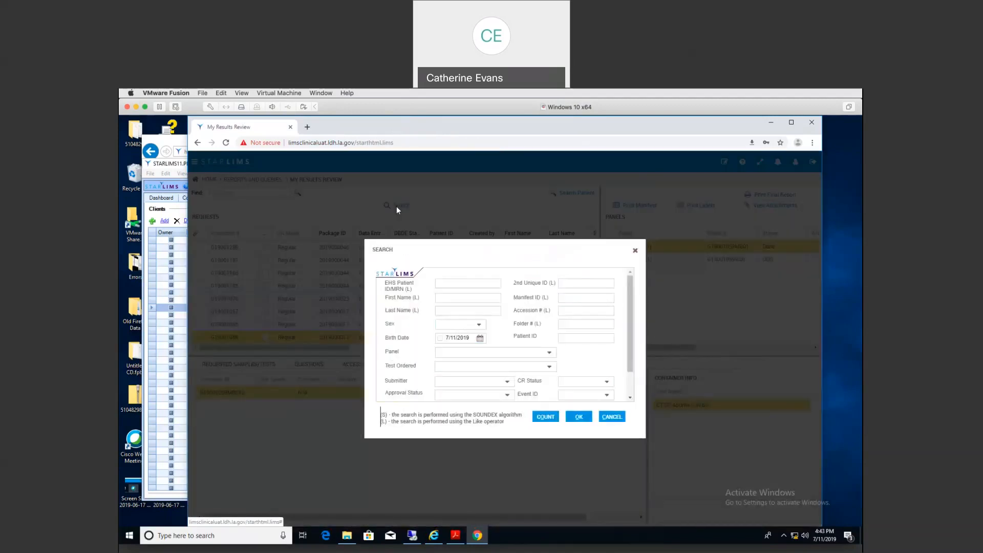
left_click(575, 324)
type("1105")
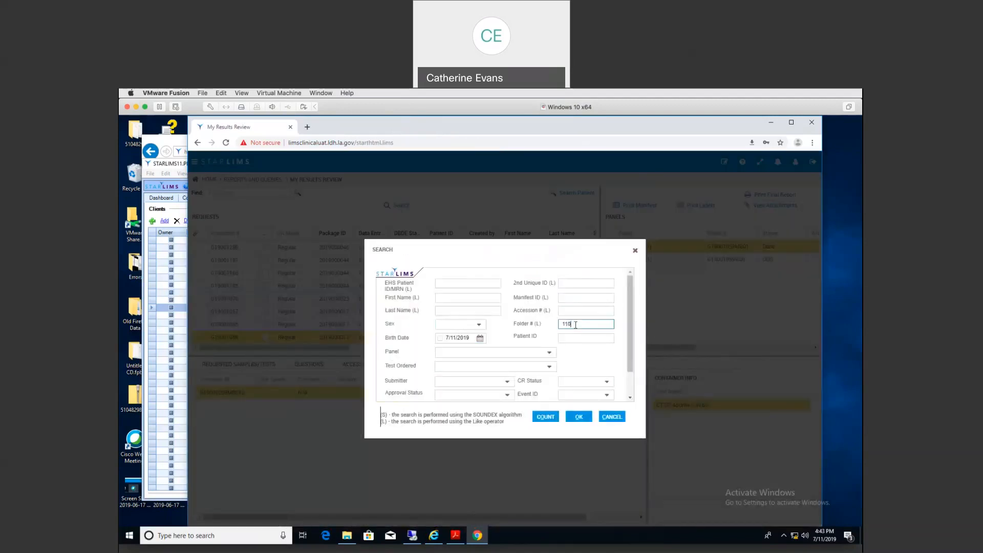
left_click(579, 418)
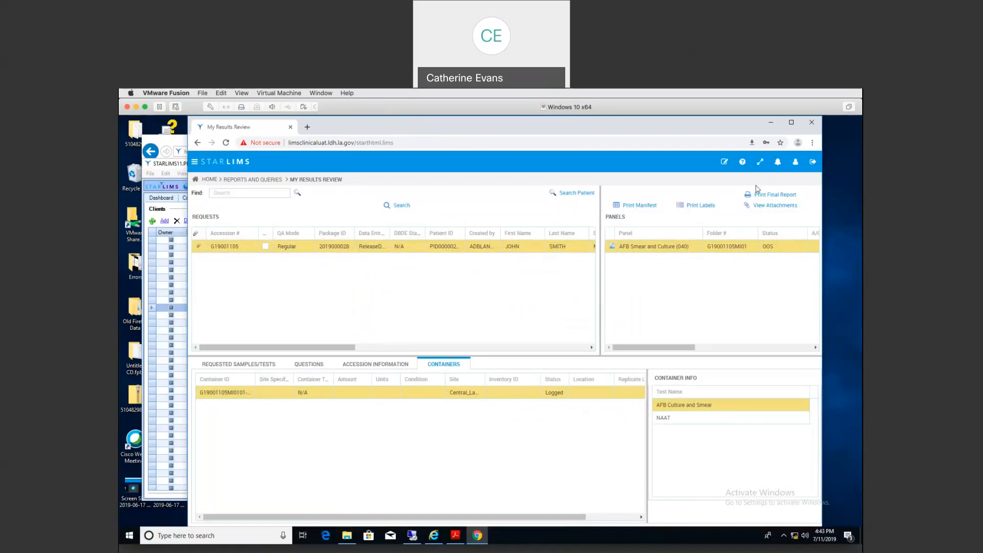
Step: Open the G19001105 AFB Smear and Culture final report PDF, then close it
left_click(771, 195)
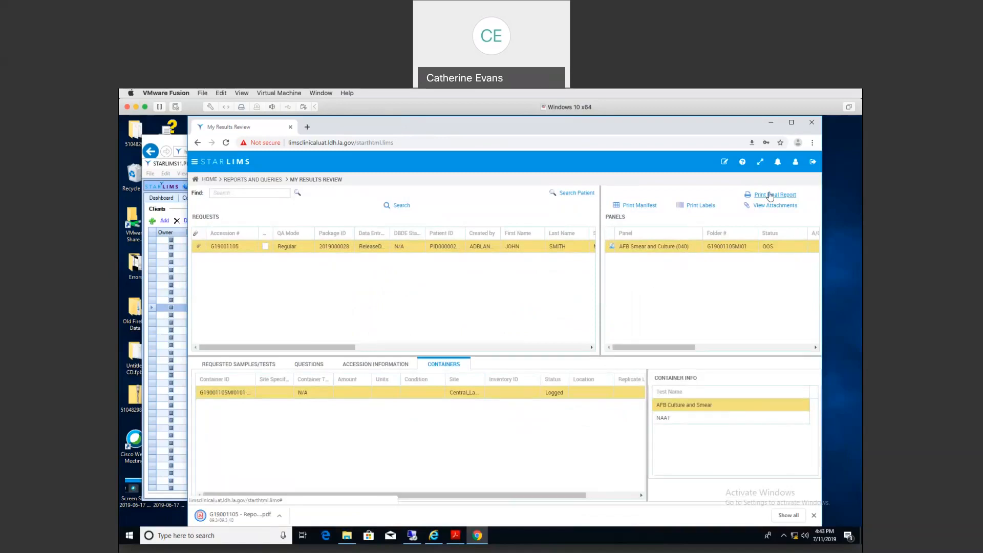
left_click(229, 517)
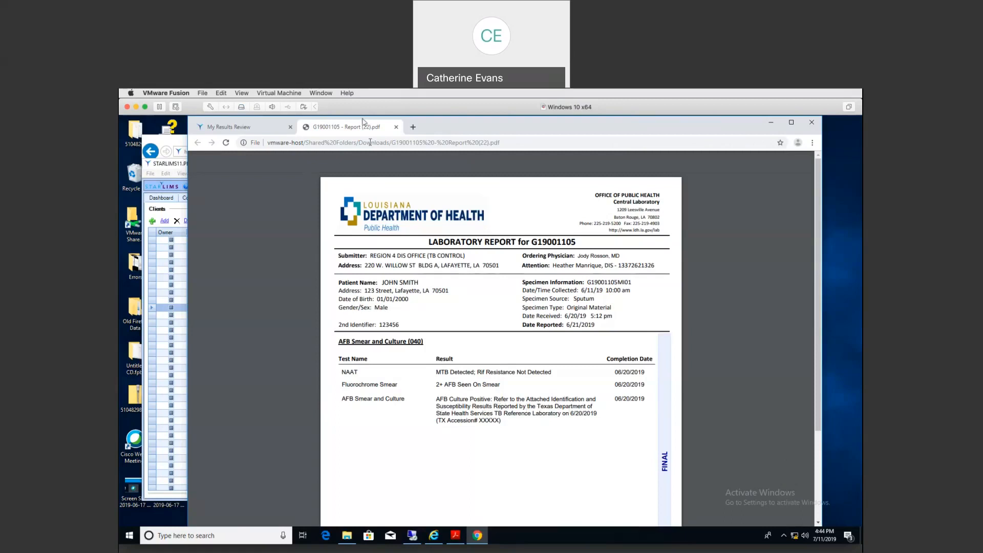
left_click(396, 127)
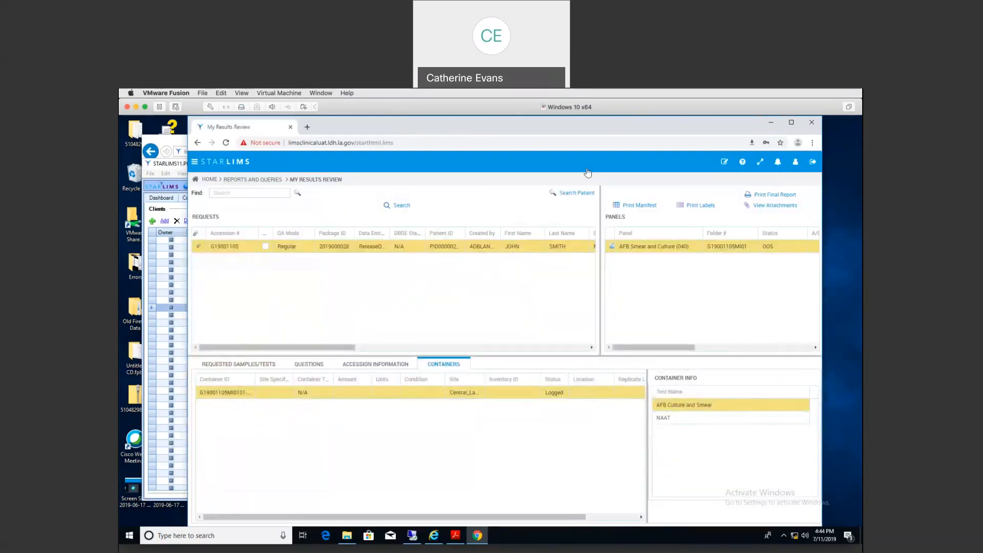
left_click(774, 207)
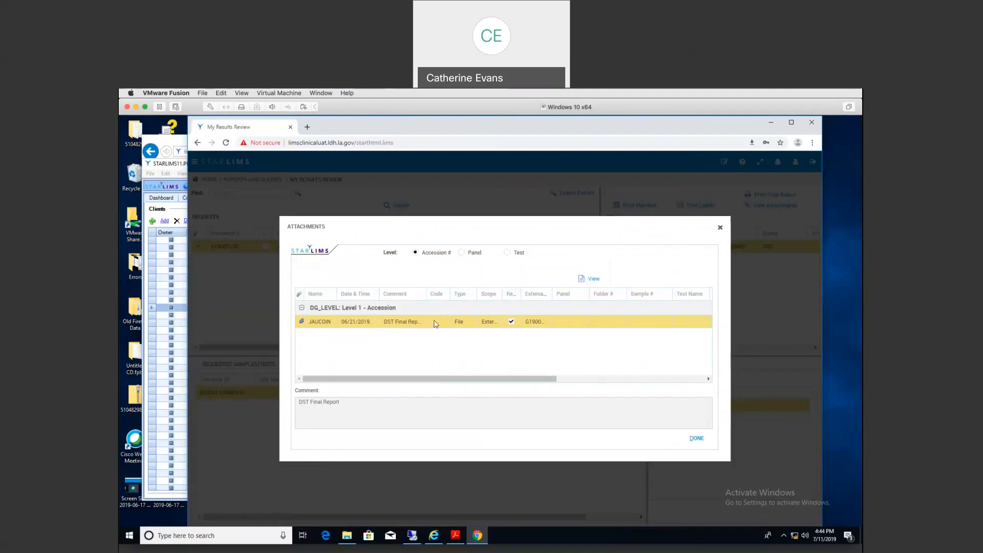
left_click(593, 280)
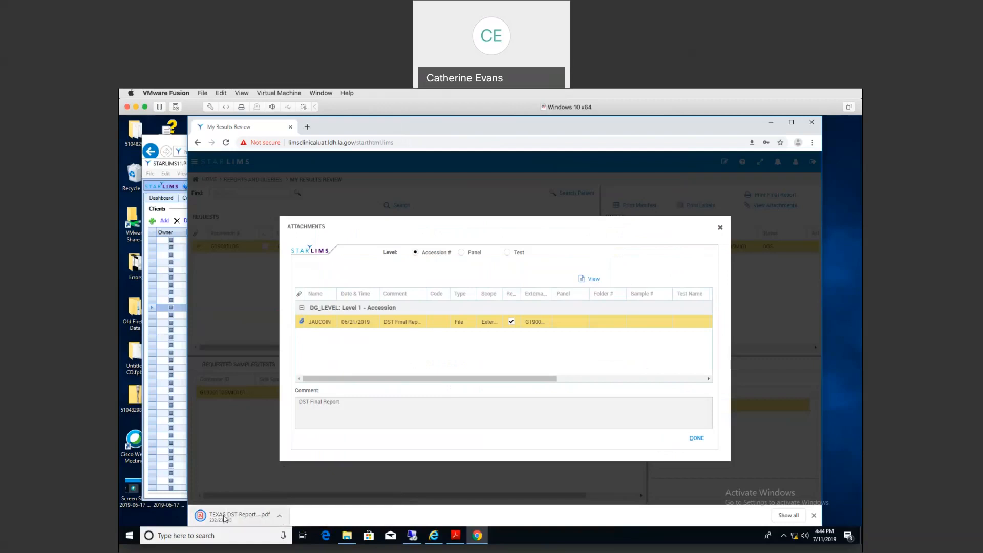
left_click(237, 516)
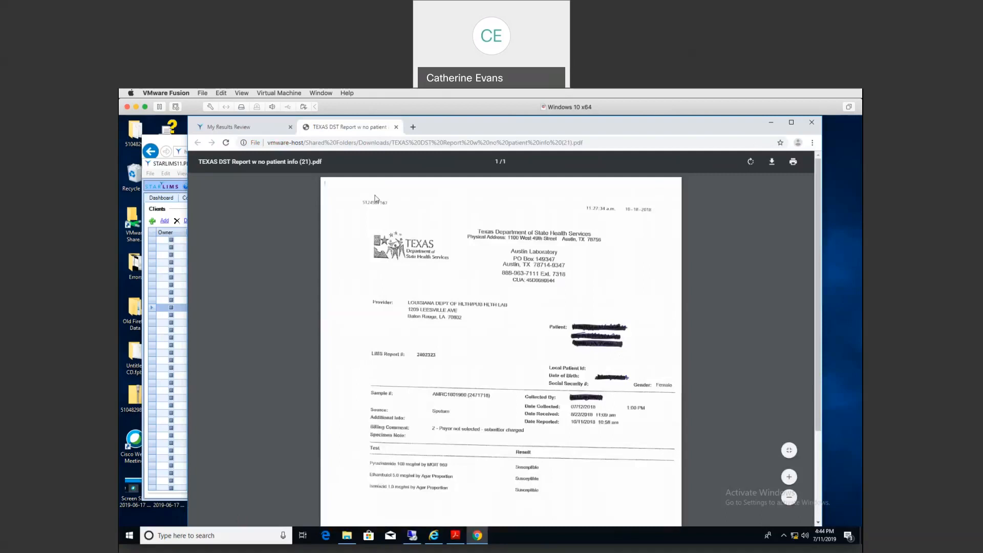
left_click(396, 127)
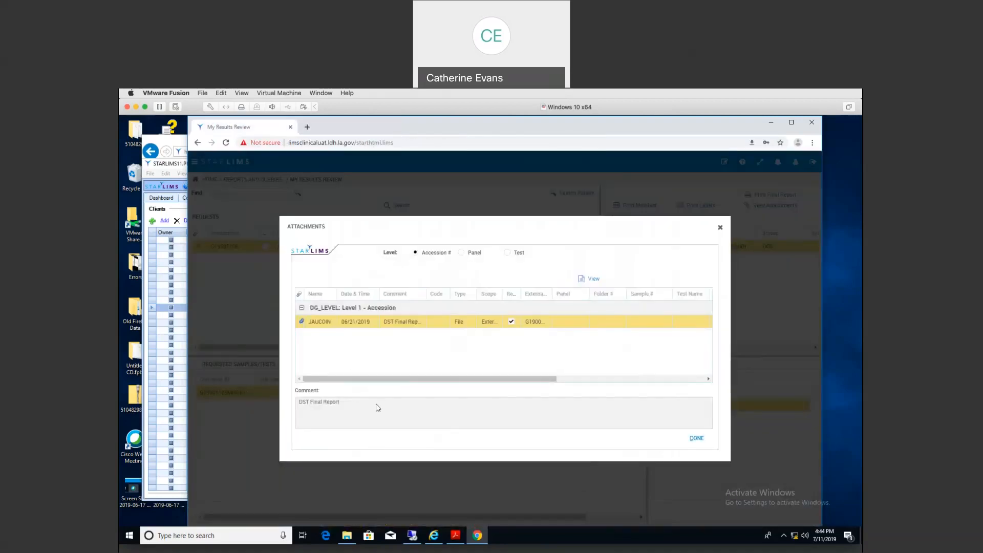
left_click(696, 439)
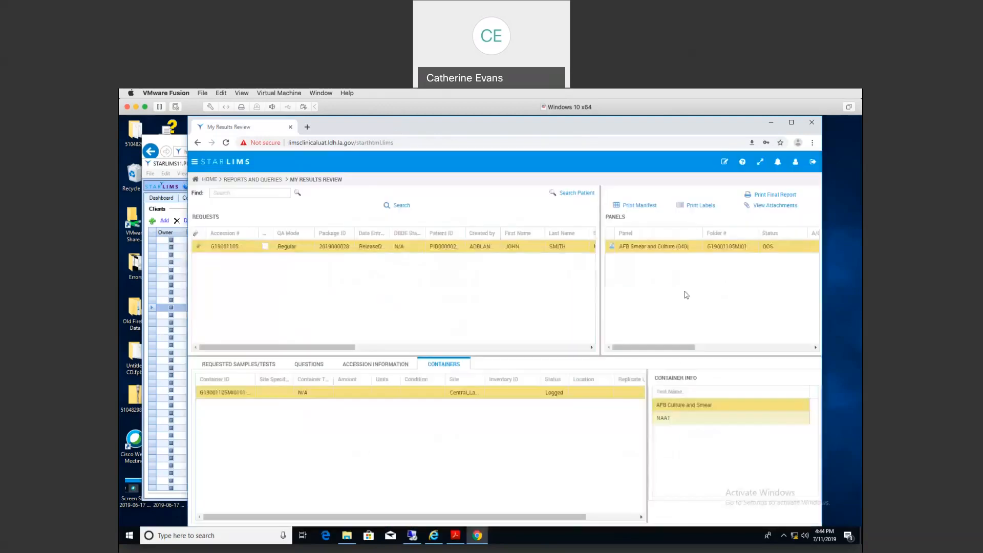